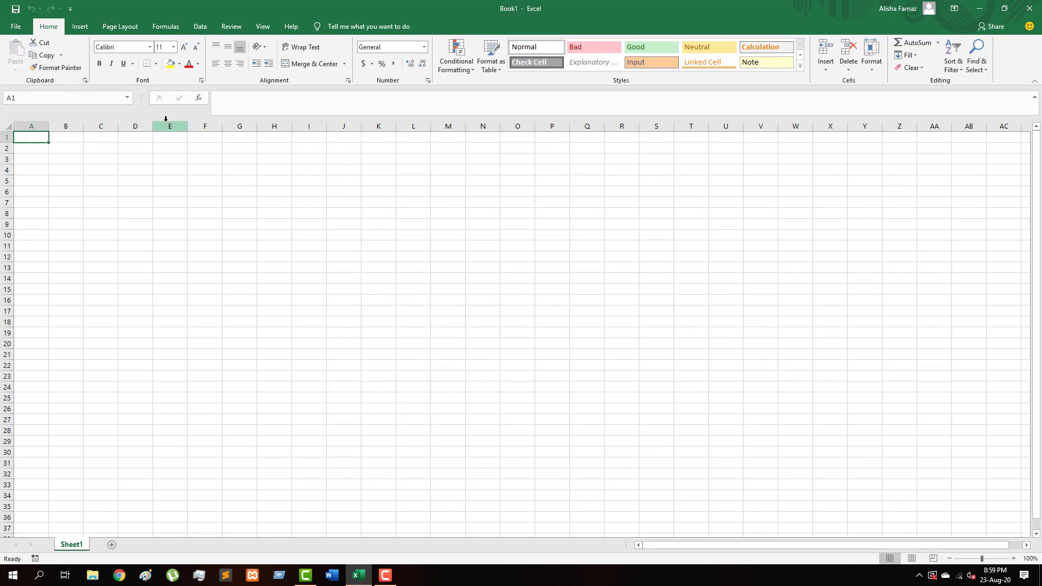
pyautogui.click(15, 30)
pyautogui.click(32, 545)
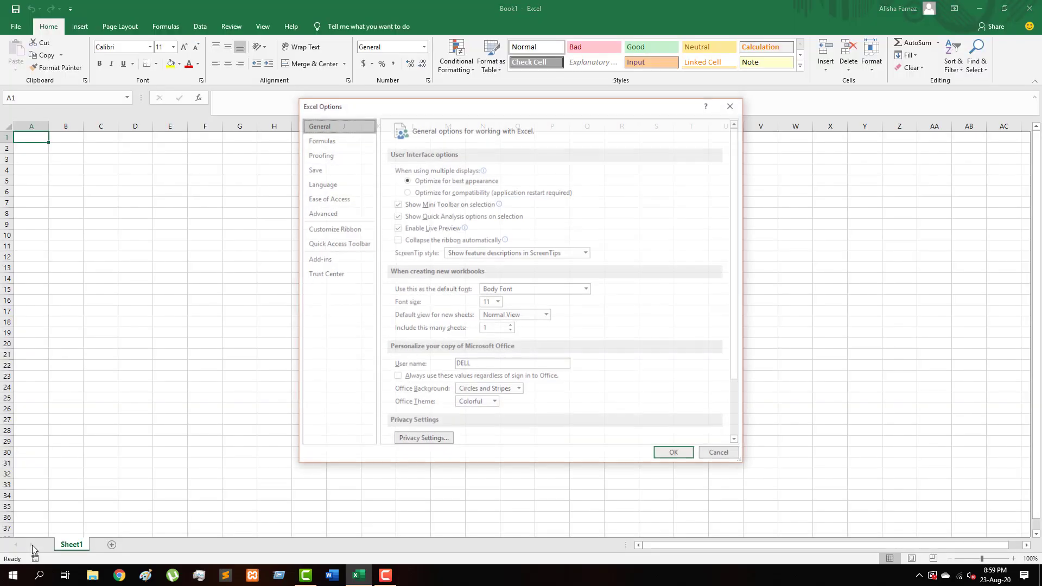
pyautogui.click(335, 230)
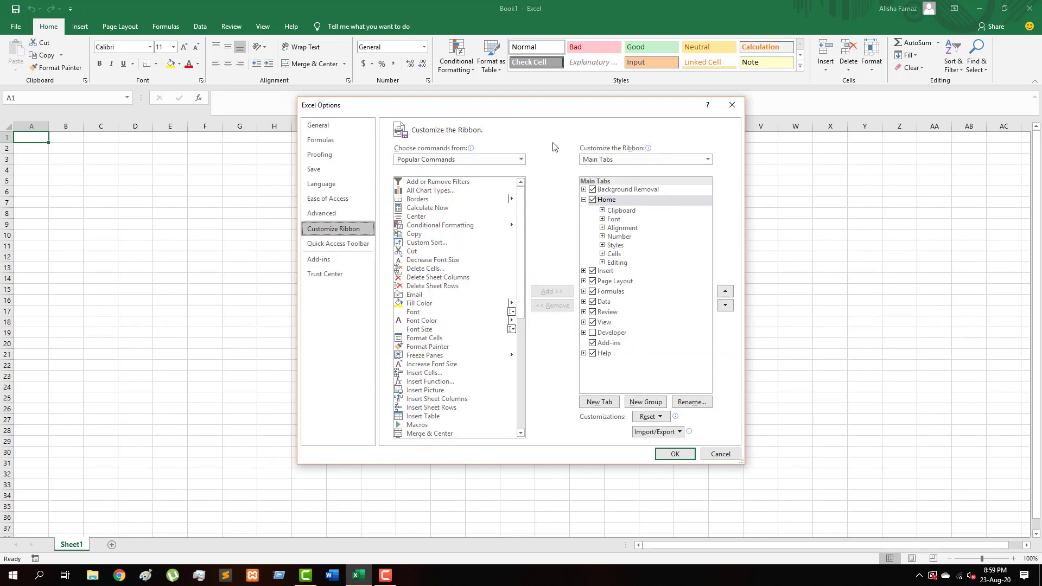
pyautogui.press('Escape')
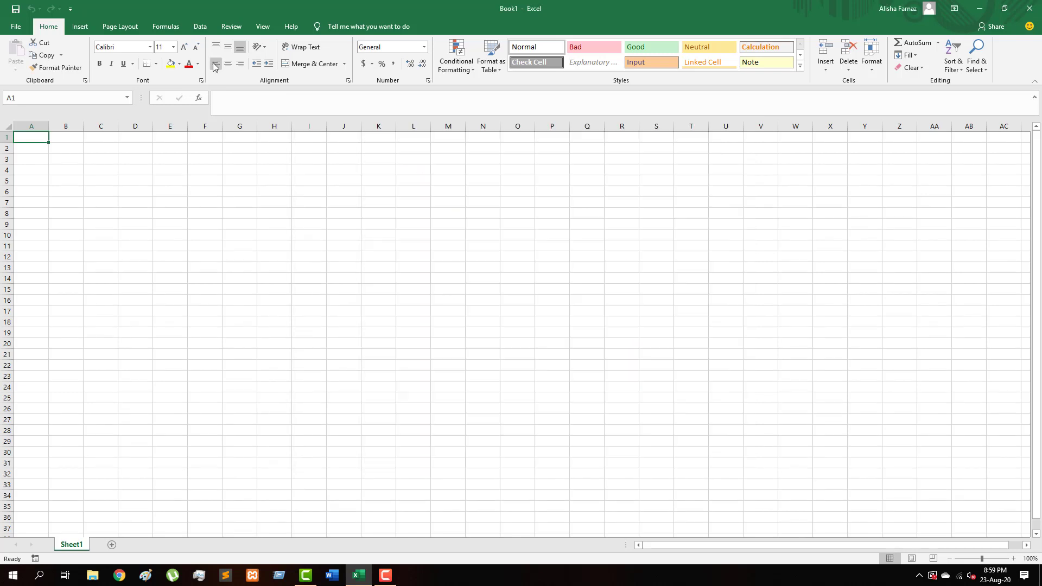
# - Rename the Home ribbon tab as "Home Edited" in the ribbon customization options and apply the change
pyautogui.rightClick(118, 78)
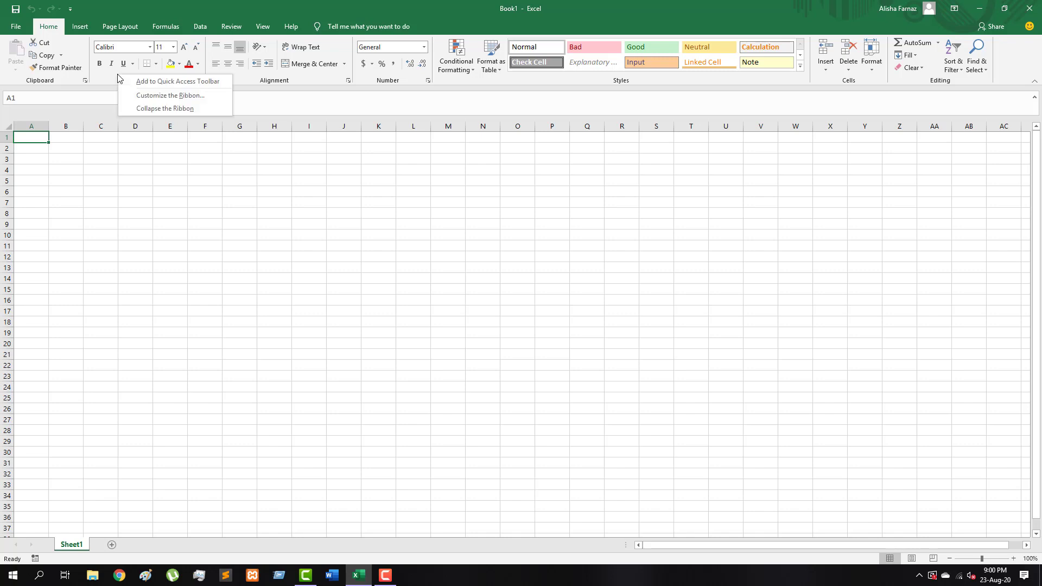
pyautogui.click(202, 96)
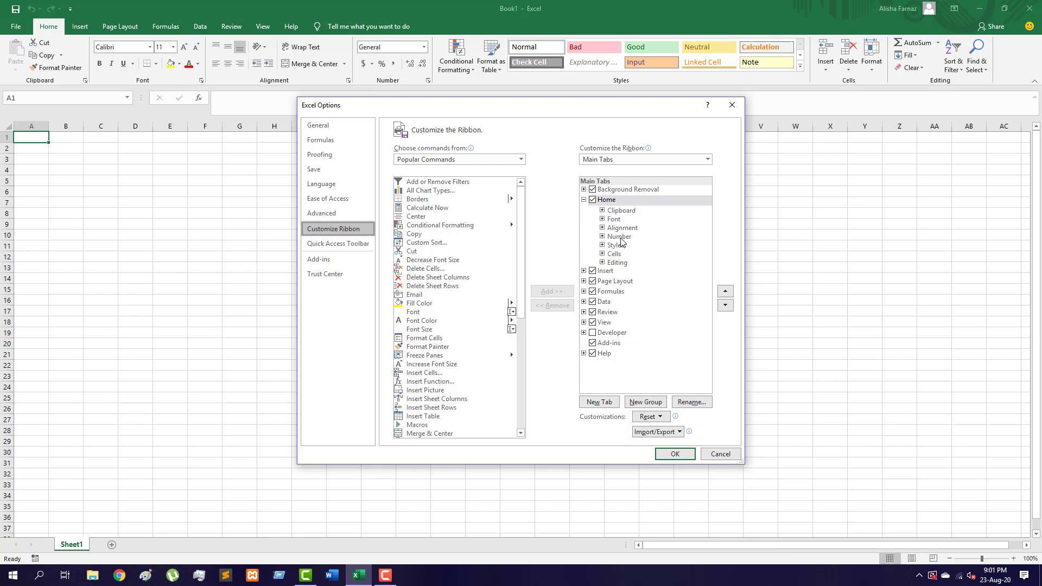
pyautogui.click(609, 205)
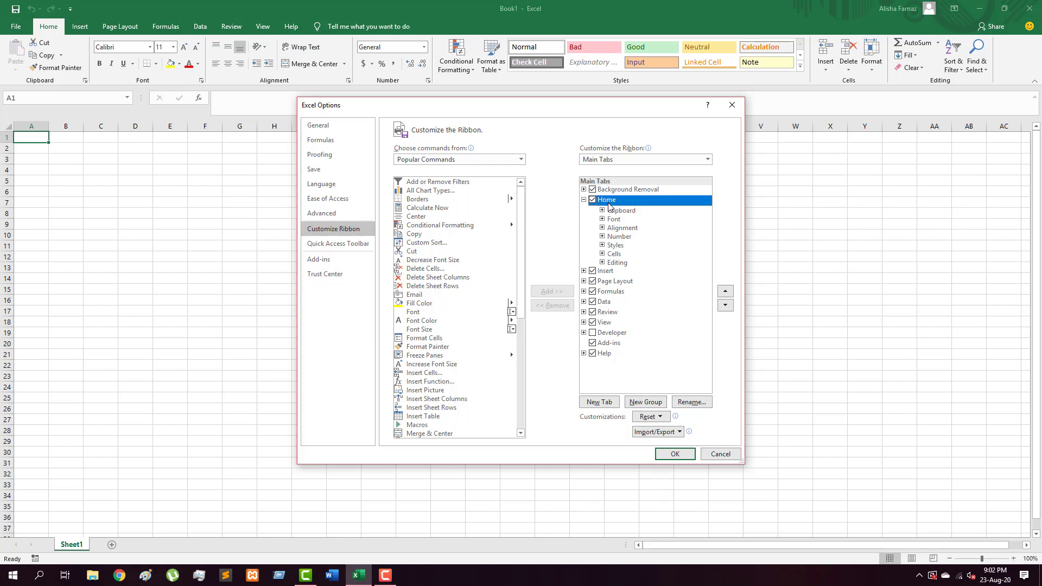
pyautogui.click(701, 403)
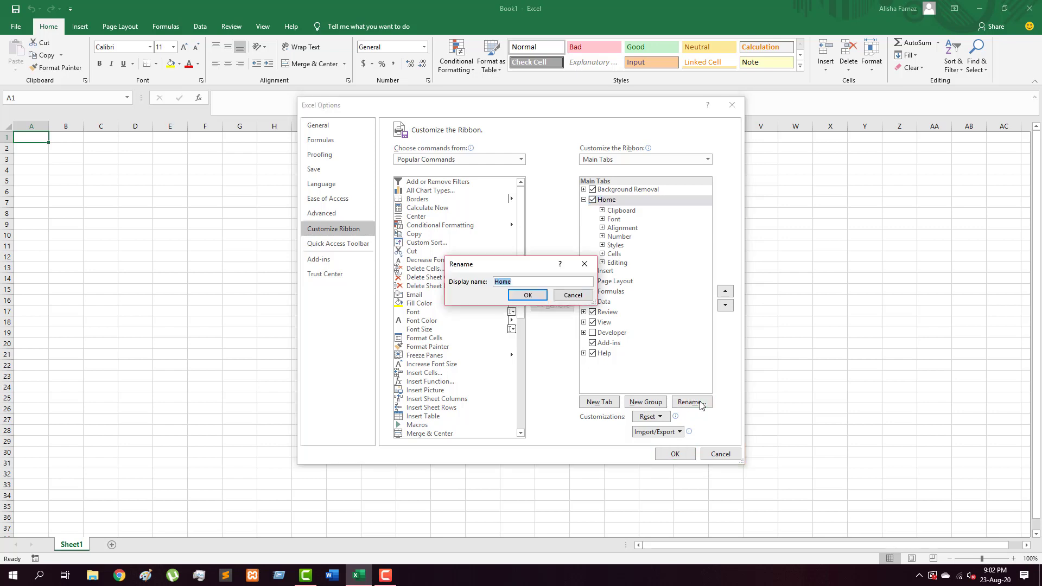
pyautogui.click(520, 283)
pyautogui.write('e')
pyautogui.press('BackSpace')
pyautogui.write('Edited')
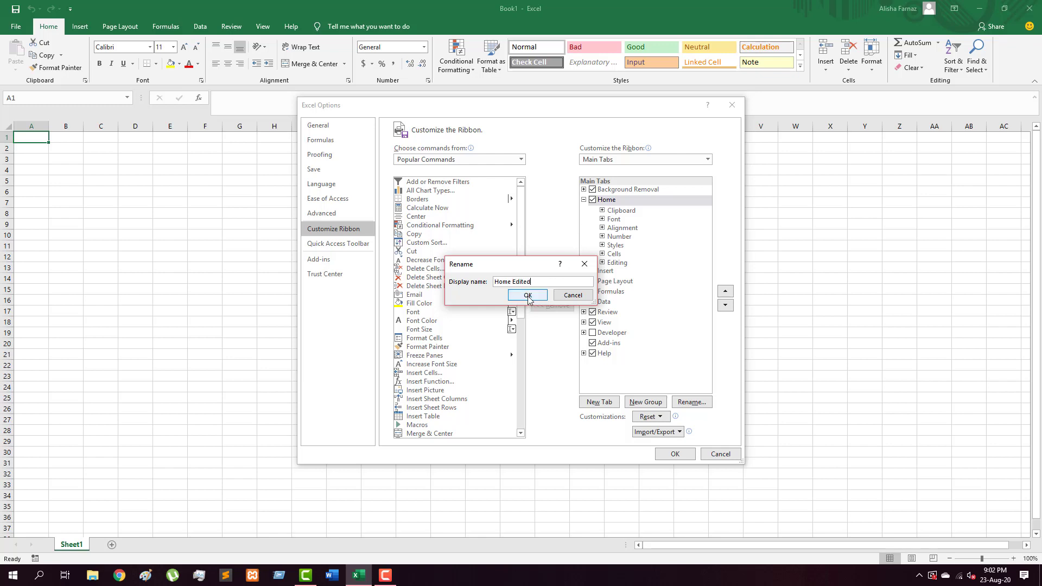
pyautogui.click(530, 297)
pyautogui.click(677, 455)
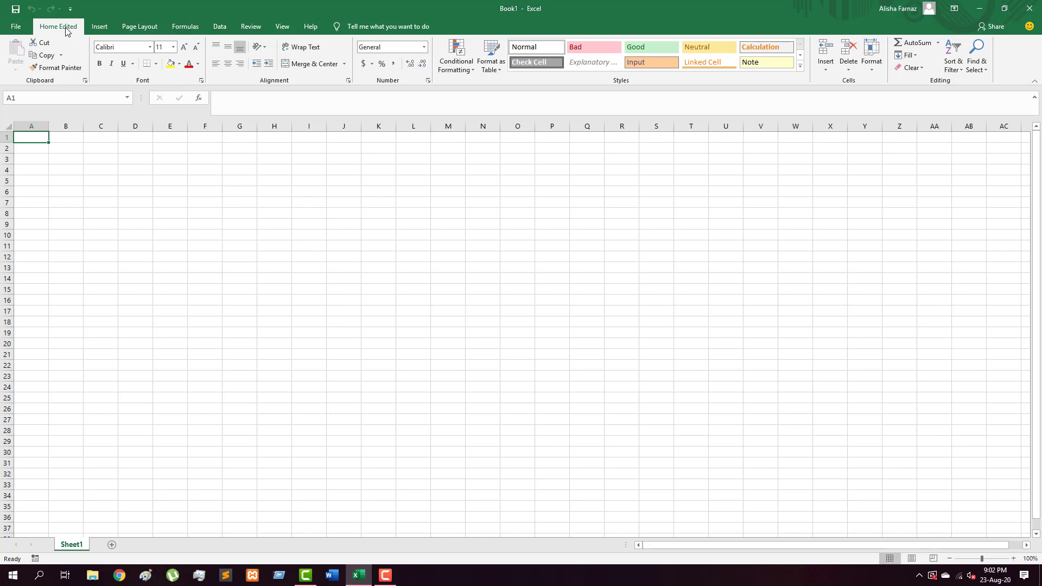
# - Rename the Insert ribbon tab as "Insert Edited", apply the change and display the renamed tab
pyautogui.rightClick(239, 77)
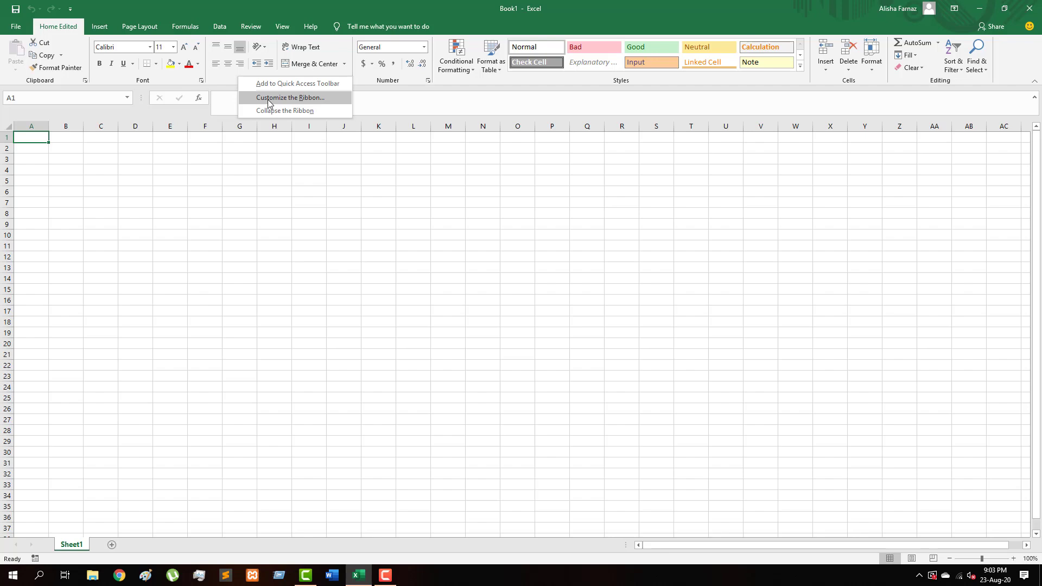
pyautogui.click(268, 100)
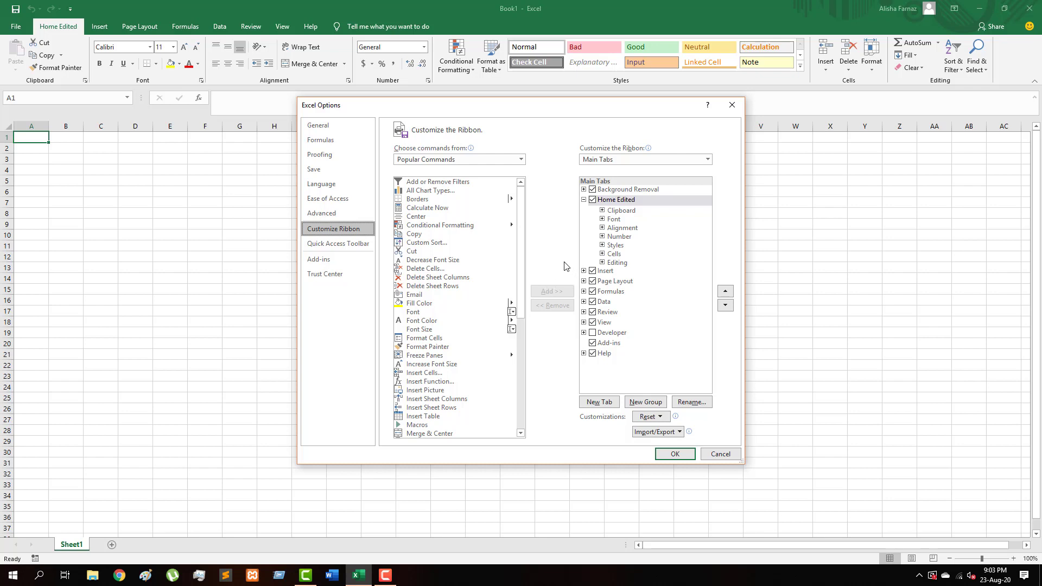
pyautogui.click(610, 275)
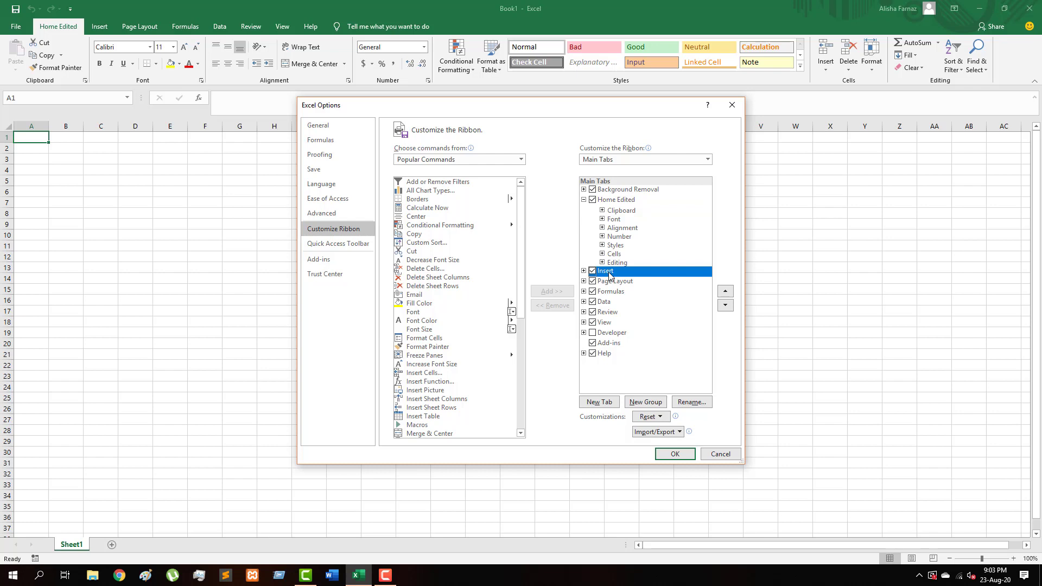
pyautogui.rightClick(610, 276)
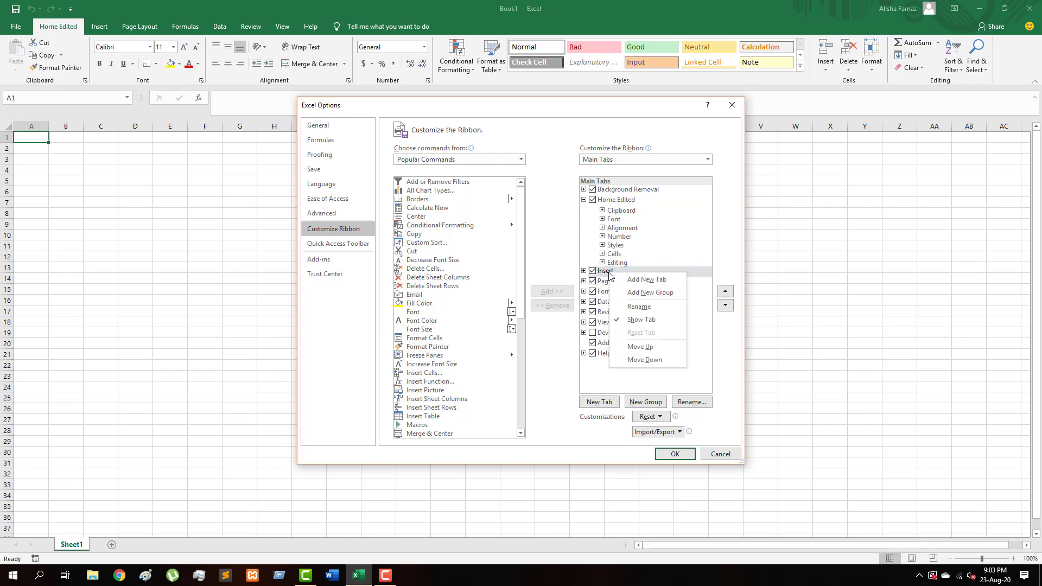
pyautogui.click(641, 308)
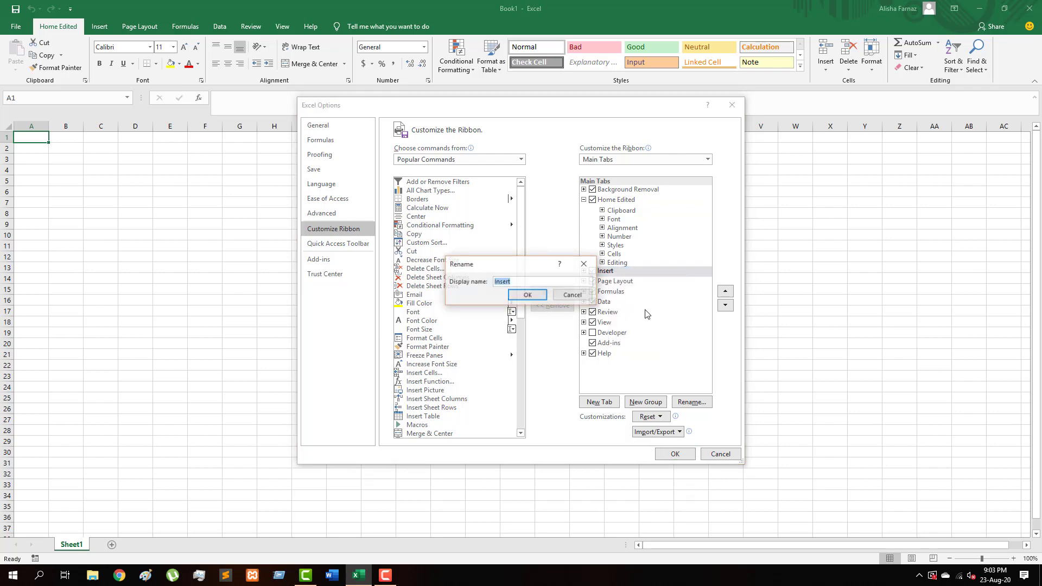
pyautogui.click(523, 283)
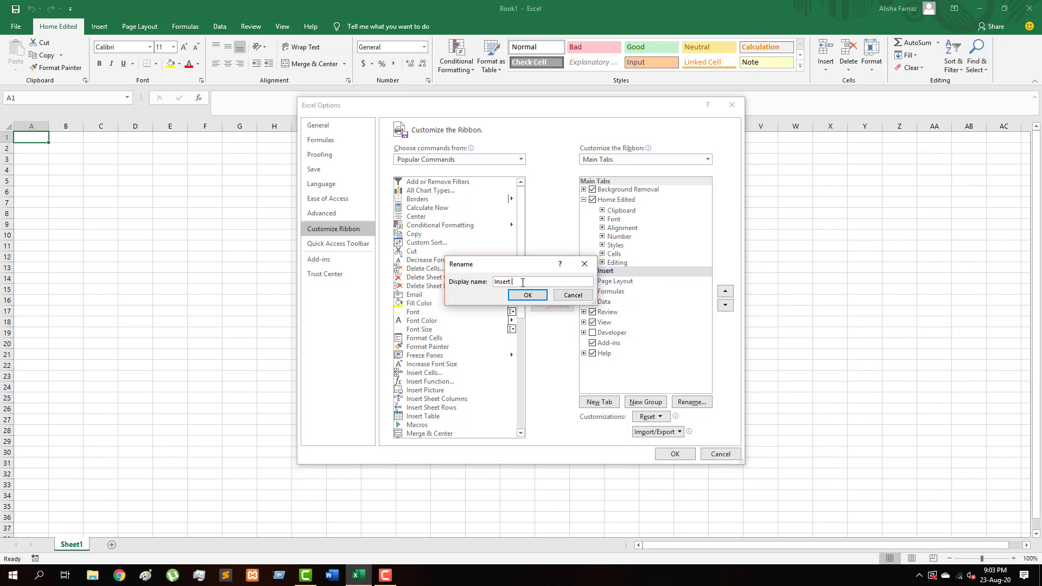
pyautogui.write('Edited')
pyautogui.click(527, 296)
pyautogui.click(673, 454)
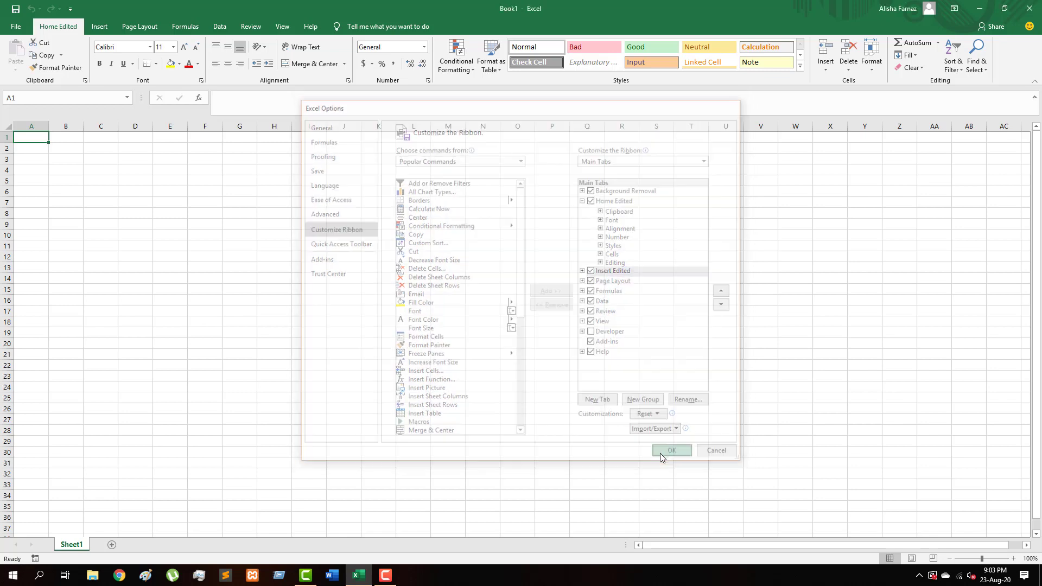
pyautogui.click(114, 26)
# - Move the Home Edited tab to the end of the main tabs, after Help, and apply the new order
pyautogui.rightClick(206, 76)
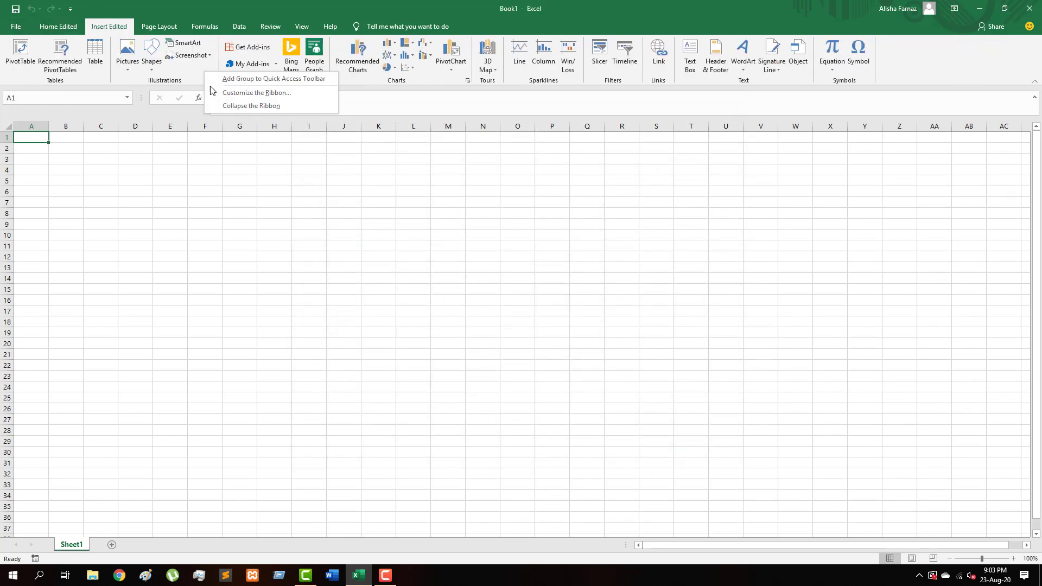
pyautogui.click(241, 94)
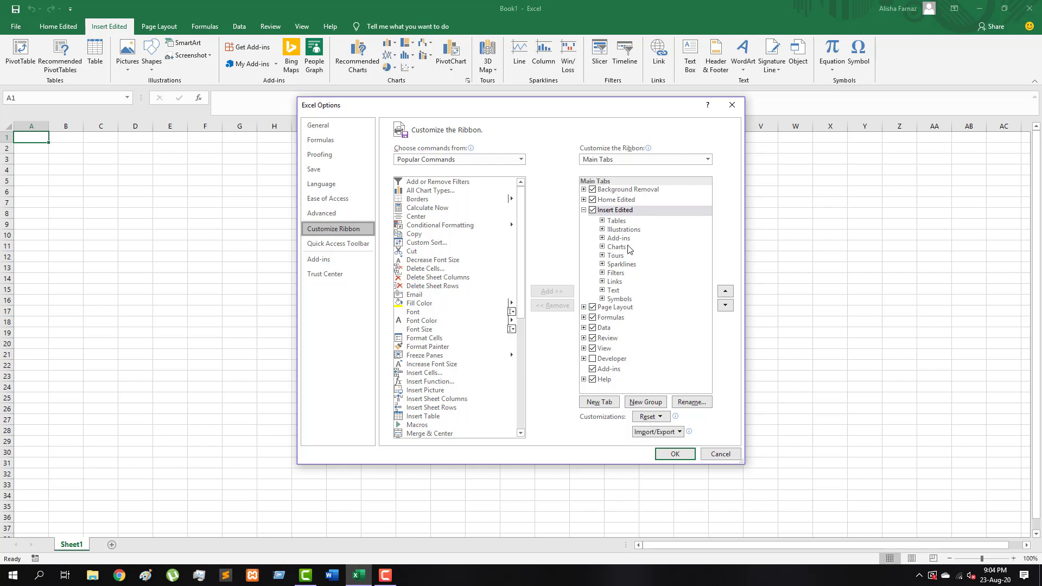
pyautogui.click(610, 202)
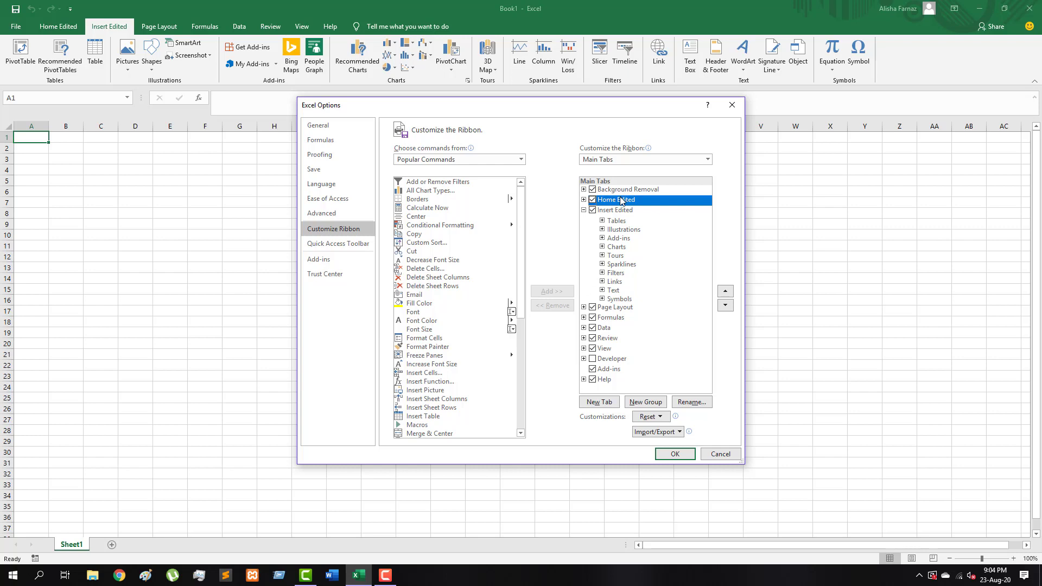
pyautogui.click(726, 306)
pyautogui.click(726, 306)
pyautogui.click(726, 306)
pyautogui.click(726, 306)
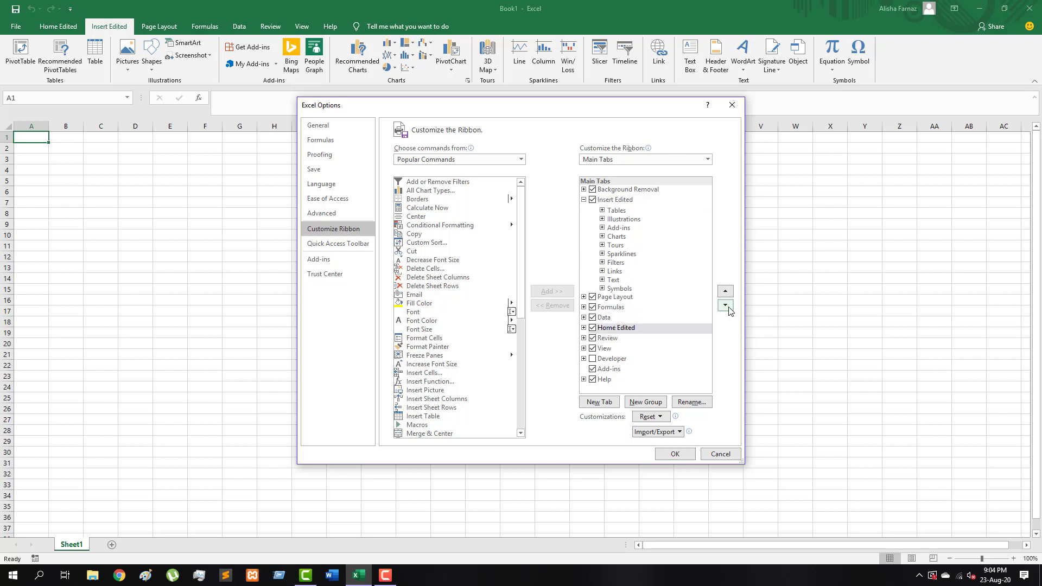
pyautogui.click(726, 306)
pyautogui.click(726, 306)
pyautogui.click(725, 306)
pyautogui.click(726, 306)
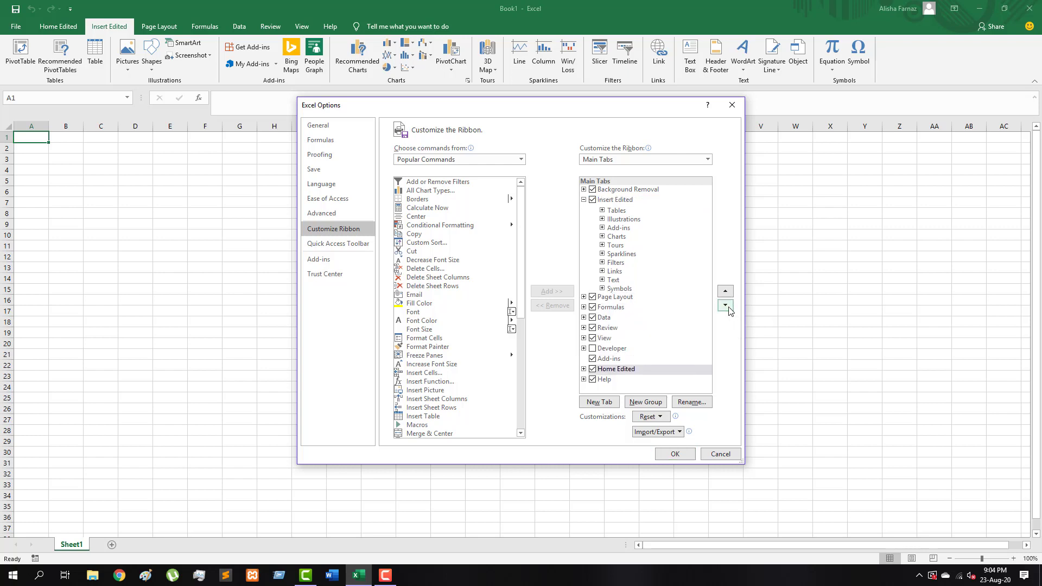
pyautogui.click(725, 306)
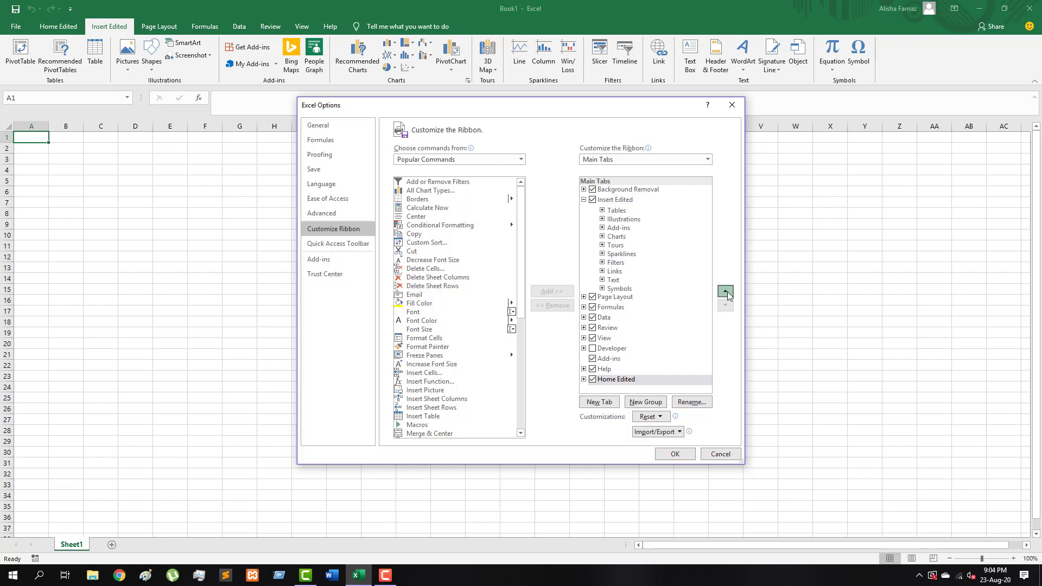
pyautogui.click(726, 292)
pyautogui.click(726, 292)
pyautogui.click(726, 306)
pyautogui.click(726, 306)
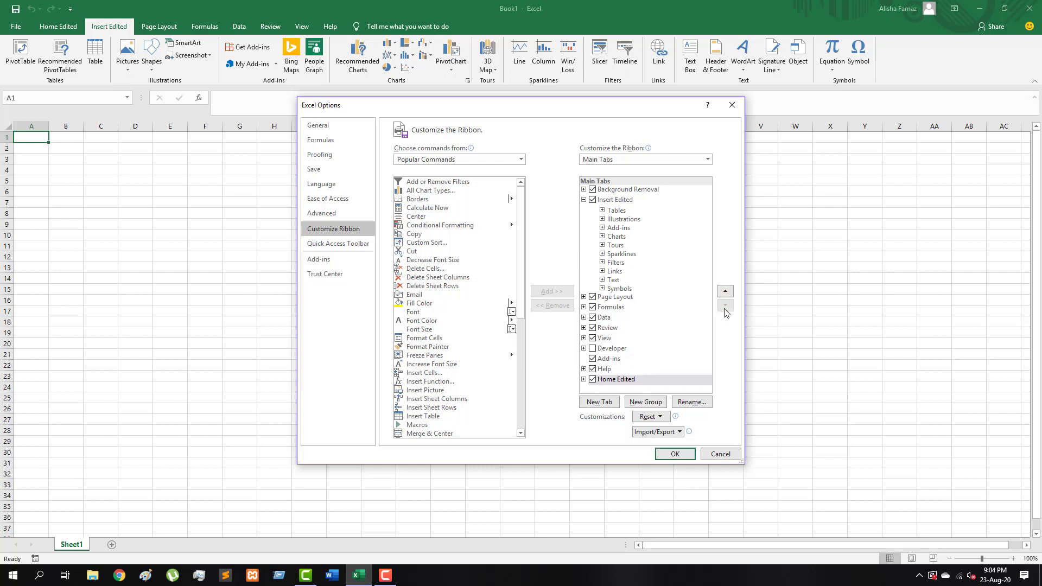
pyautogui.click(675, 454)
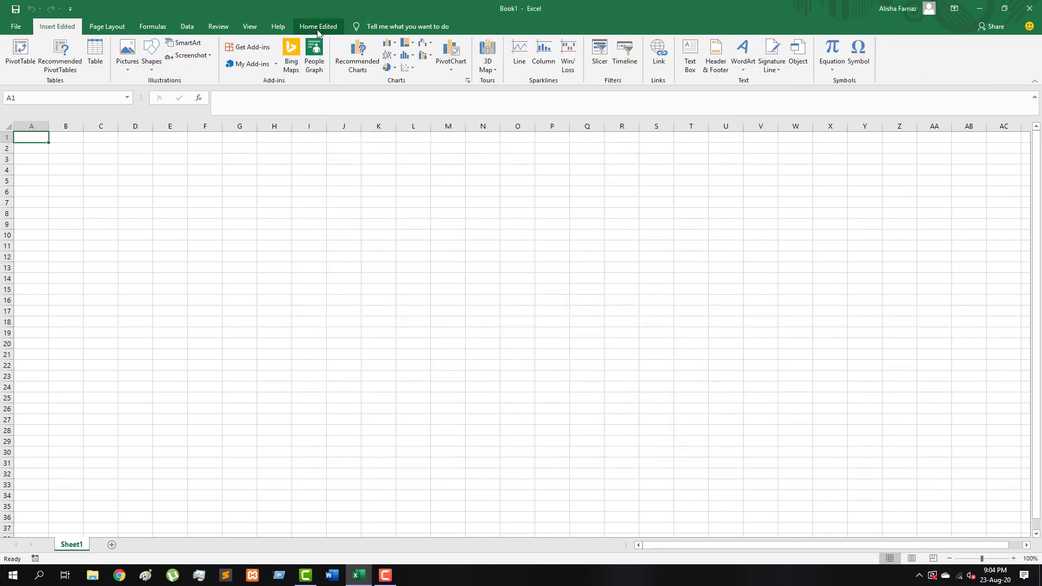
# - Move the Home Edited tab up one place so it sits just before Help, and apply the order
pyautogui.rightClick(344, 81)
pyautogui.click(369, 101)
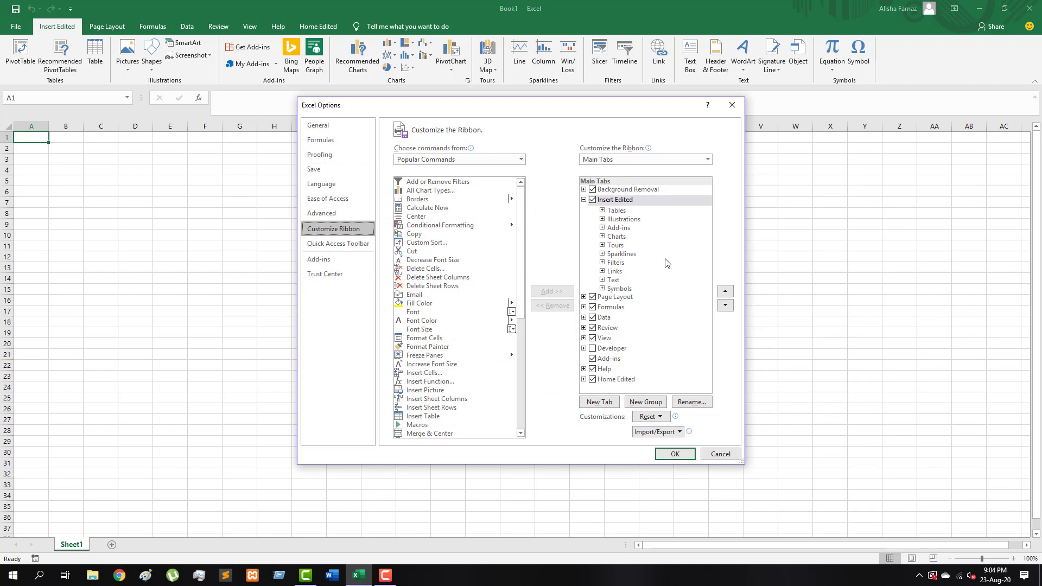
pyautogui.click(612, 385)
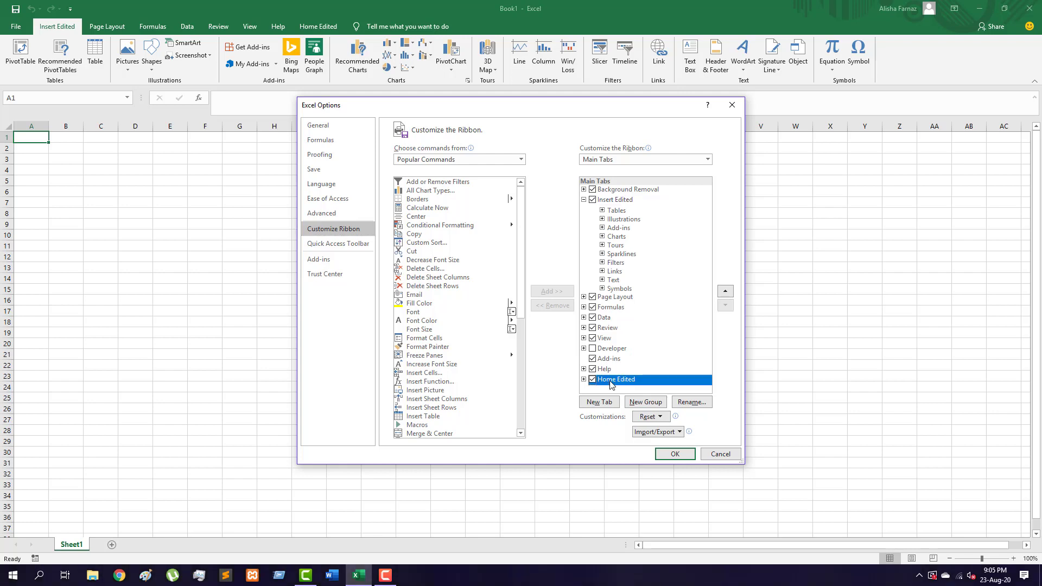
pyautogui.rightClick(612, 384)
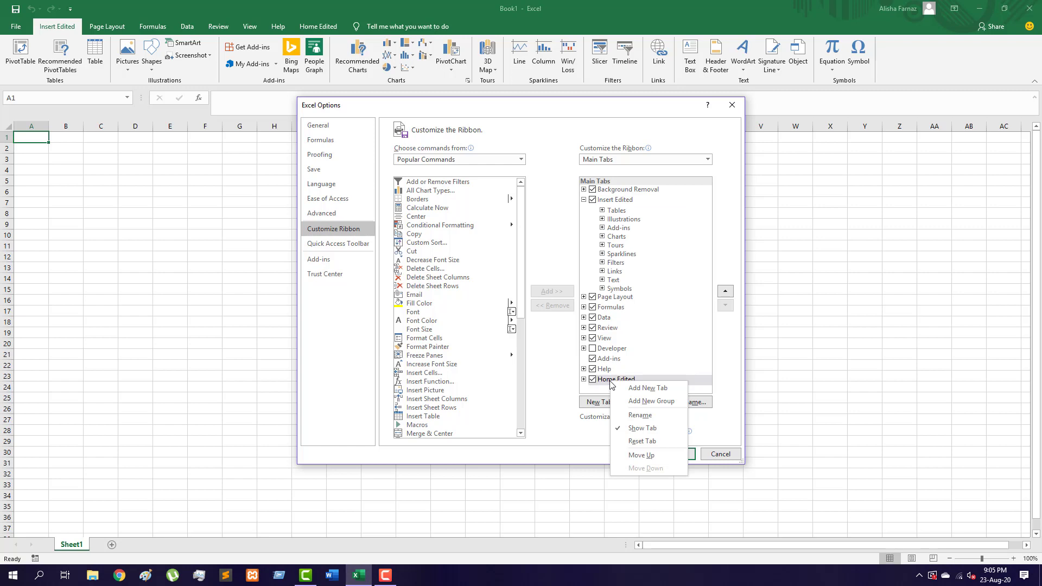
pyautogui.click(636, 456)
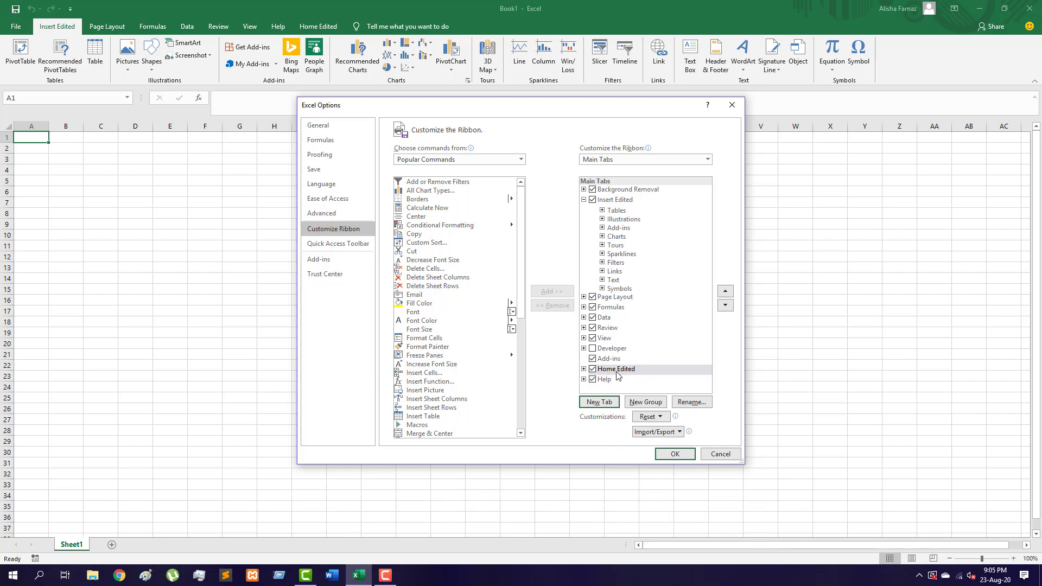
pyautogui.click(676, 455)
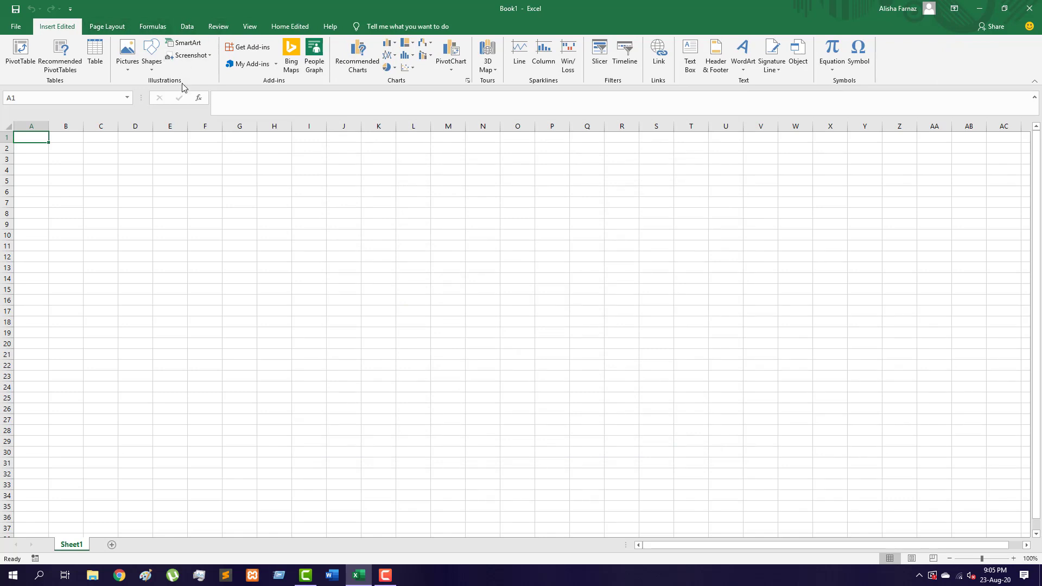
# - Hide the Help tab from the ribbon and apply the change
pyautogui.rightClick(205, 79)
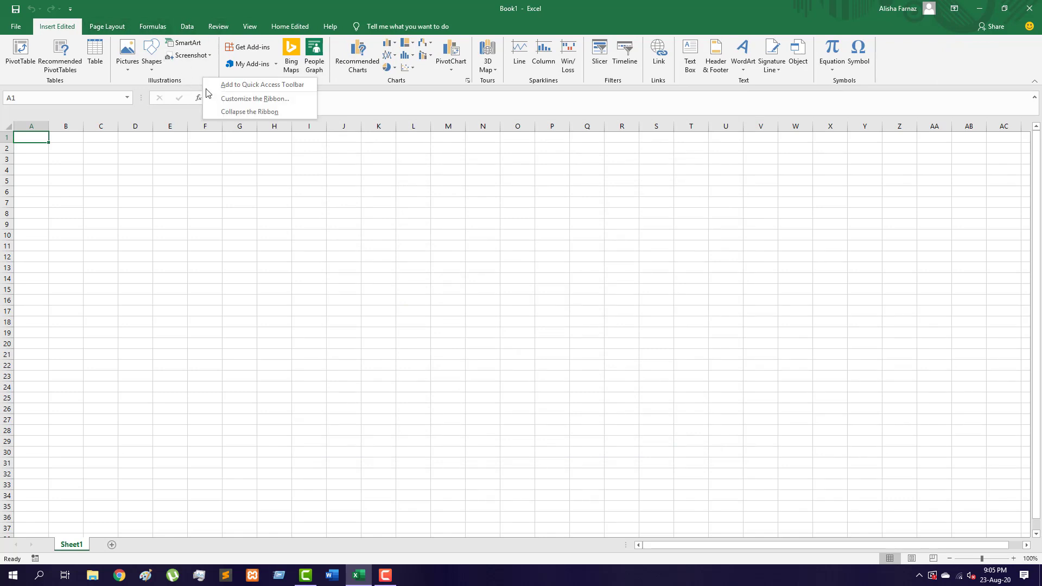
pyautogui.click(232, 100)
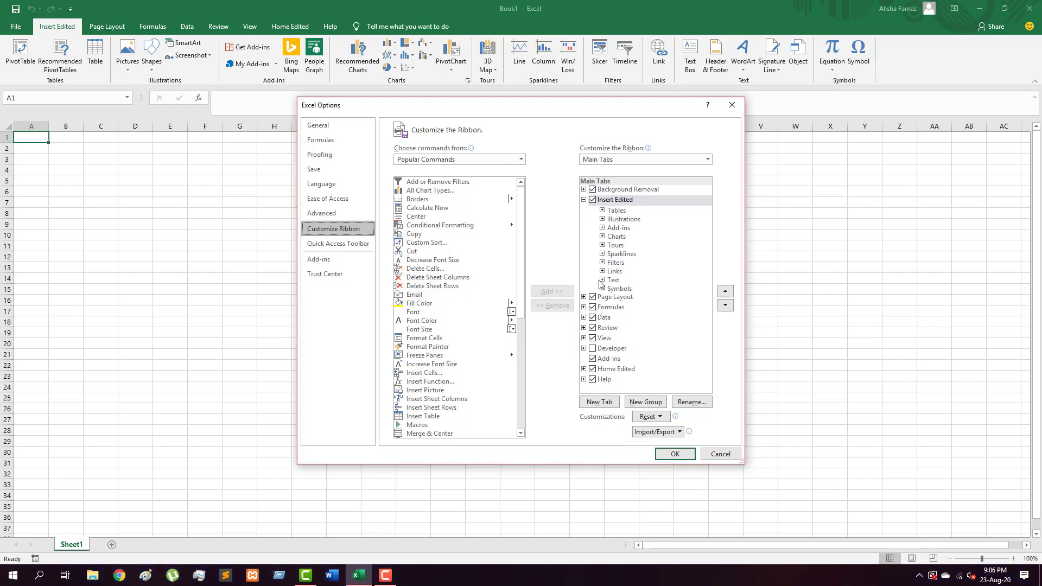
pyautogui.click(592, 379)
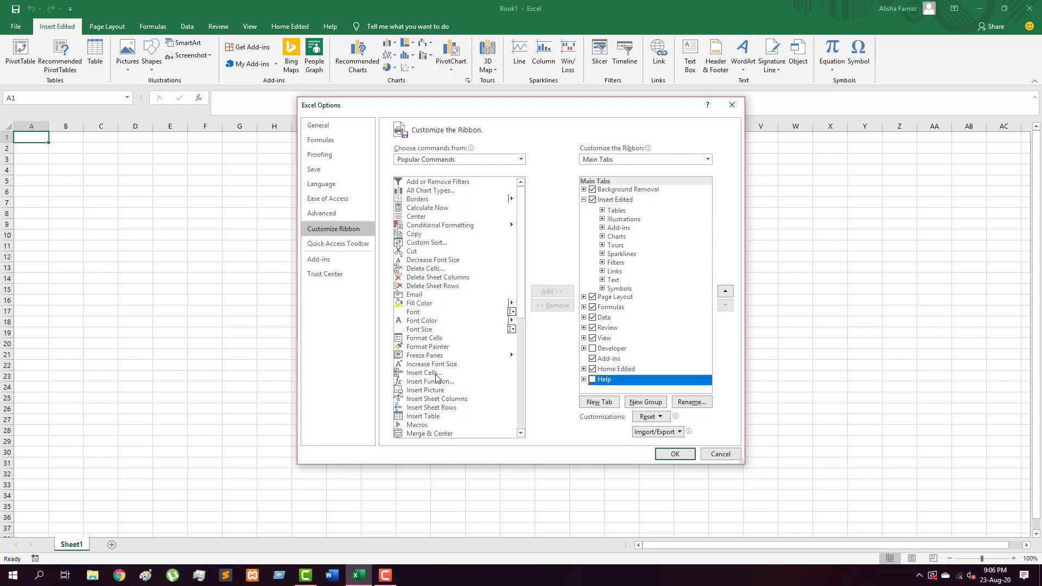
pyautogui.click(663, 459)
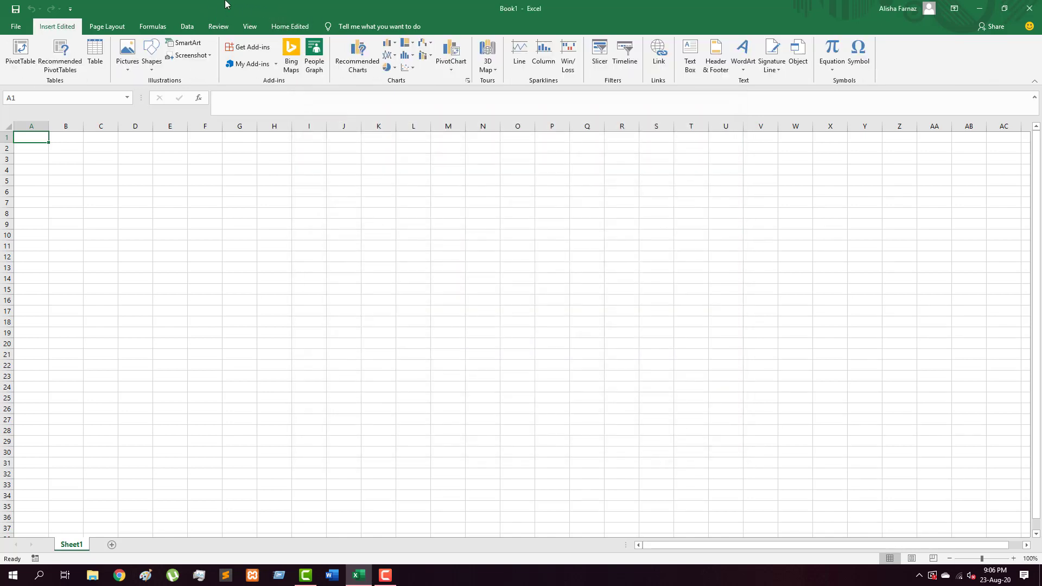
# - Hide the View tab from the ribbon and apply the change
pyautogui.rightClick(199, 73)
pyautogui.click(223, 90)
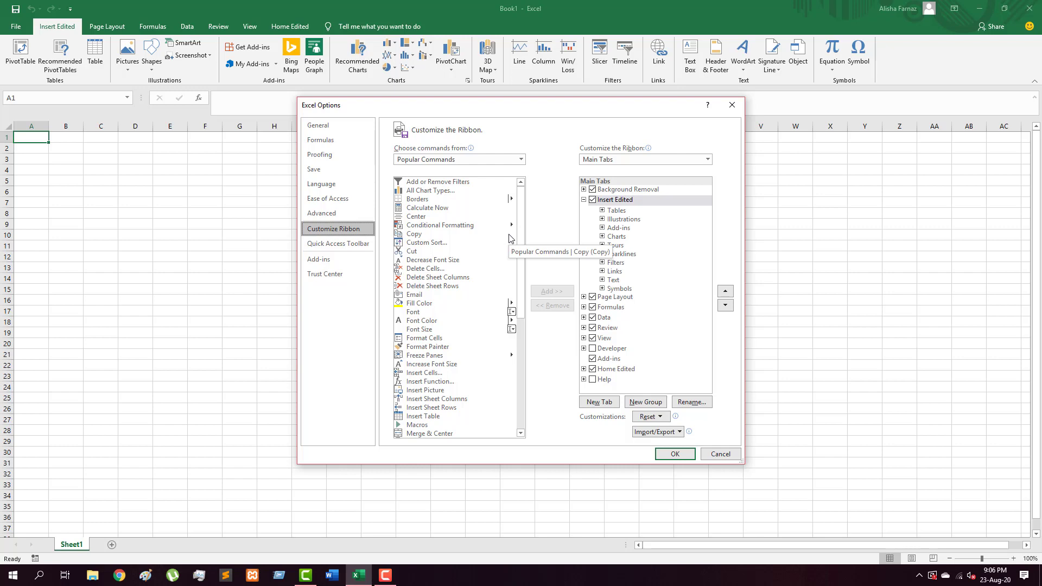
pyautogui.click(626, 341)
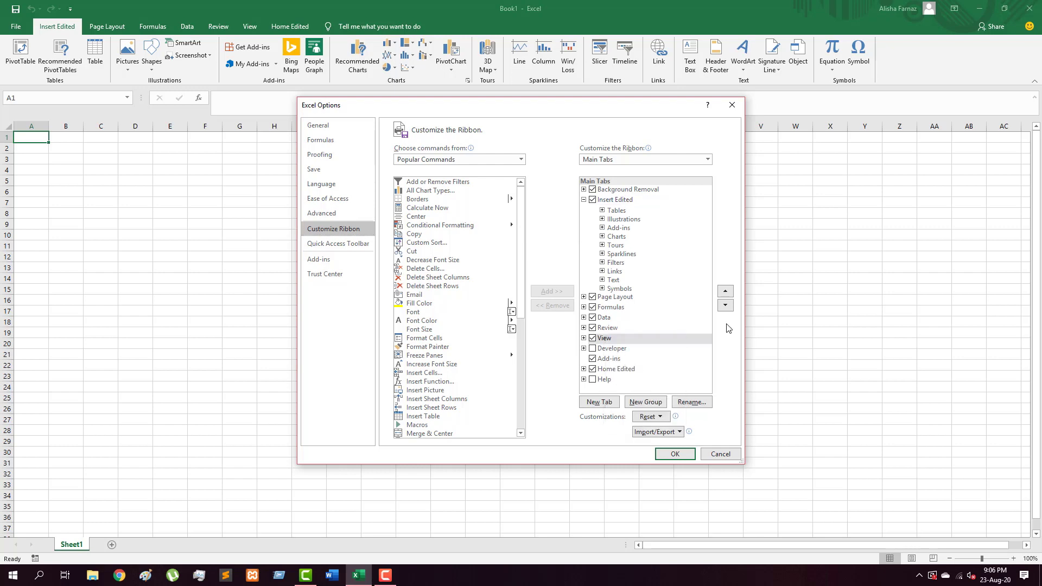
pyautogui.rightClick(626, 344)
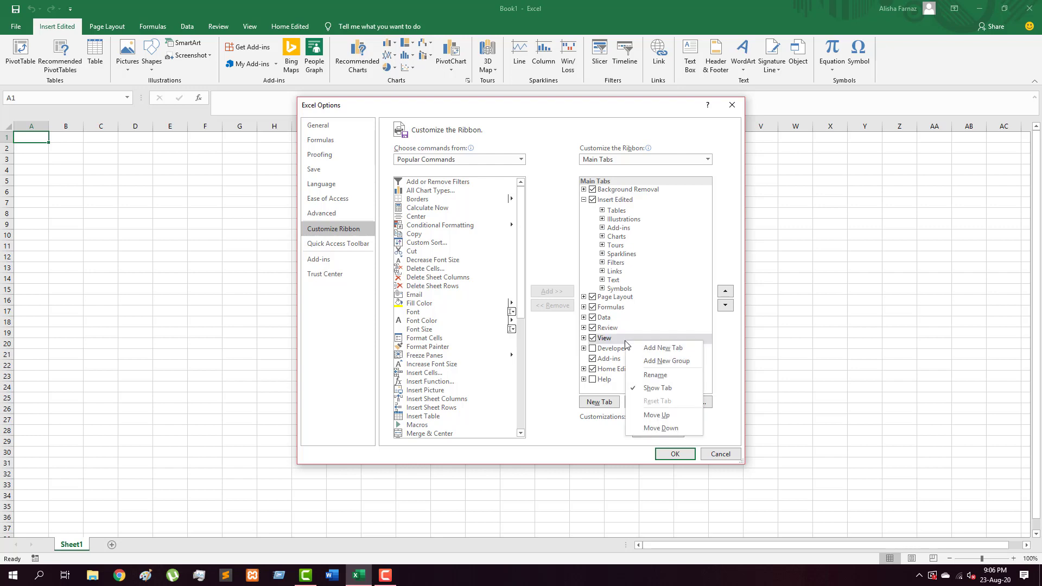
pyautogui.click(645, 389)
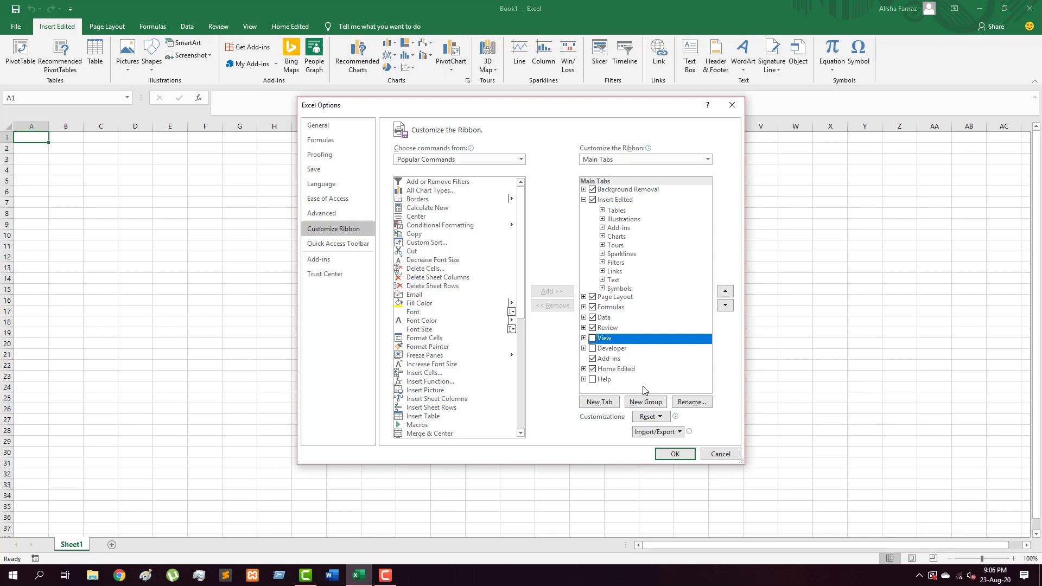
pyautogui.click(666, 455)
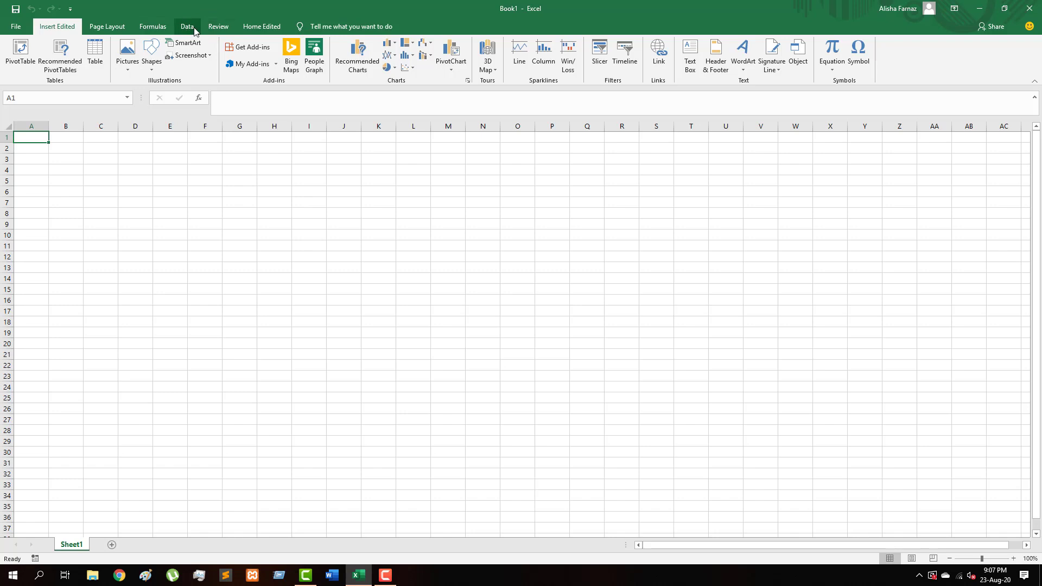
# - Show the Help and View tabs on the ribbon again and apply the change
pyautogui.rightClick(207, 76)
pyautogui.click(233, 99)
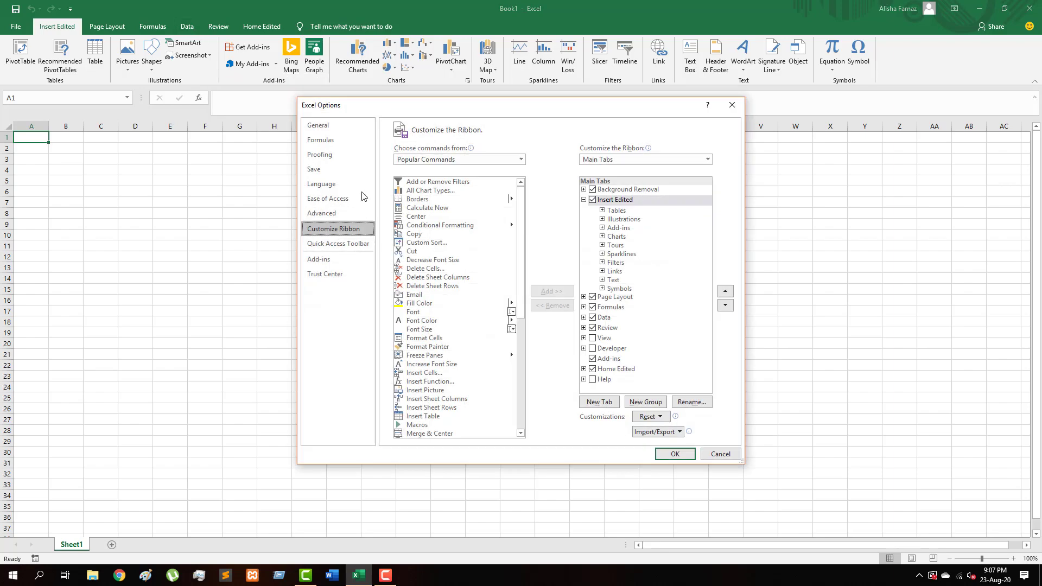
pyautogui.click(593, 380)
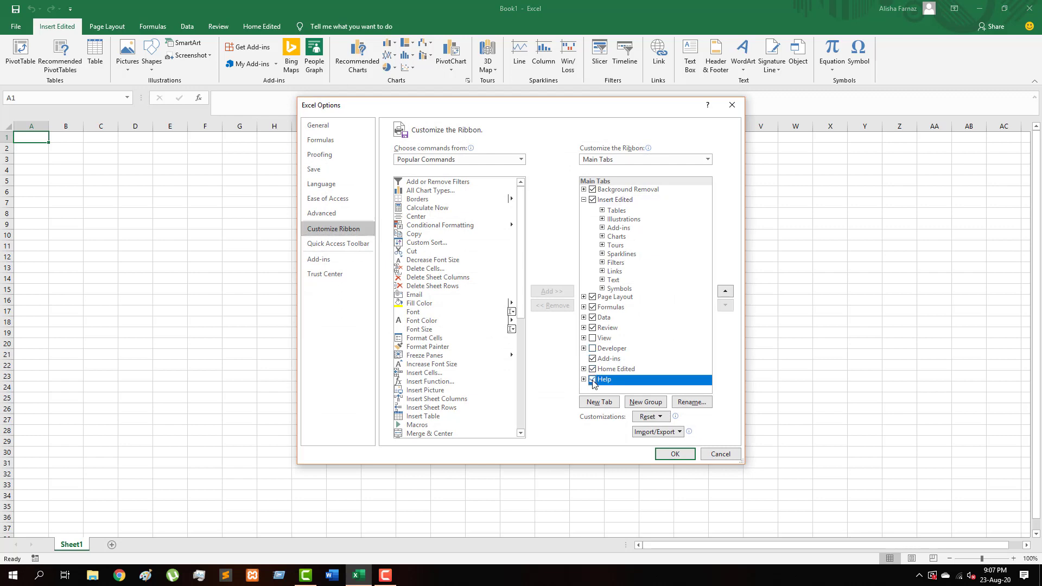
pyautogui.click(592, 338)
pyautogui.click(675, 454)
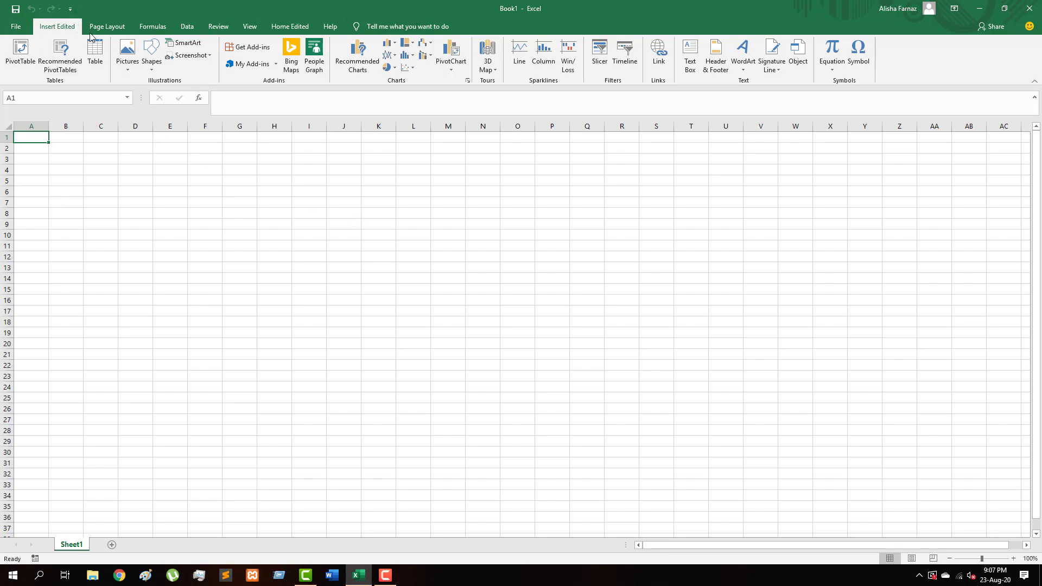
# - Add a new custom tab directly after Insert Edited in the ribbon's main tabs
pyautogui.rightClick(184, 73)
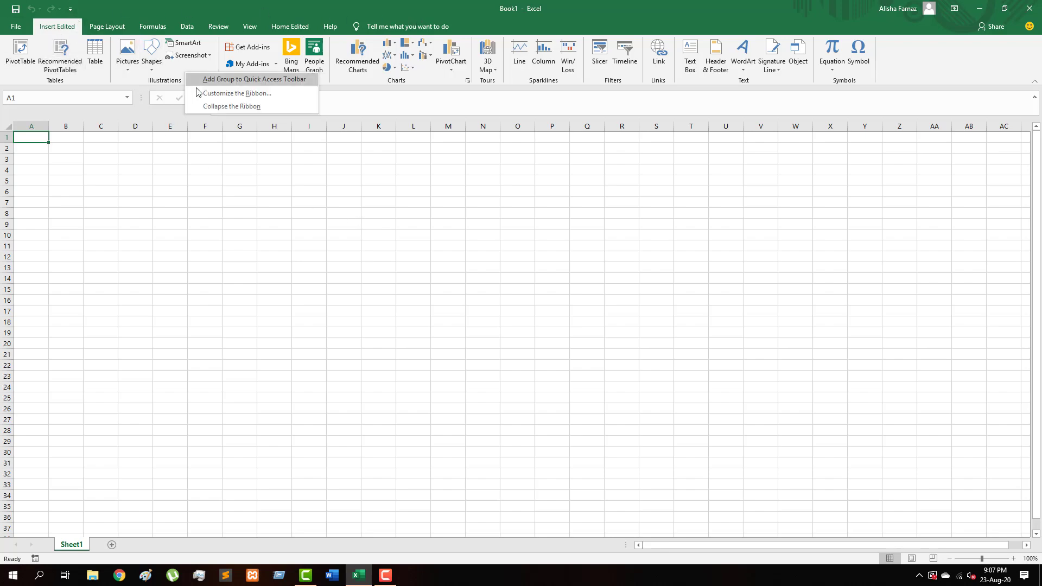
pyautogui.click(204, 96)
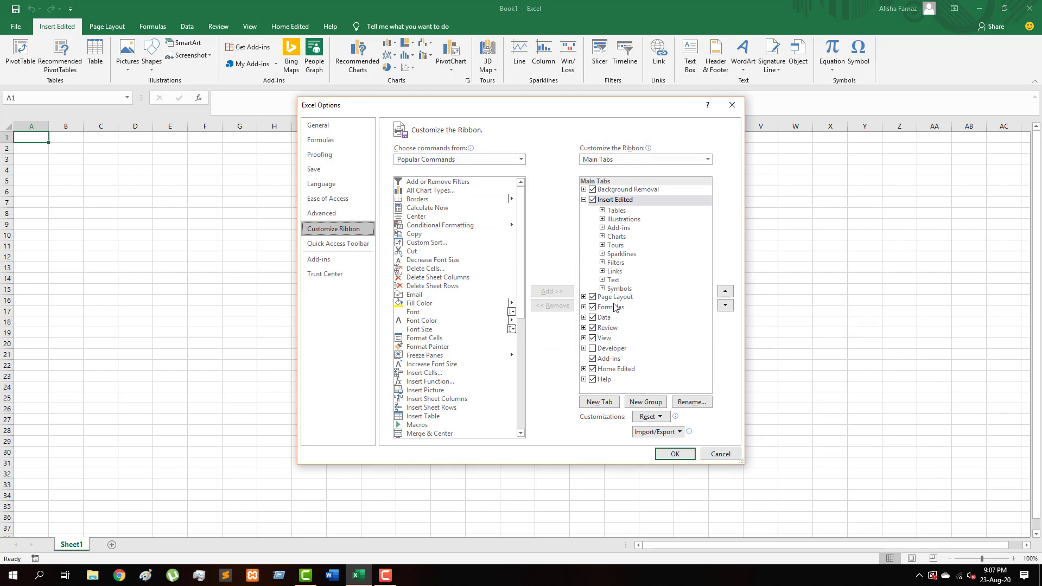
pyautogui.click(616, 201)
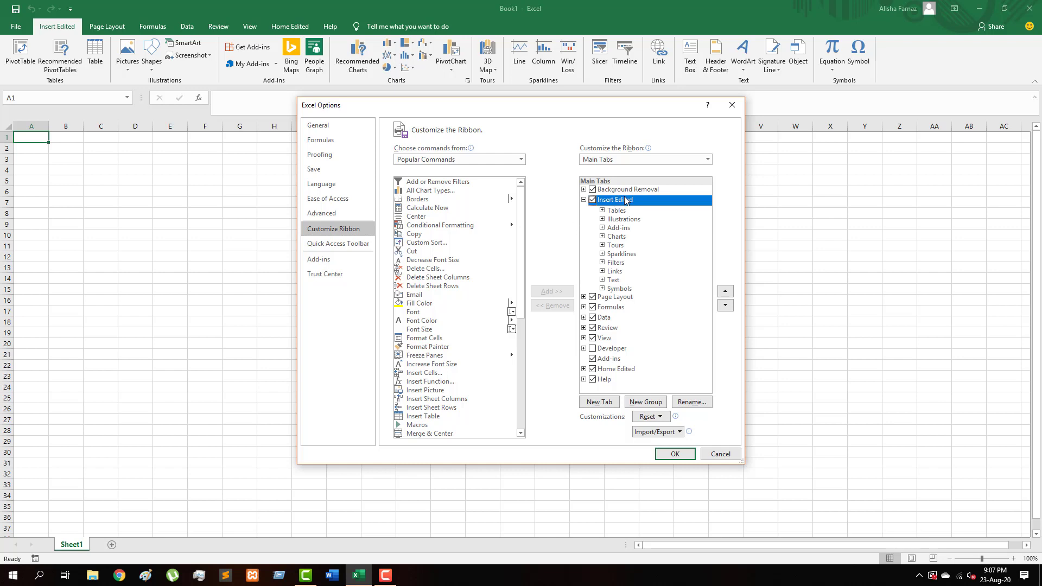
pyautogui.click(607, 405)
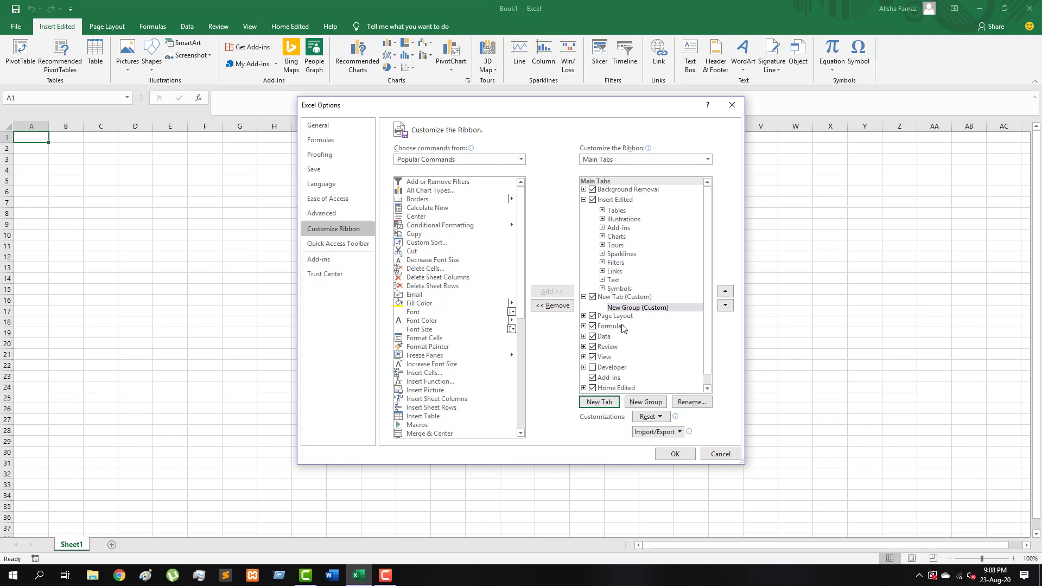
# - Add a second custom tab directly after Page Layout, apply the changes and display each new tab on the ribbon
pyautogui.click(622, 320)
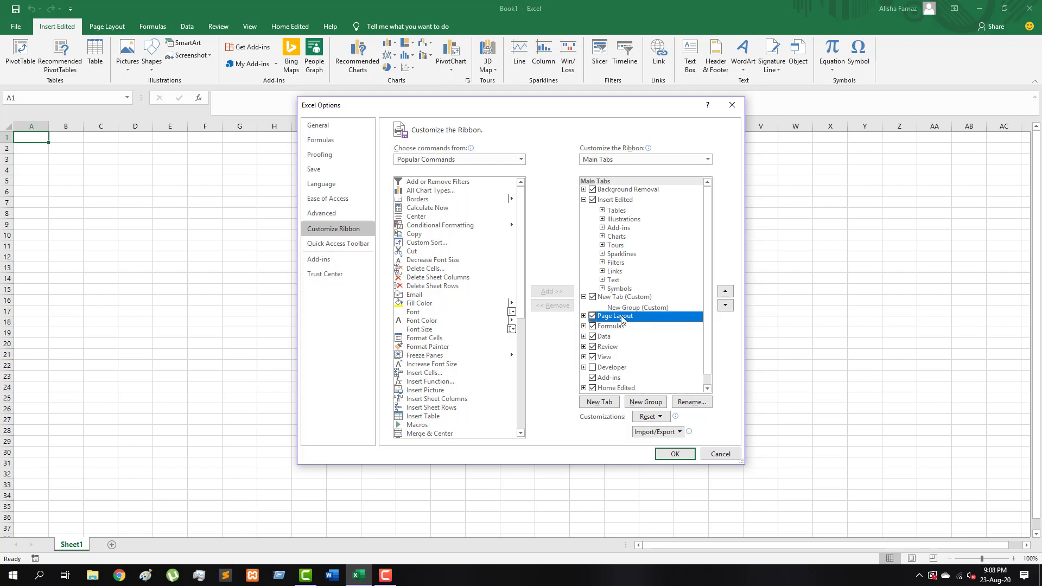
pyautogui.rightClick(622, 319)
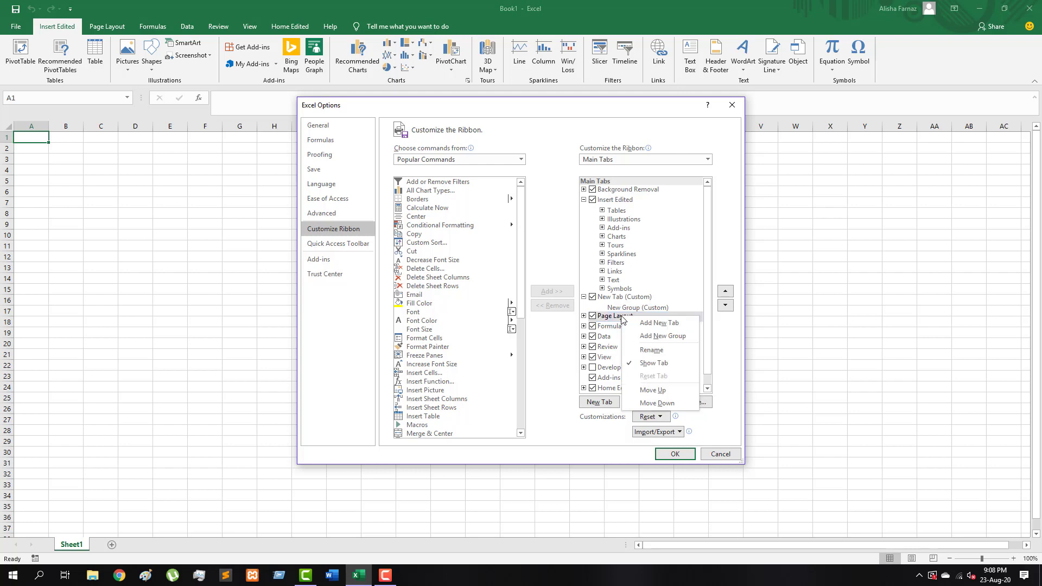
pyautogui.click(657, 323)
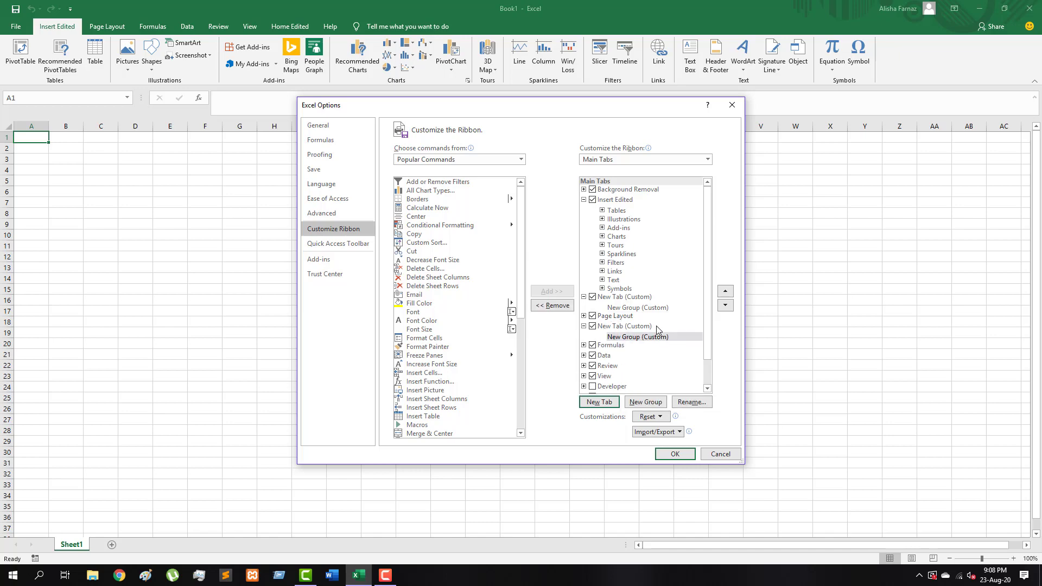
pyautogui.click(687, 455)
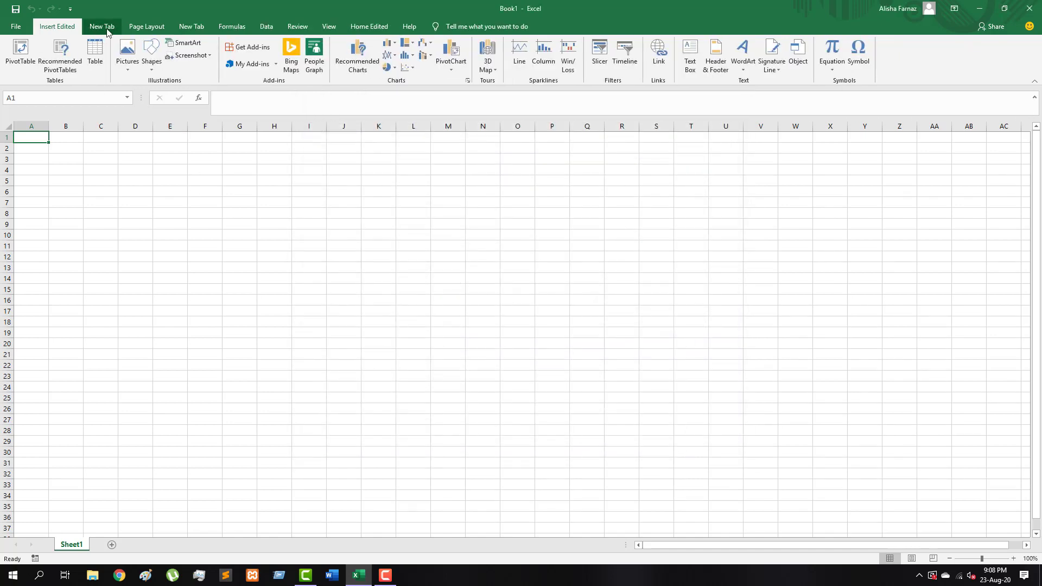
pyautogui.click(107, 30)
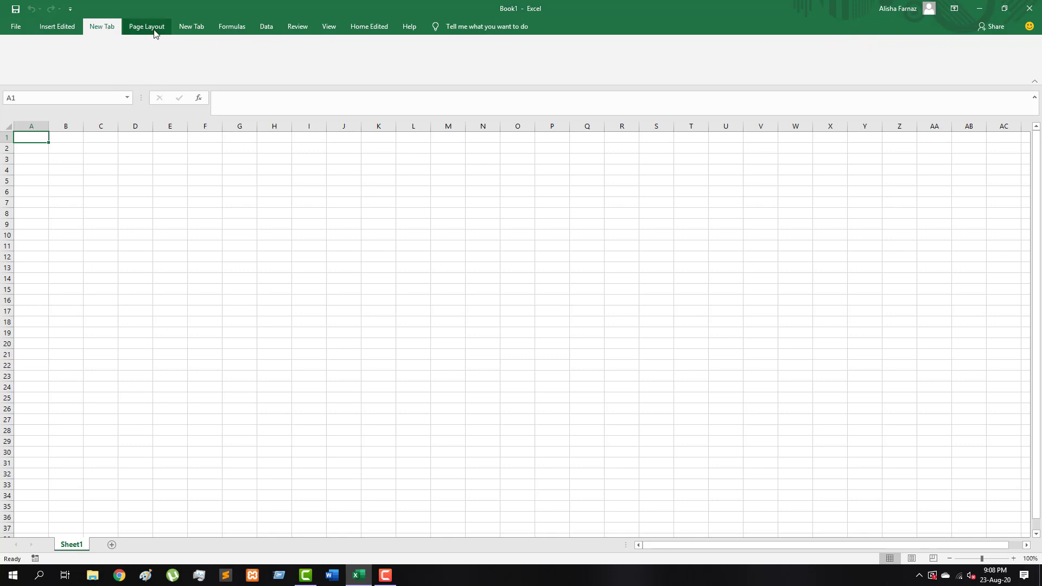
pyautogui.click(192, 29)
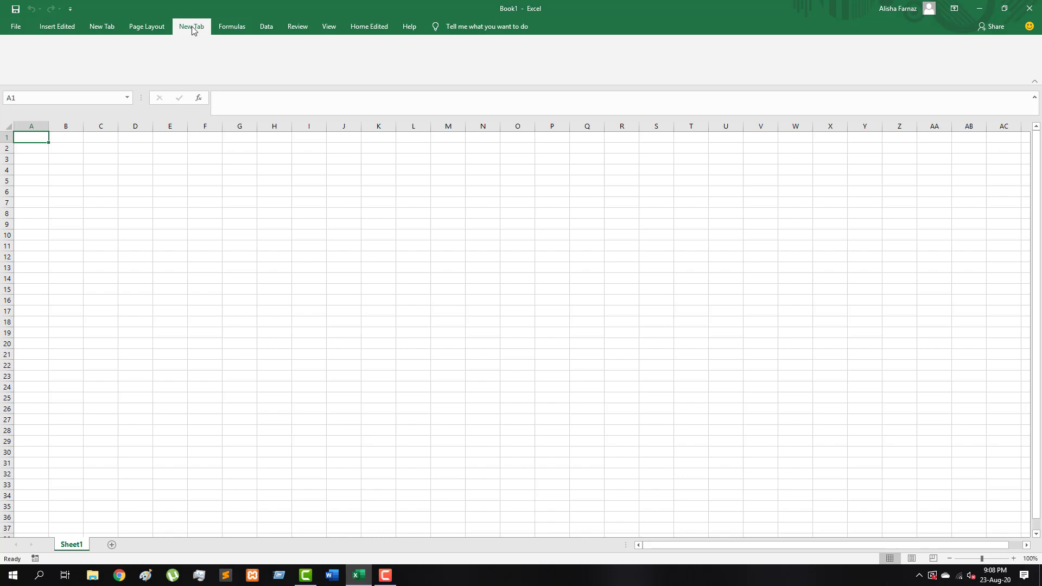
# - Rename the custom tab that follows Insert Edited as "My New Tab"
pyautogui.click(93, 30)
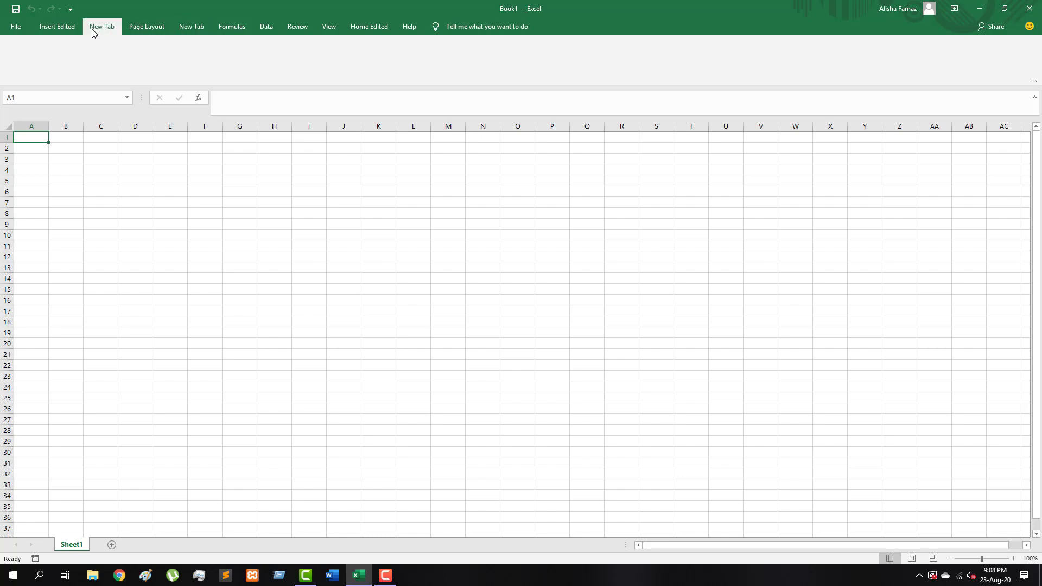
pyautogui.rightClick(137, 50)
pyautogui.click(163, 58)
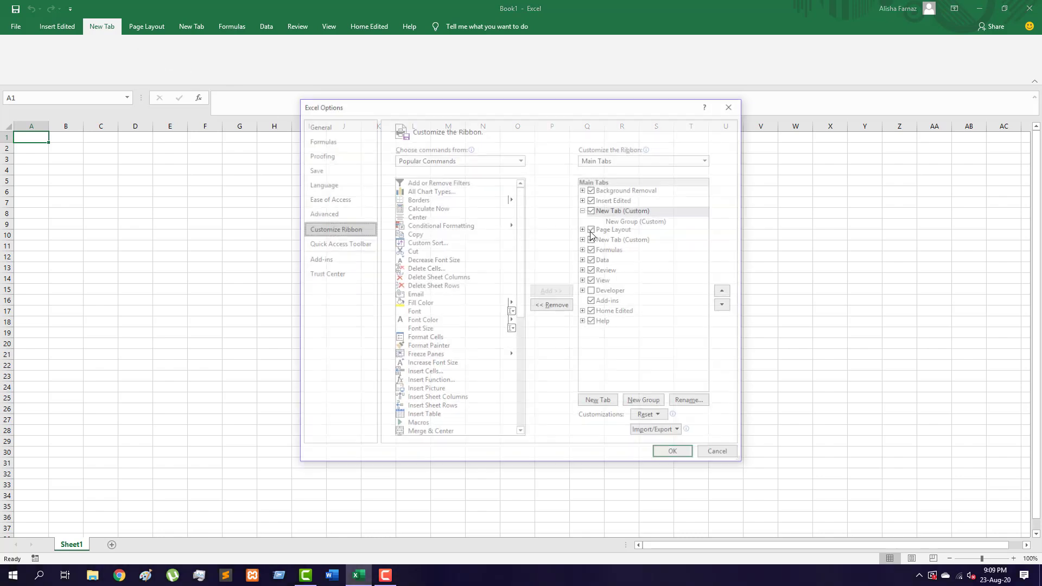
pyautogui.click(634, 212)
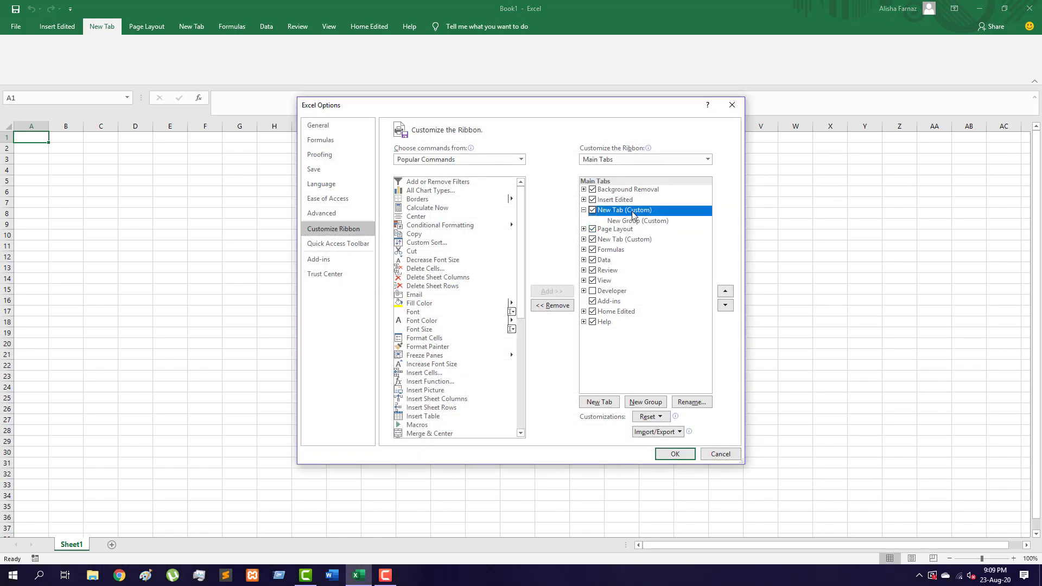
pyautogui.click(689, 403)
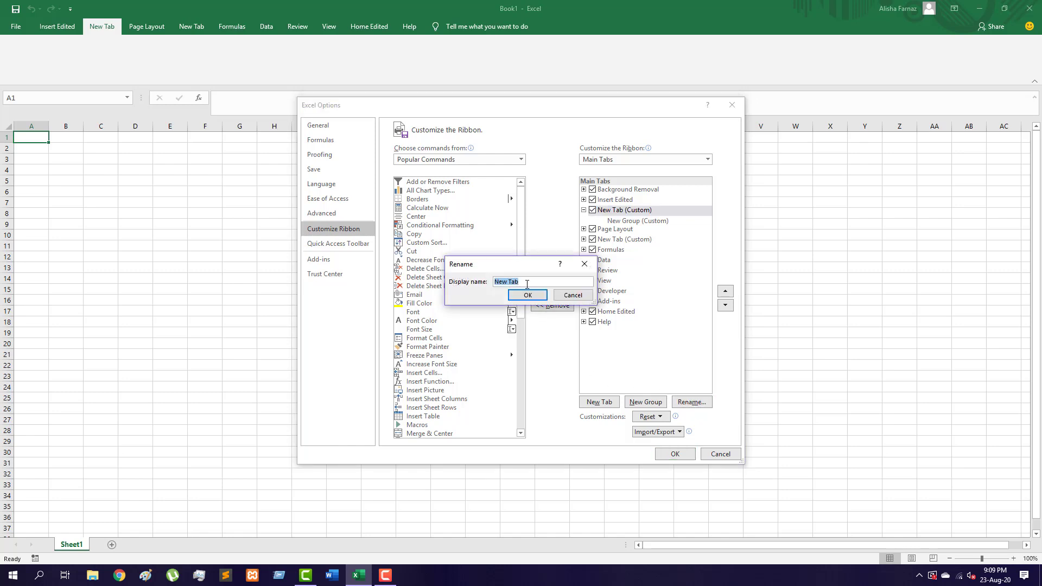
pyautogui.click(526, 284)
pyautogui.write('My')
pyautogui.click(537, 296)
# - Rename the custom tab that follows Page Layout as "My New Tab 2" and apply both new names
pyautogui.click(623, 240)
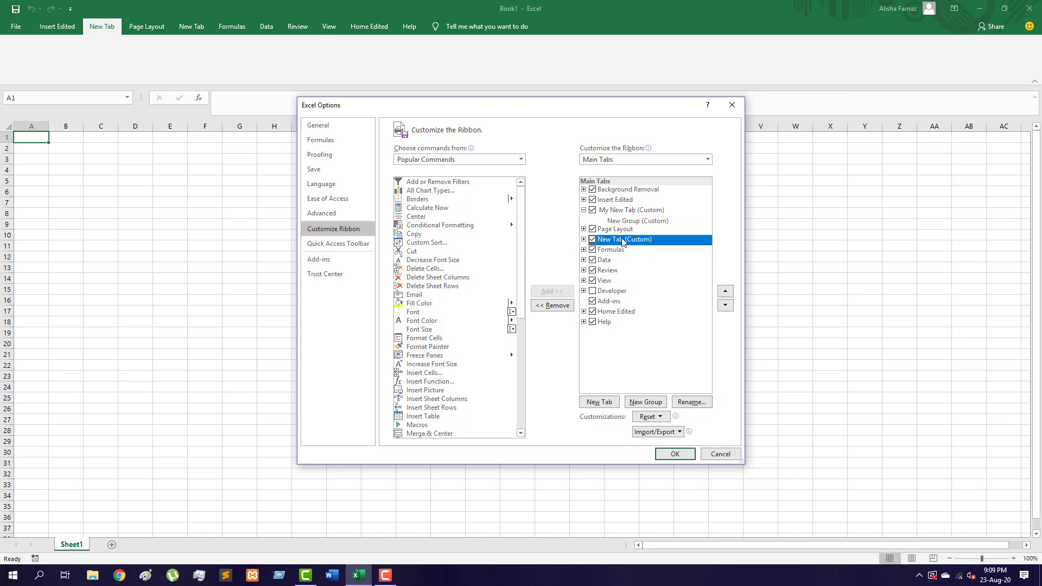
pyautogui.rightClick(624, 240)
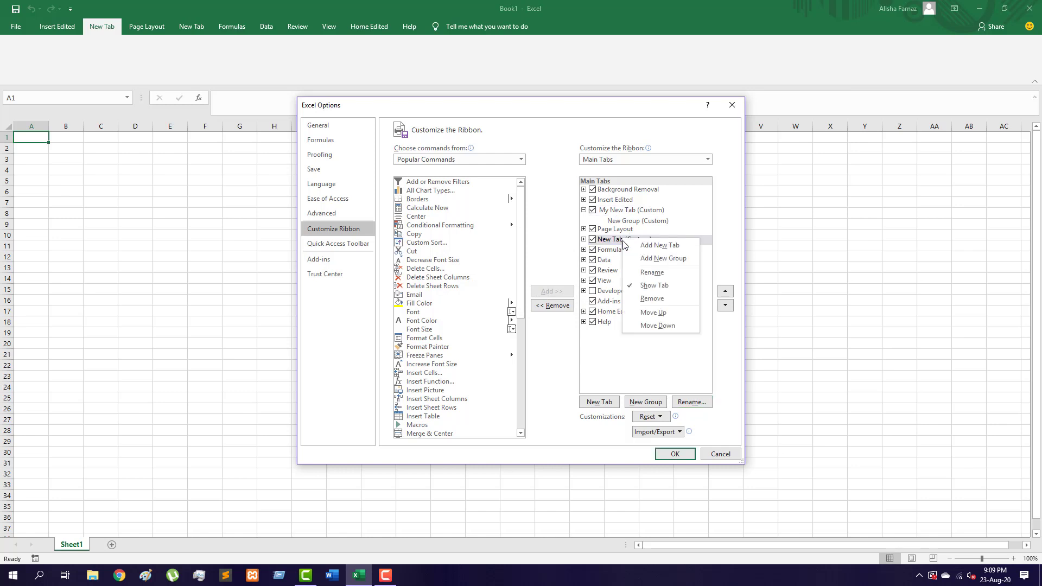
pyautogui.click(646, 273)
pyautogui.click(527, 283)
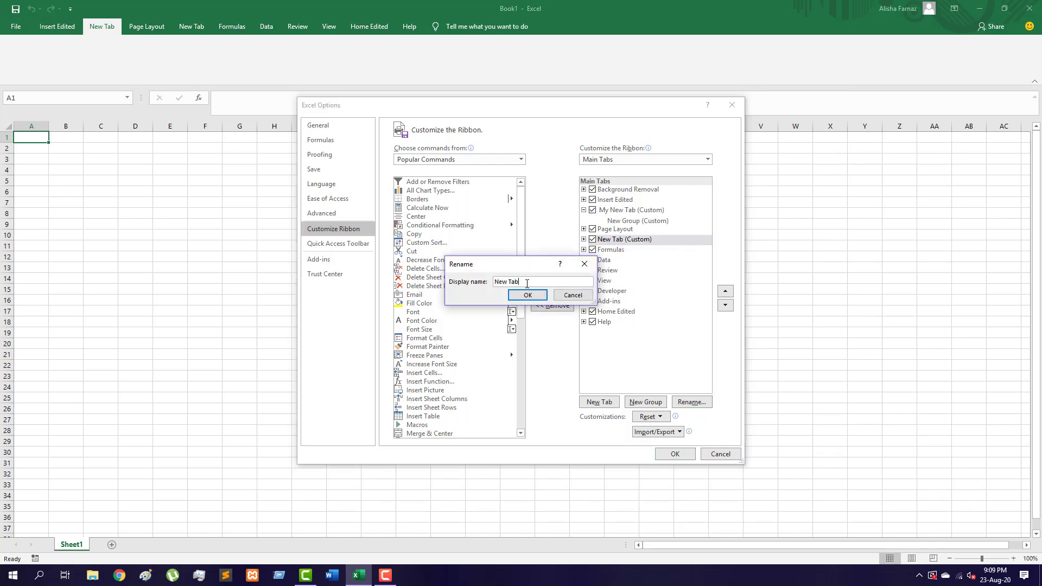
pyautogui.click(496, 283)
pyautogui.write('My')
pyautogui.write(' 2')
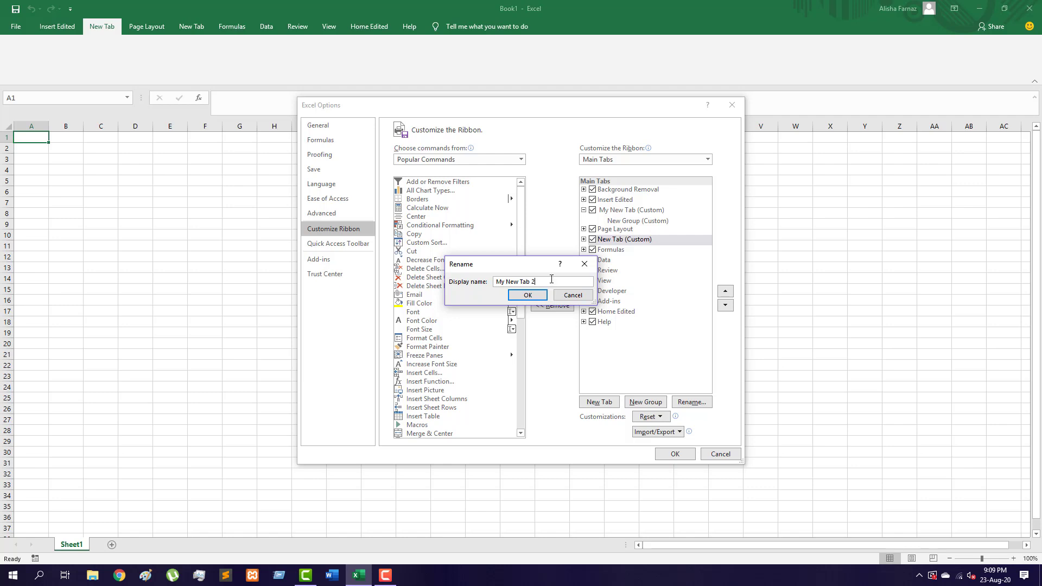
pyautogui.click(528, 295)
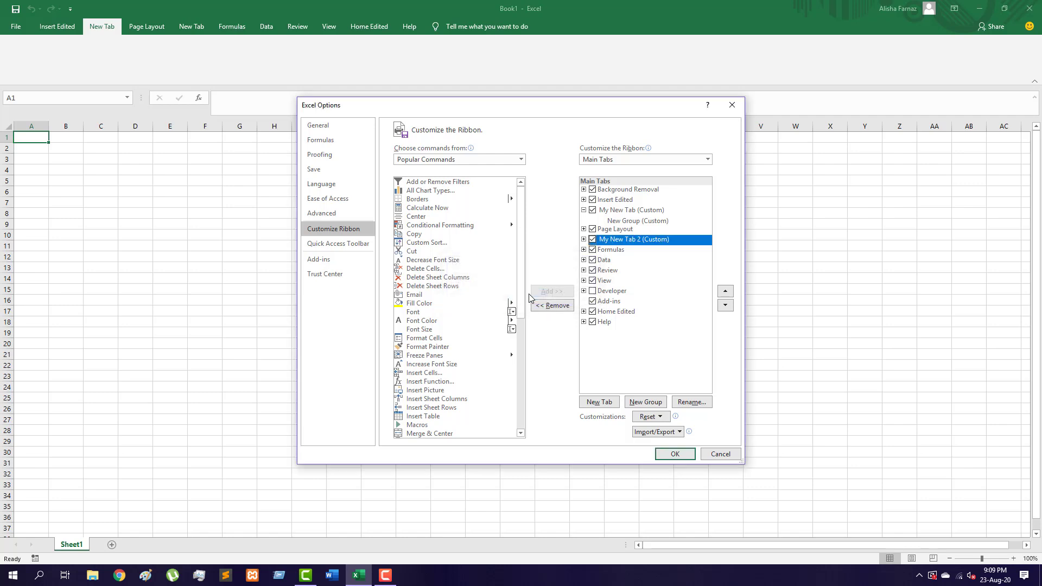
pyautogui.click(673, 454)
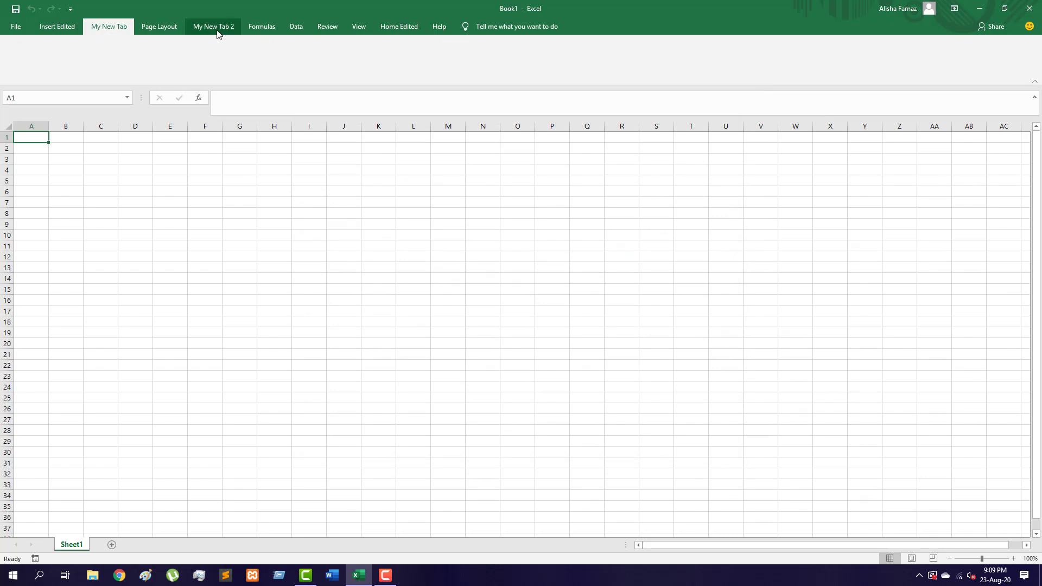
# - Review the custom tabs and their groups in the ribbon customization settings, and close the settings
pyautogui.rightClick(129, 58)
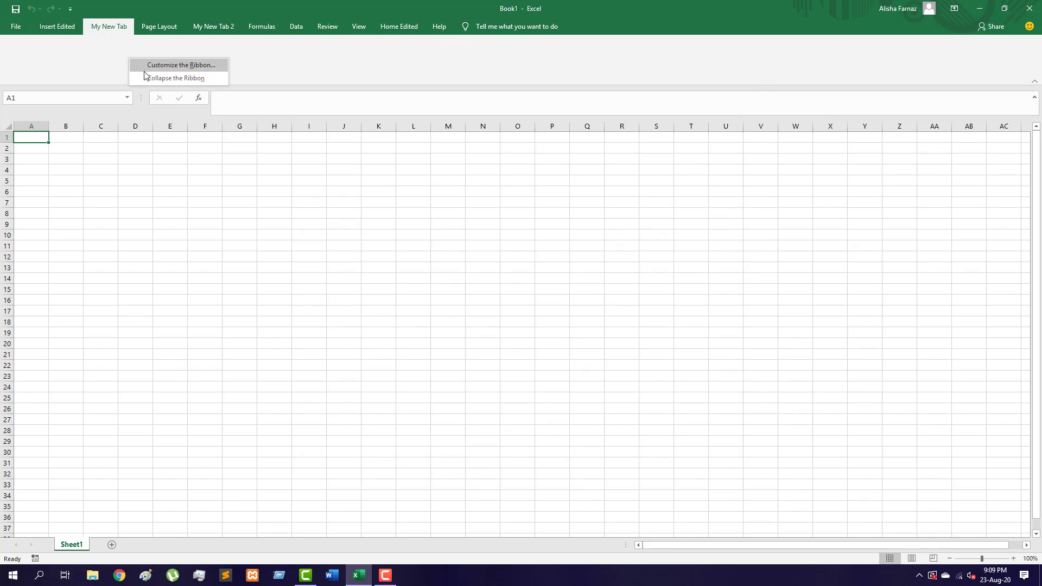
pyautogui.click(145, 68)
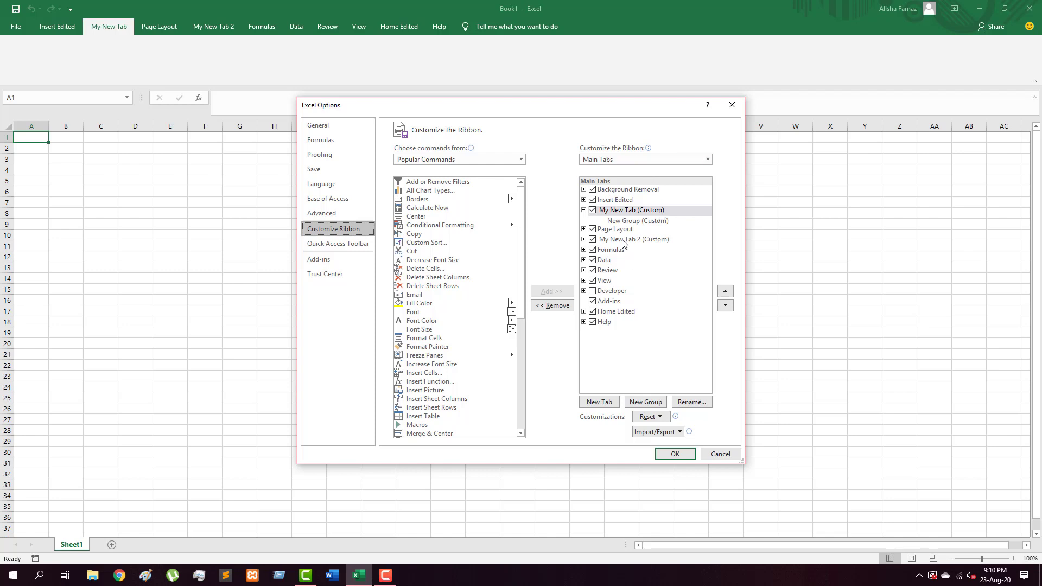
pyautogui.click(675, 454)
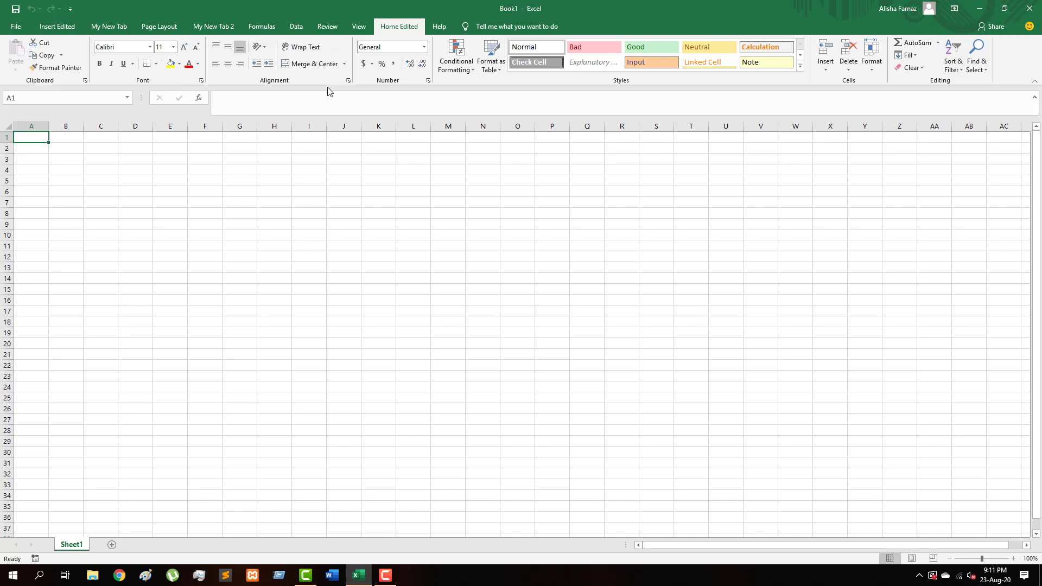
# - Open the ribbon customization settings and add another custom group to My New Tab
pyautogui.rightClick(184, 78)
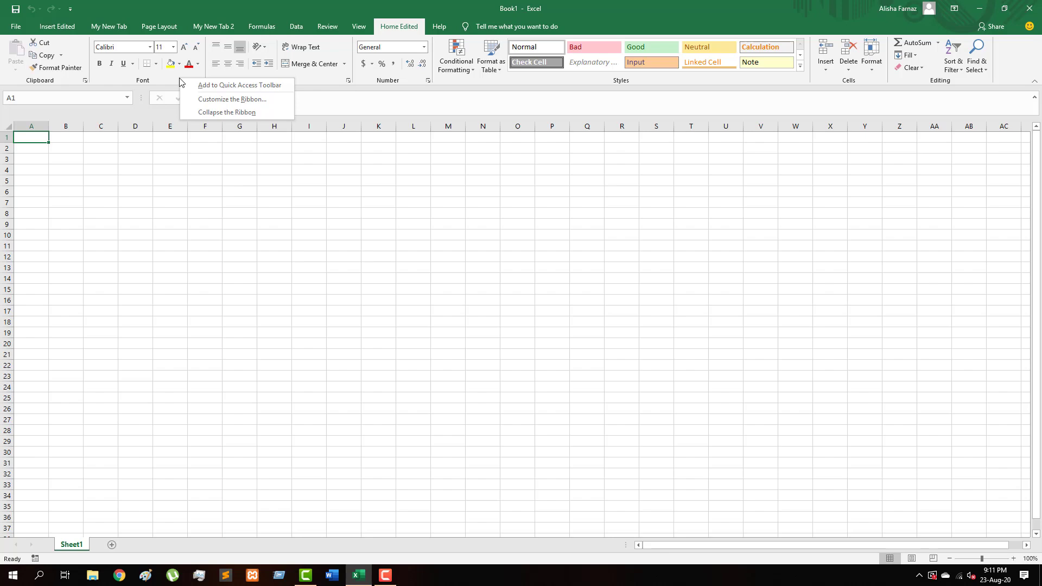
pyautogui.click(199, 99)
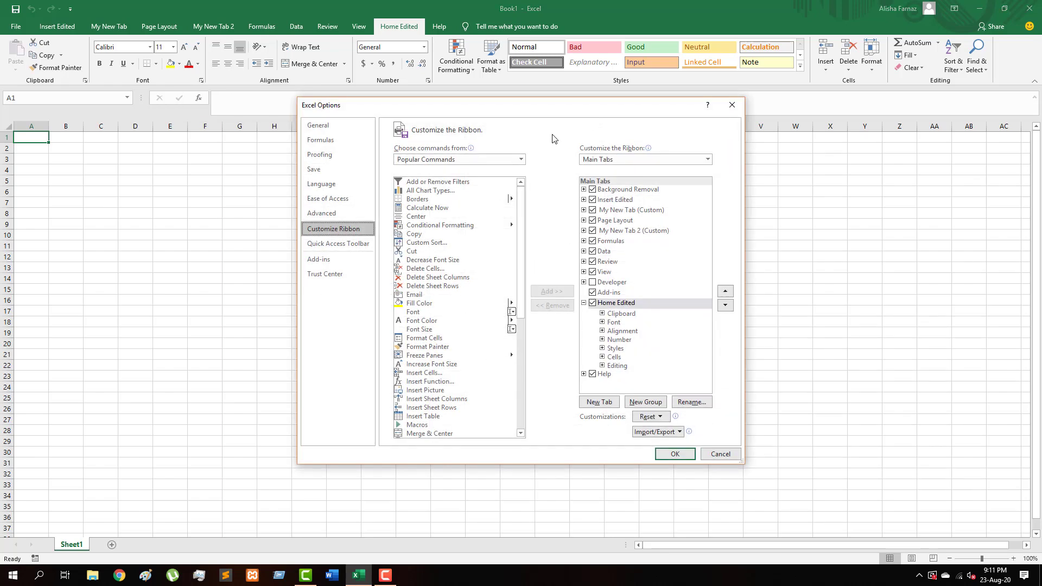
pyautogui.click(637, 213)
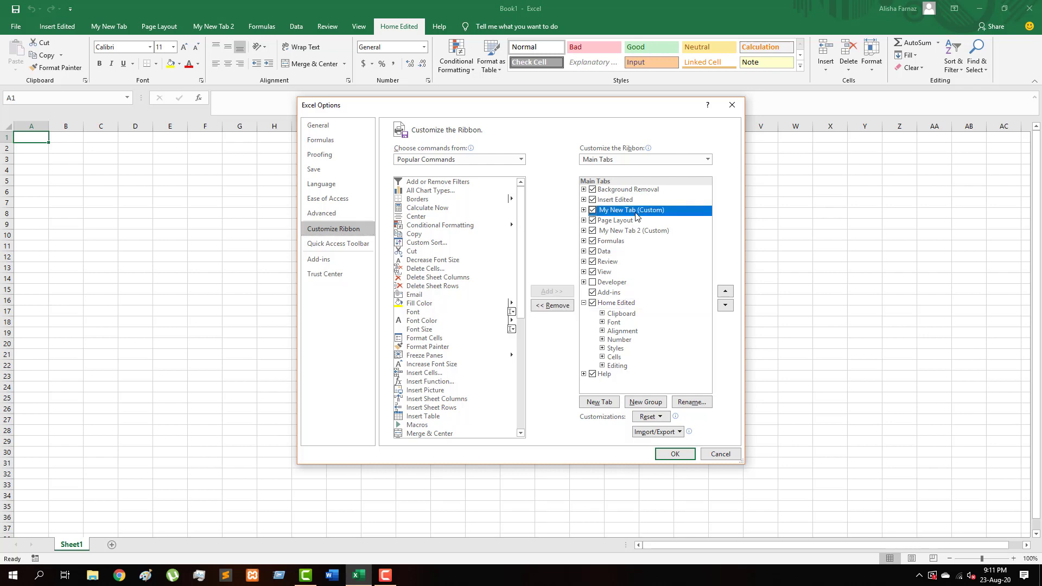
pyautogui.click(650, 403)
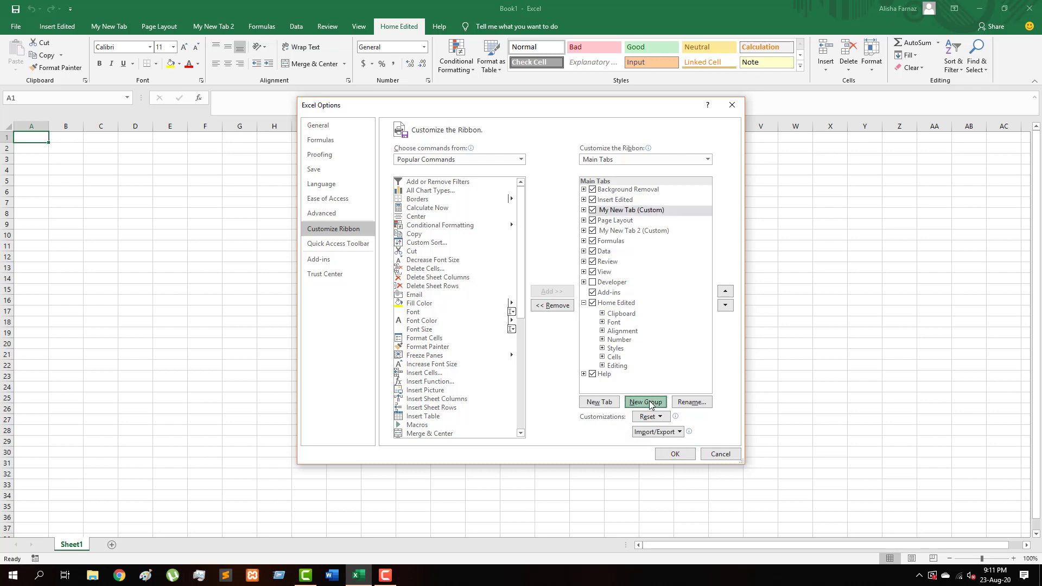
pyautogui.click(649, 403)
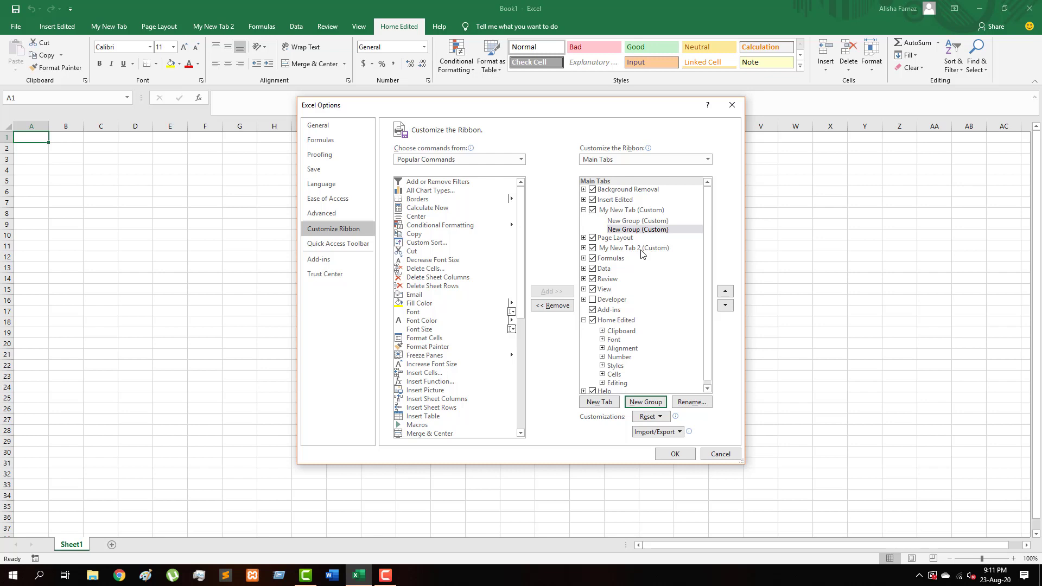
# - Add another custom group to My New Tab 2, apply the added groups and display My New Tab on the ribbon
pyautogui.click(642, 251)
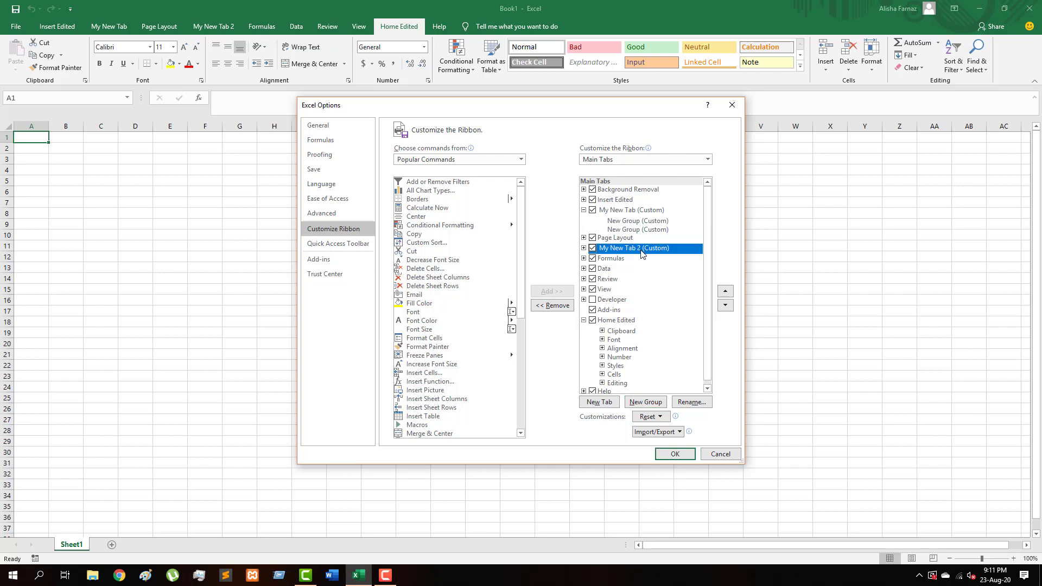
pyautogui.rightClick(642, 253)
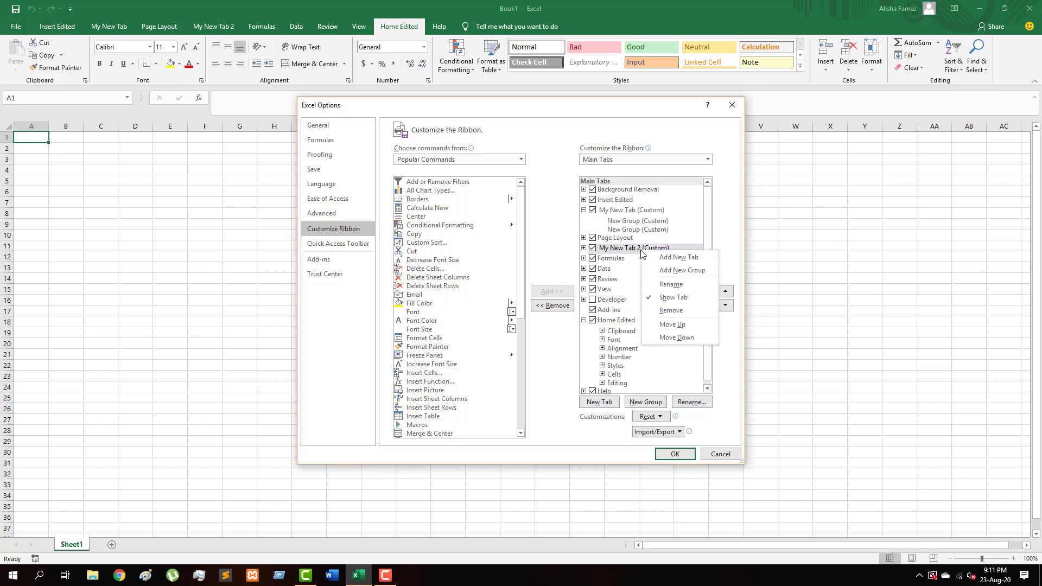
pyautogui.click(691, 271)
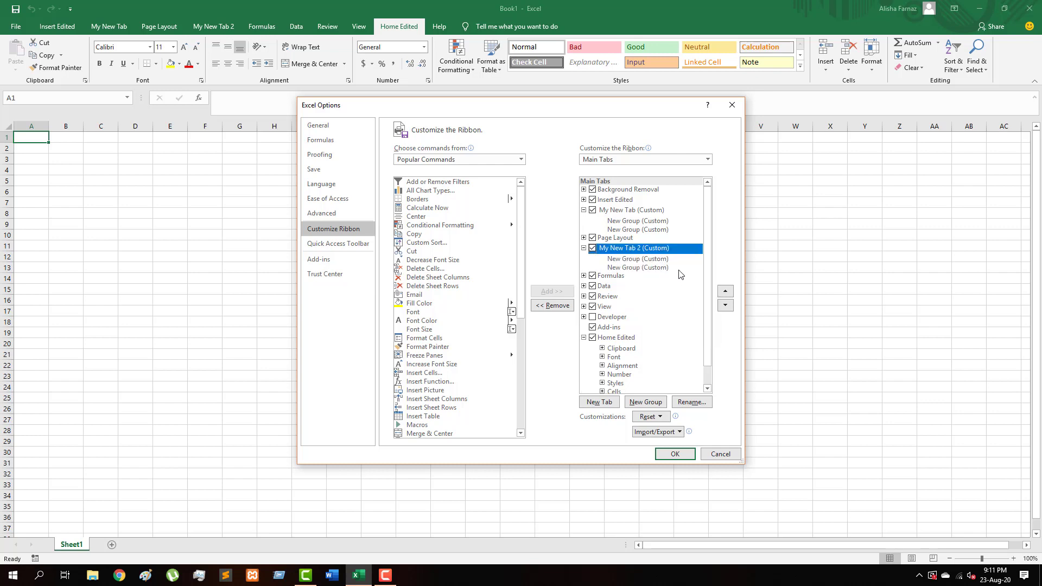
pyautogui.click(650, 269)
pyautogui.click(648, 260)
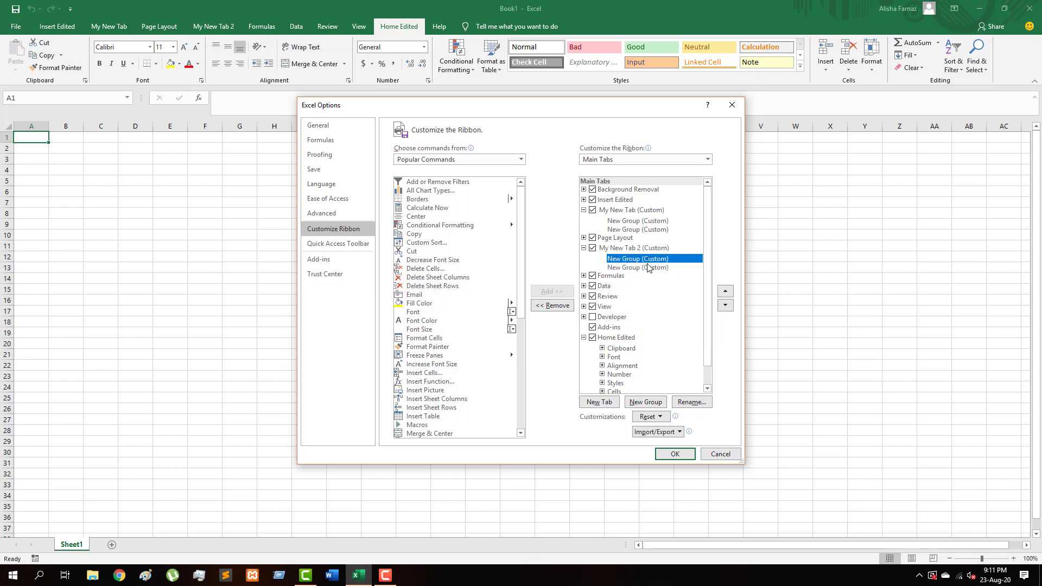
pyautogui.click(646, 266)
pyautogui.click(647, 260)
pyautogui.click(649, 267)
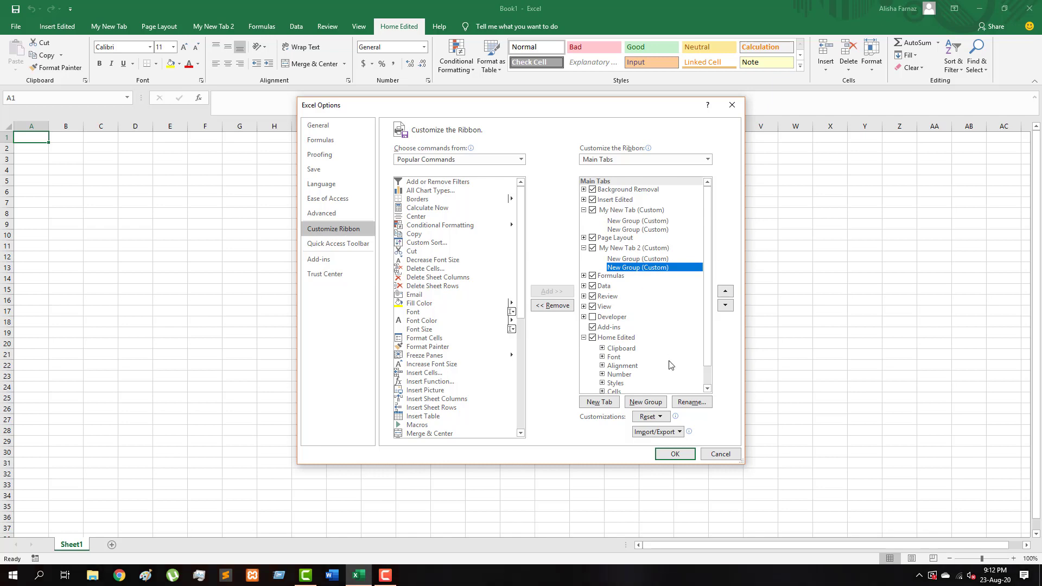
pyautogui.click(675, 455)
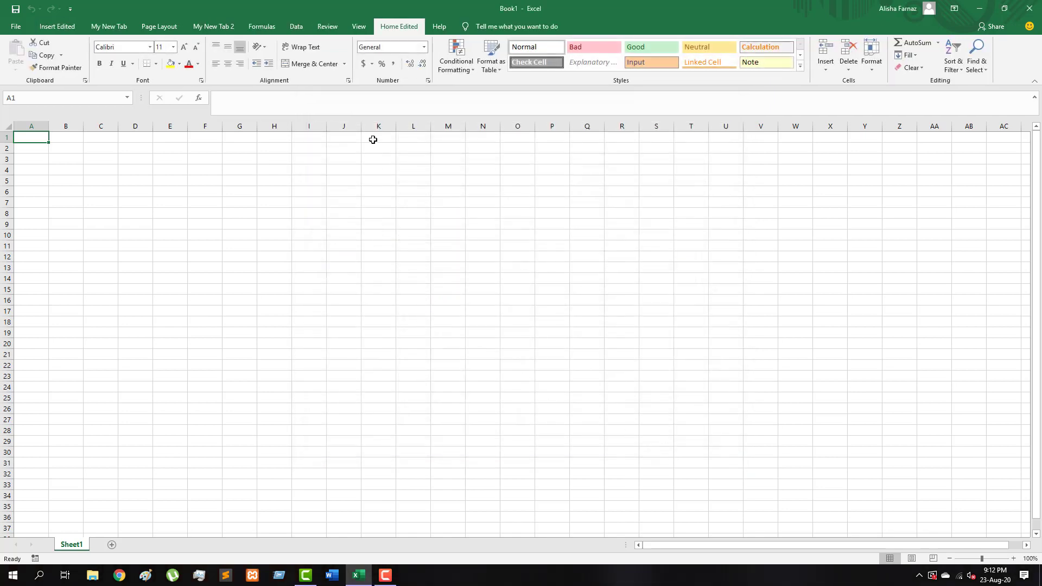
pyautogui.click(109, 27)
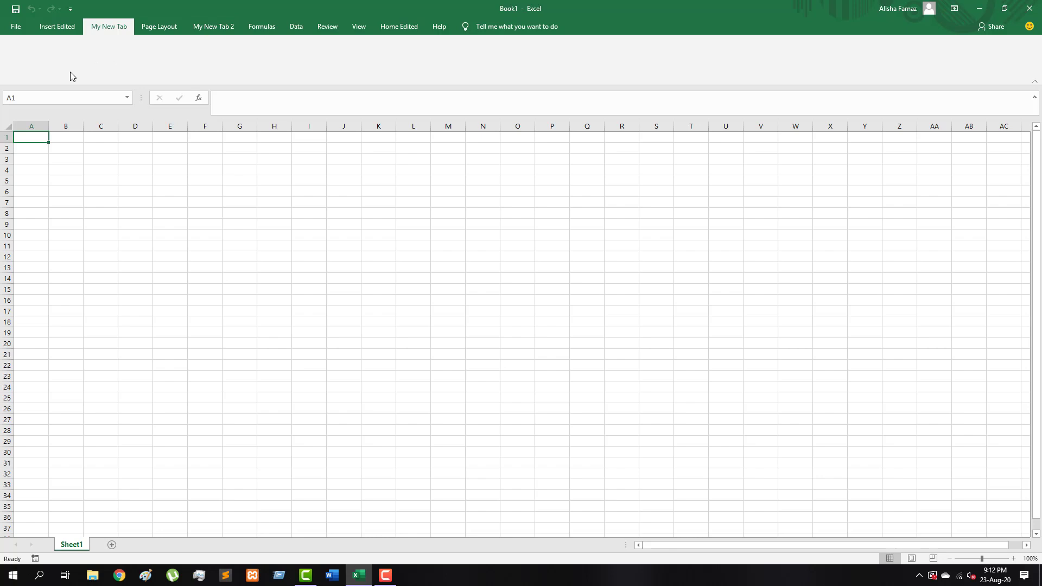
# - Rename the first custom group under My New Tab as "My New Group" and apply the new name
pyautogui.rightClick(109, 33)
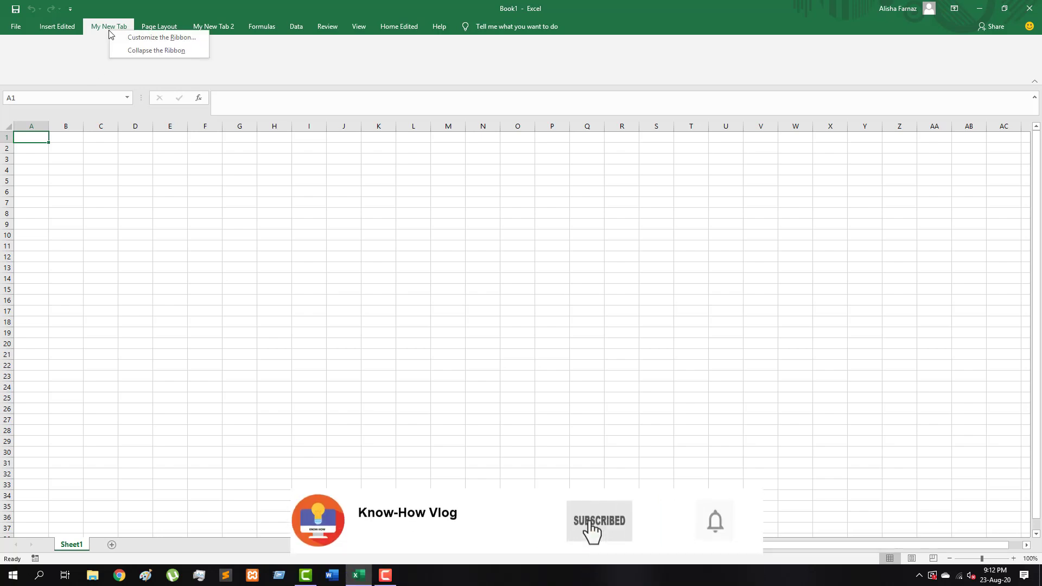
pyautogui.click(135, 38)
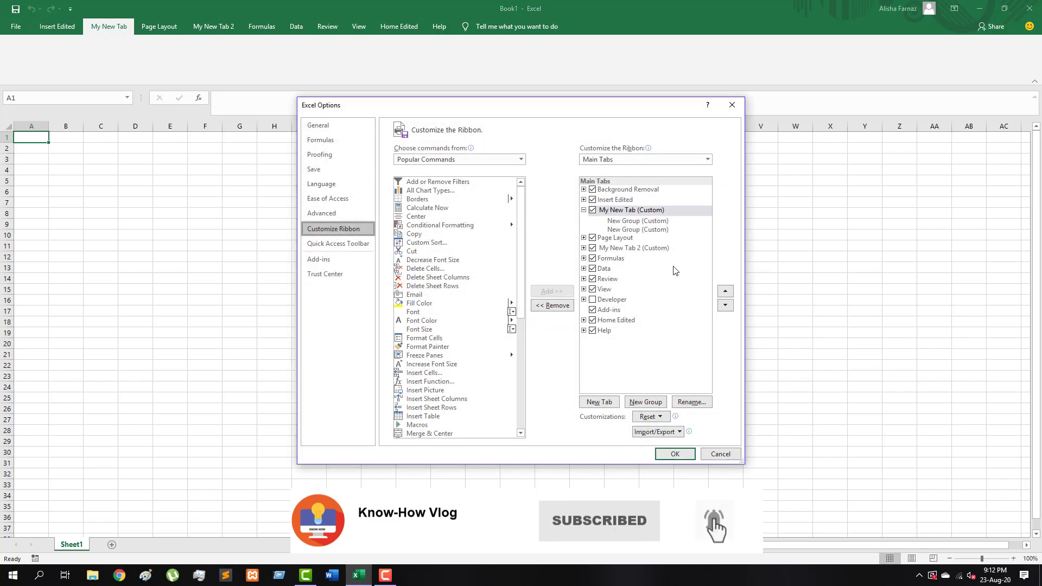
pyautogui.click(665, 221)
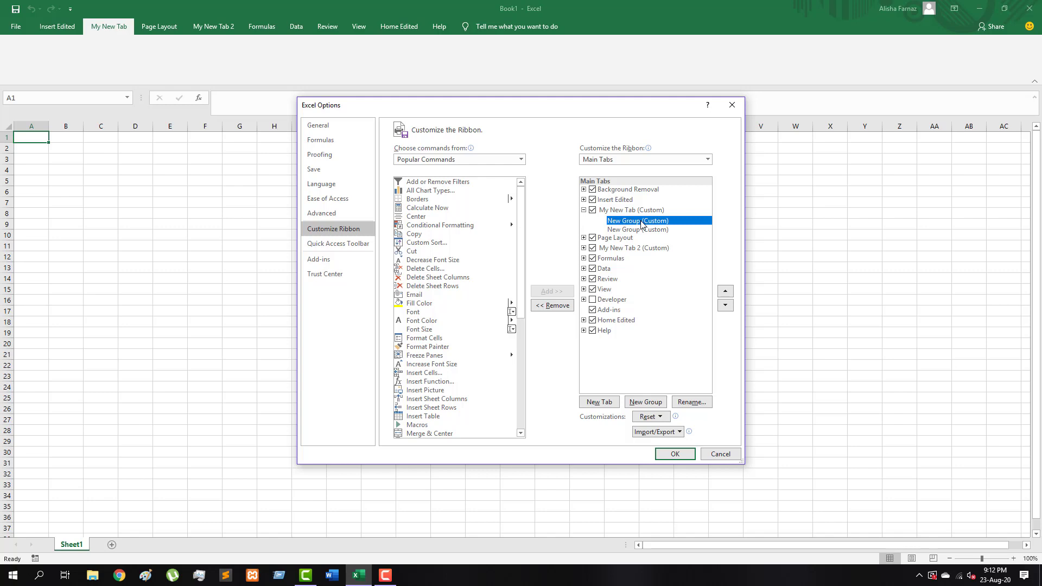
pyautogui.click(691, 402)
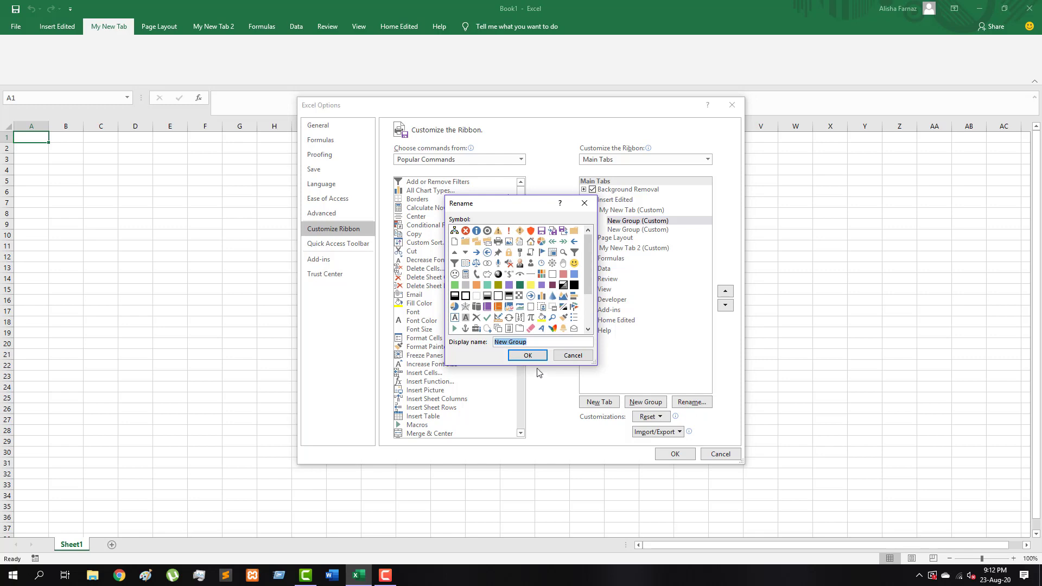
pyautogui.click(496, 342)
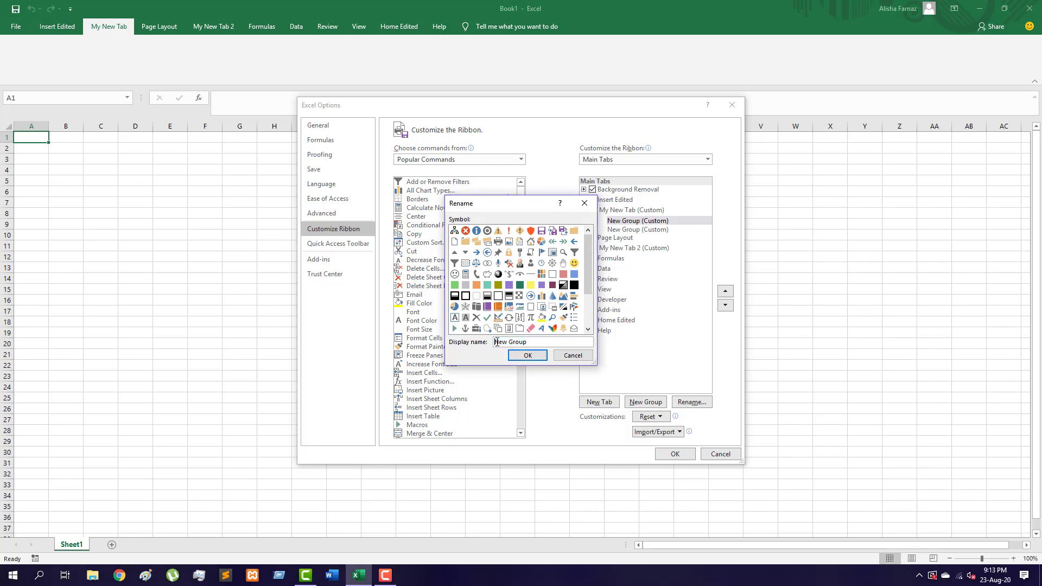
pyautogui.write('My')
pyautogui.click(526, 355)
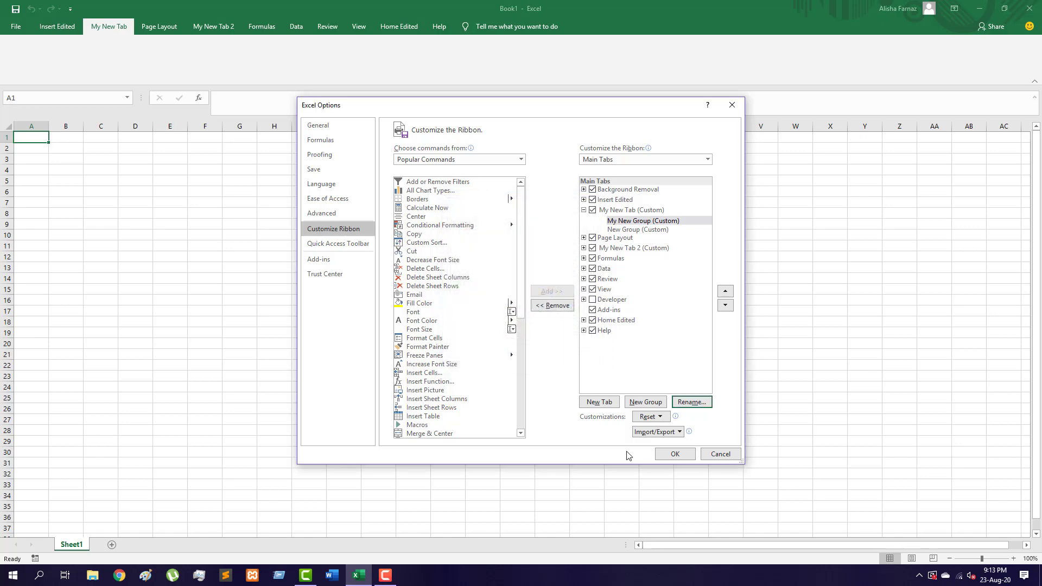
pyautogui.click(675, 455)
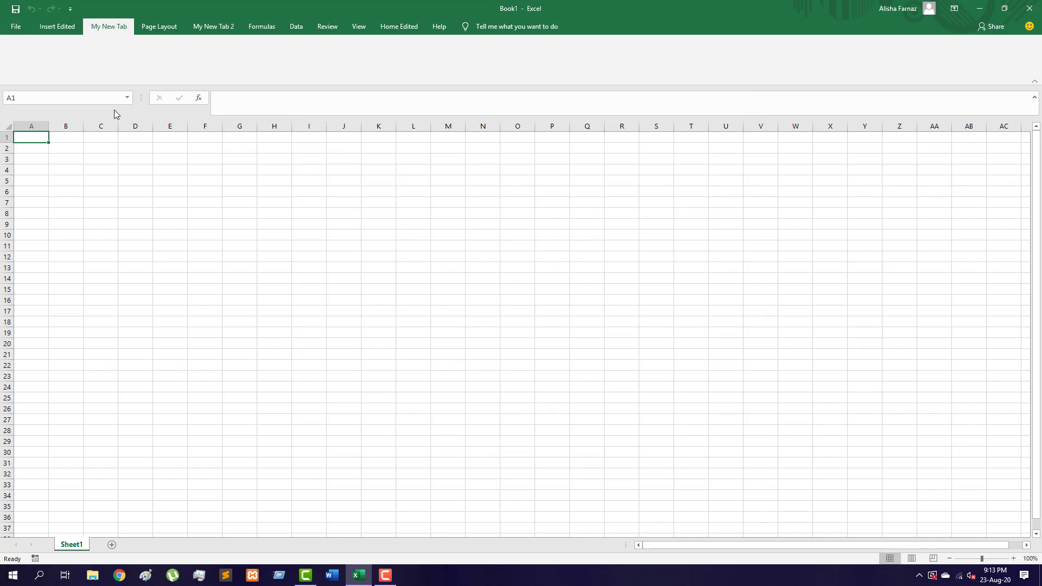
# - Rename the first custom group under My New Tab 2 as "New Group 2", give it the warning triangle symbol, and apply the changes
pyautogui.rightClick(107, 36)
pyautogui.click(92, 49)
pyautogui.rightClick(92, 49)
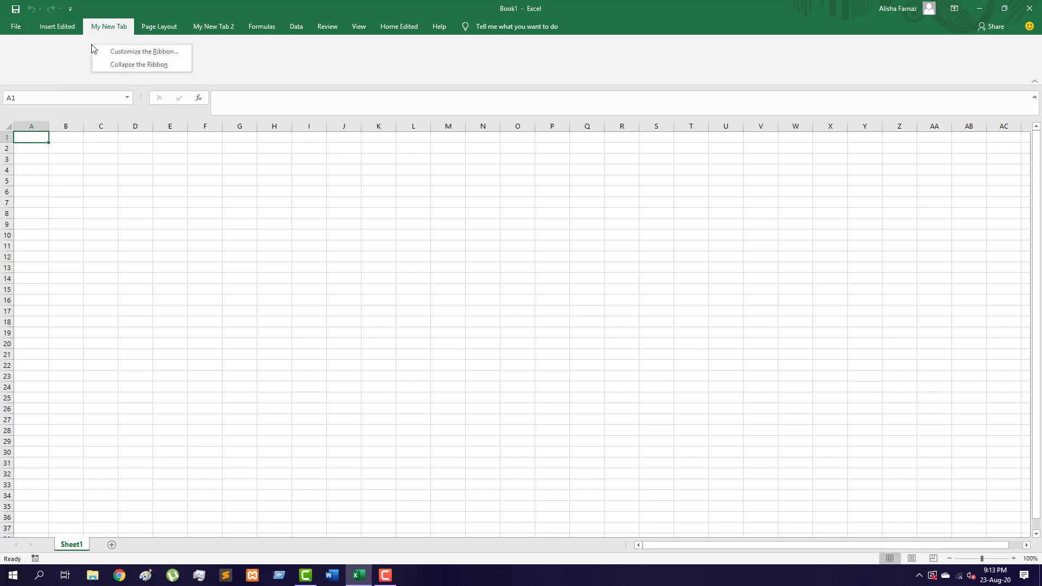
pyautogui.click(120, 52)
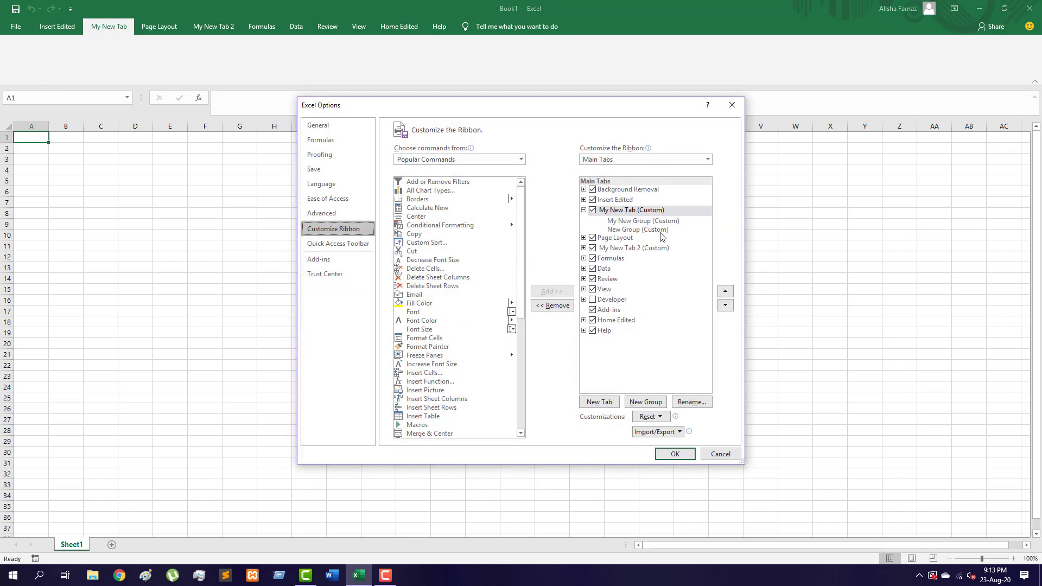
pyautogui.doubleClick(614, 250)
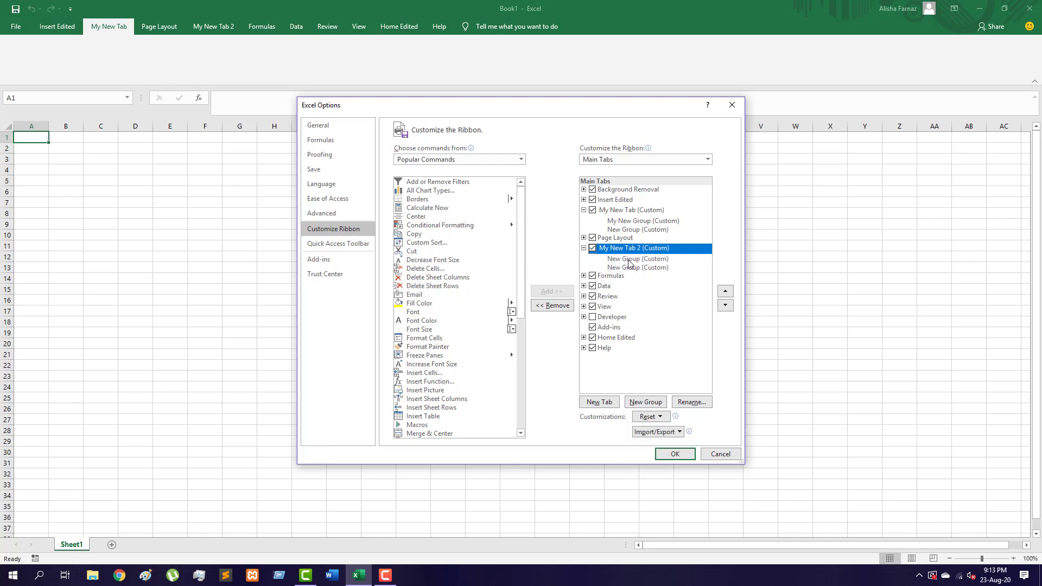
pyautogui.click(630, 260)
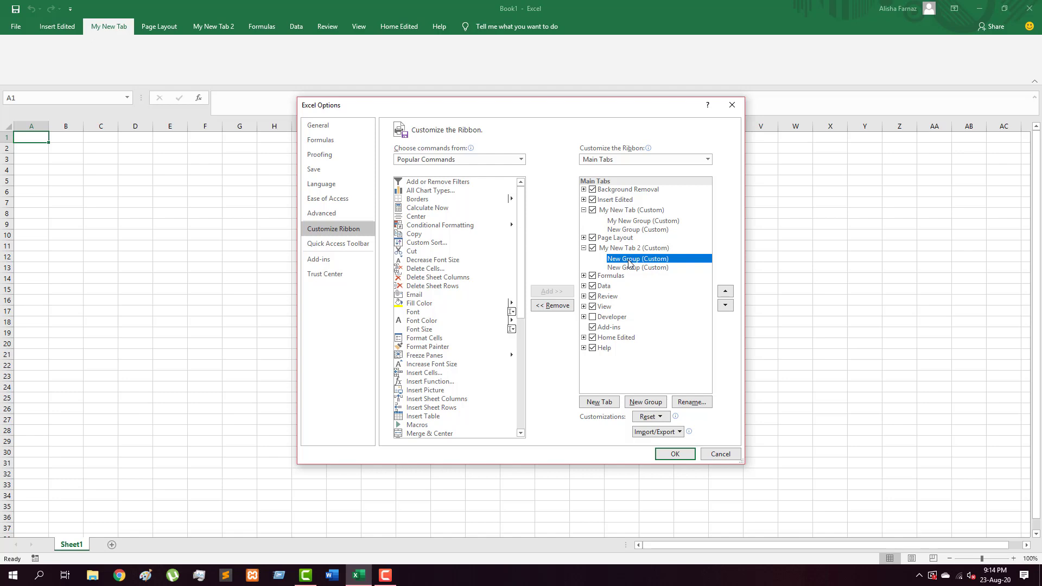
pyautogui.rightClick(629, 264)
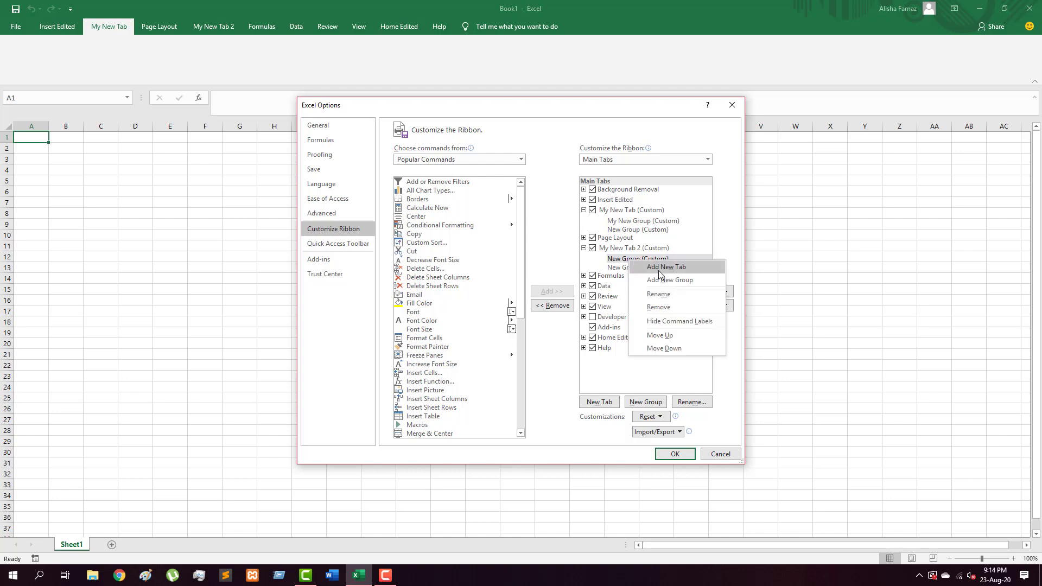
pyautogui.click(658, 294)
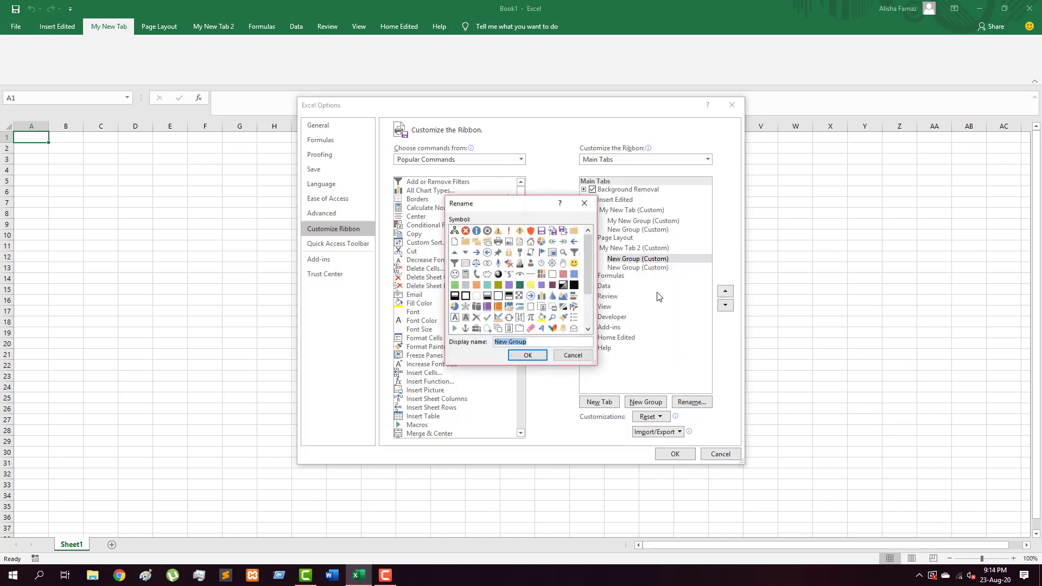
pyautogui.click(498, 231)
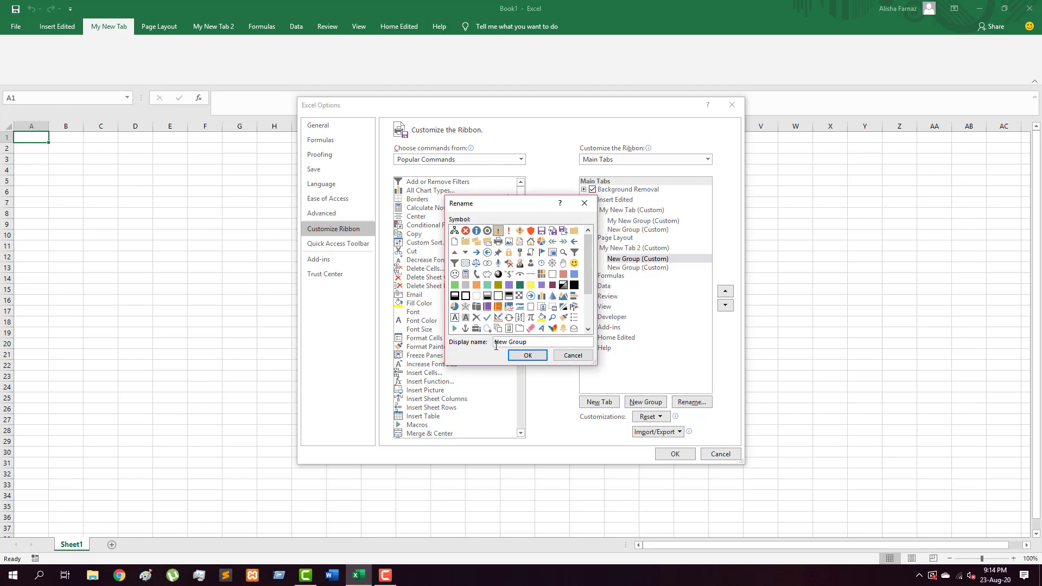
pyautogui.click(543, 344)
pyautogui.click(544, 344)
pyautogui.click(539, 357)
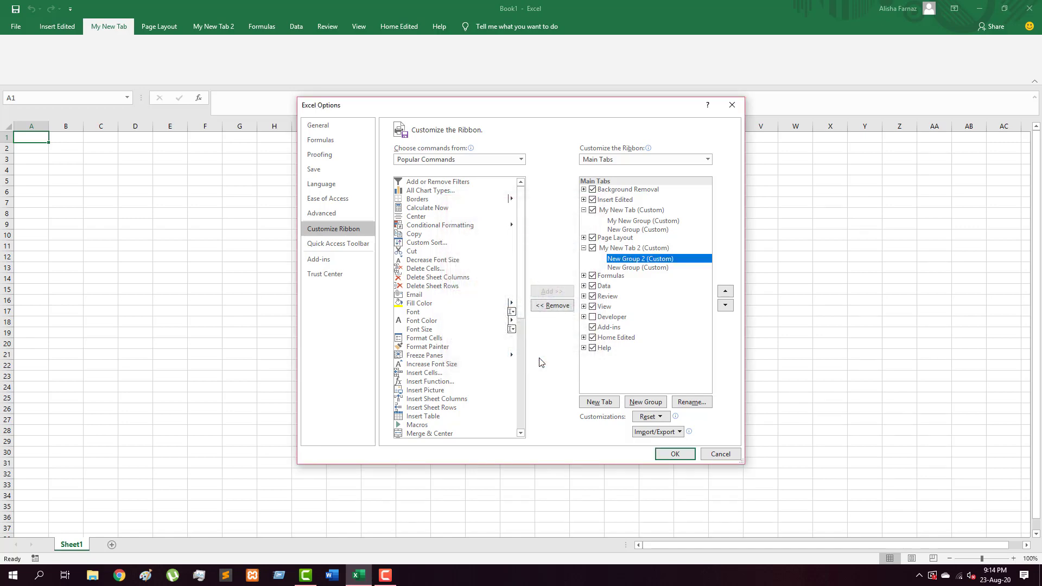
pyautogui.click(667, 455)
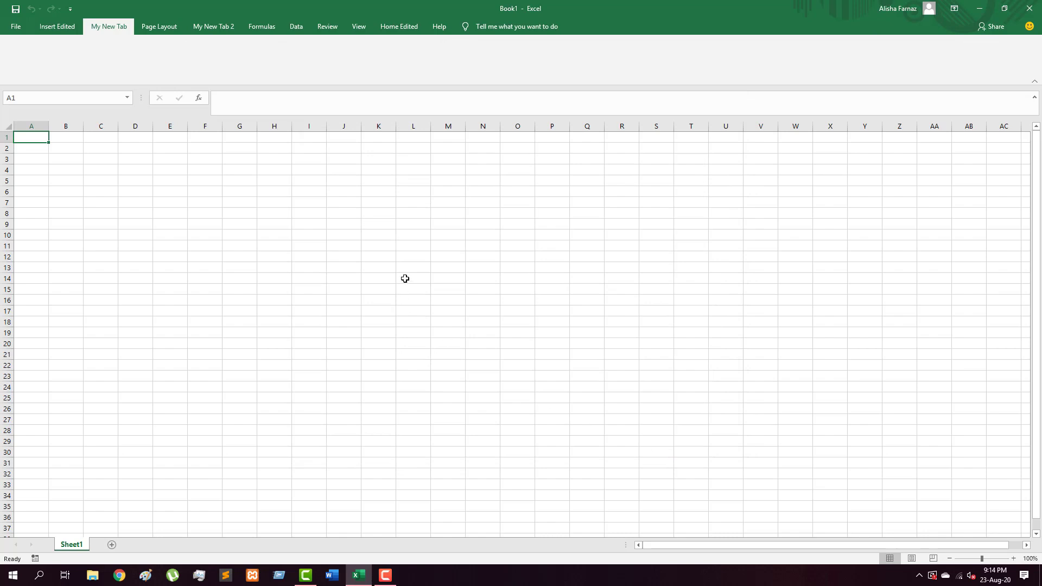
# - Add the Cut and Email commands to My New Group under My New Tab and apply the changes
pyautogui.rightClick(99, 32)
pyautogui.click(114, 35)
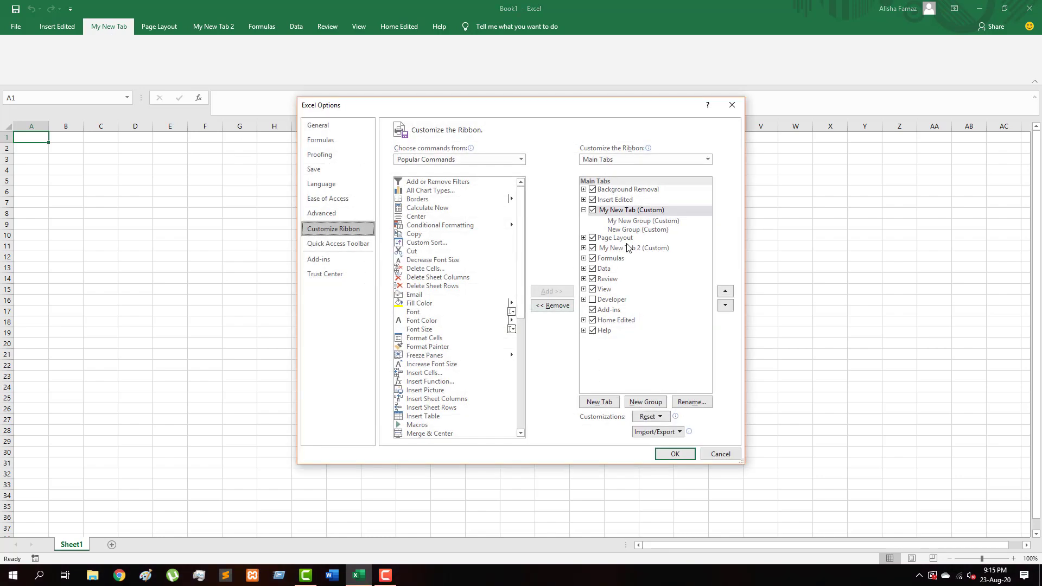
pyautogui.click(648, 222)
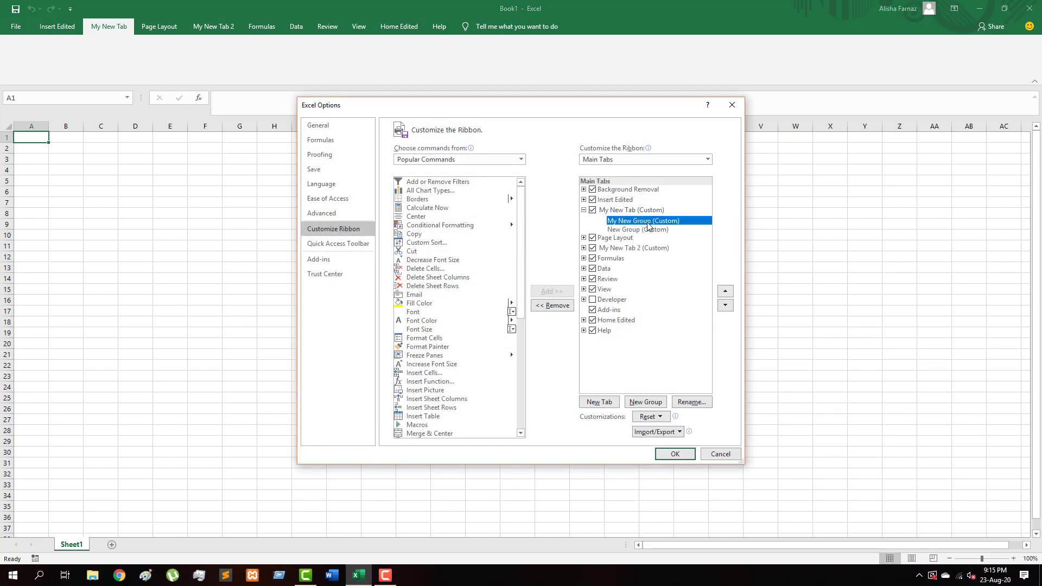
pyautogui.click(426, 252)
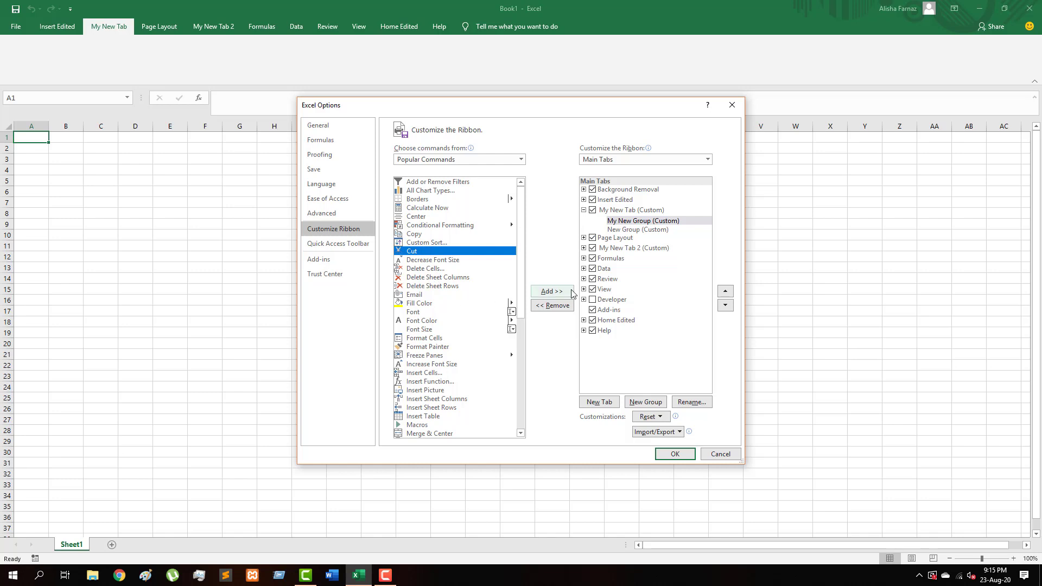
pyautogui.click(551, 292)
pyautogui.click(410, 295)
pyautogui.click(551, 291)
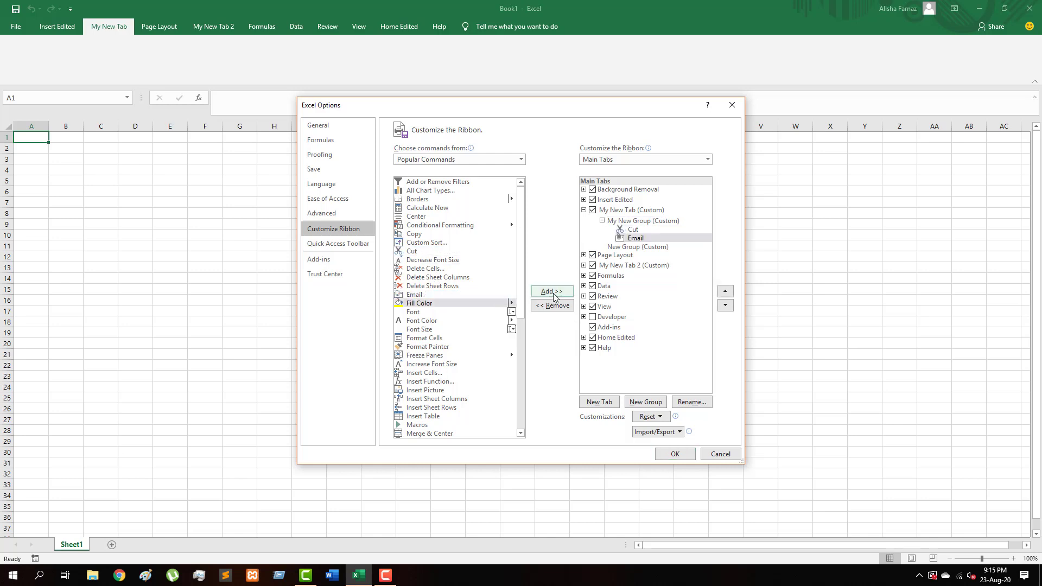
pyautogui.click(673, 454)
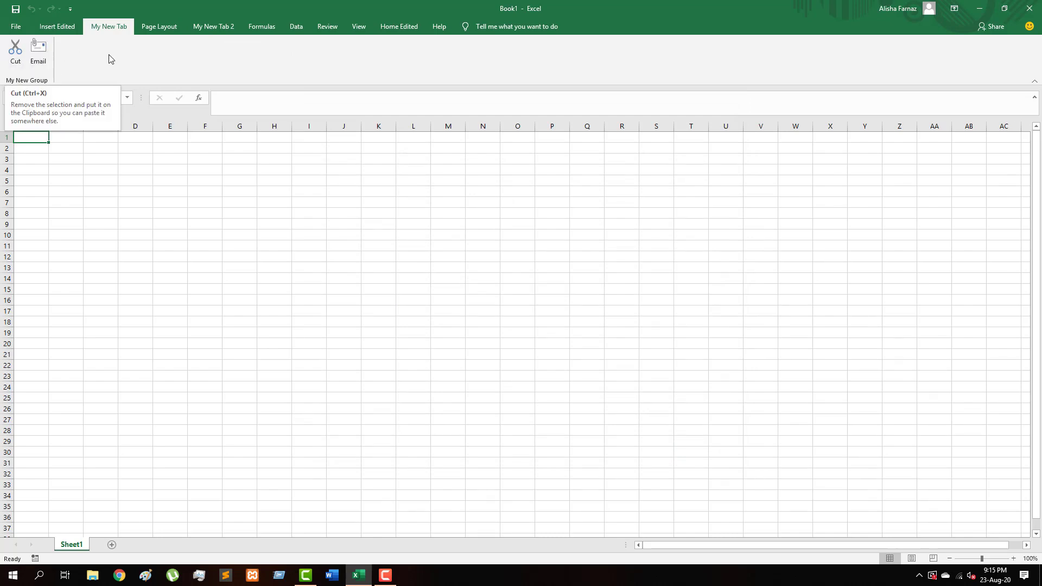
# - Add a new custom group to the Insert Edited tab in the ribbon customization options
pyautogui.click(71, 31)
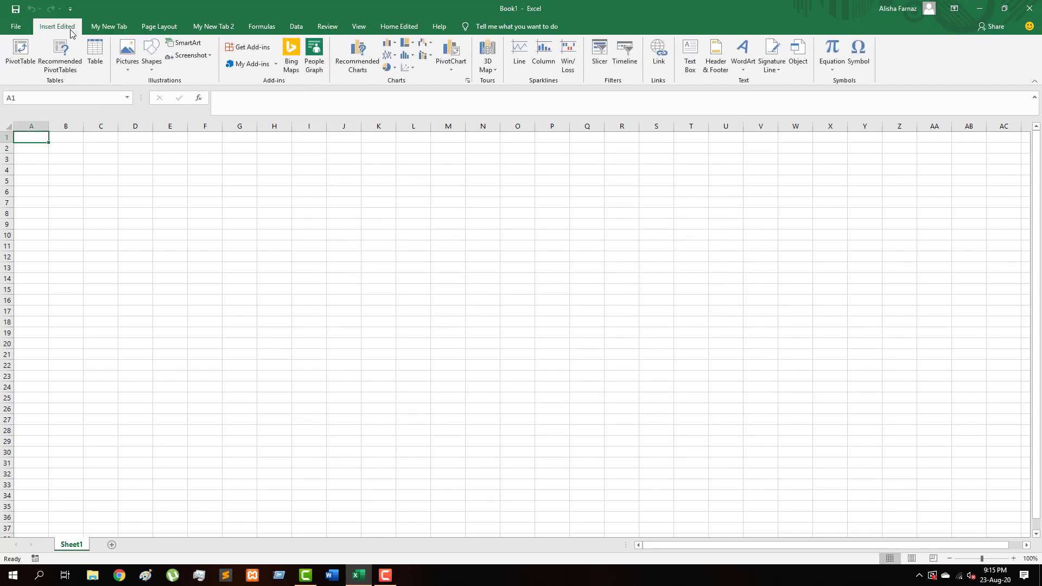
pyautogui.rightClick(101, 85)
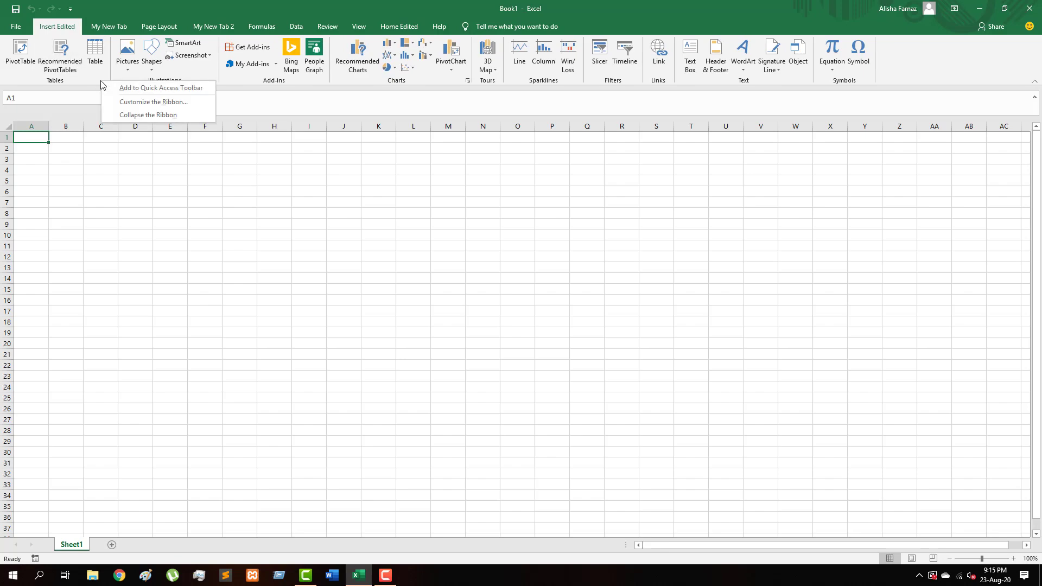
pyautogui.click(123, 103)
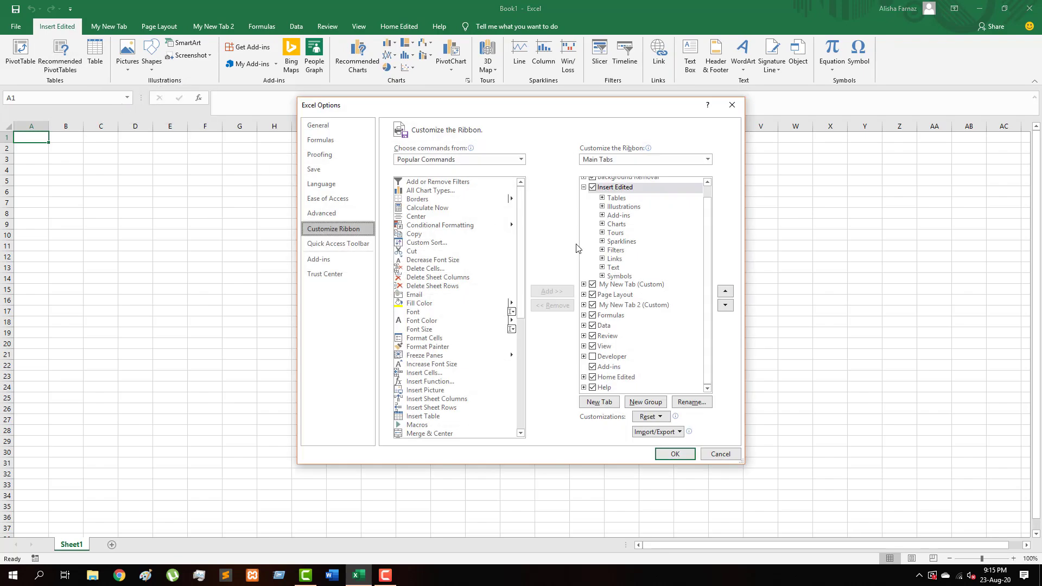
pyautogui.rightClick(624, 193)
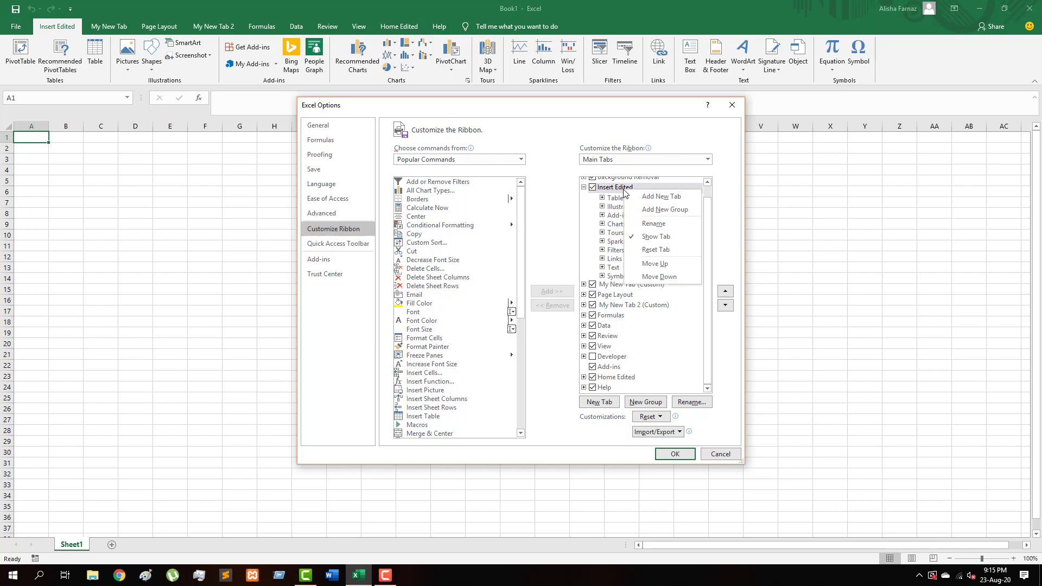
pyautogui.click(648, 209)
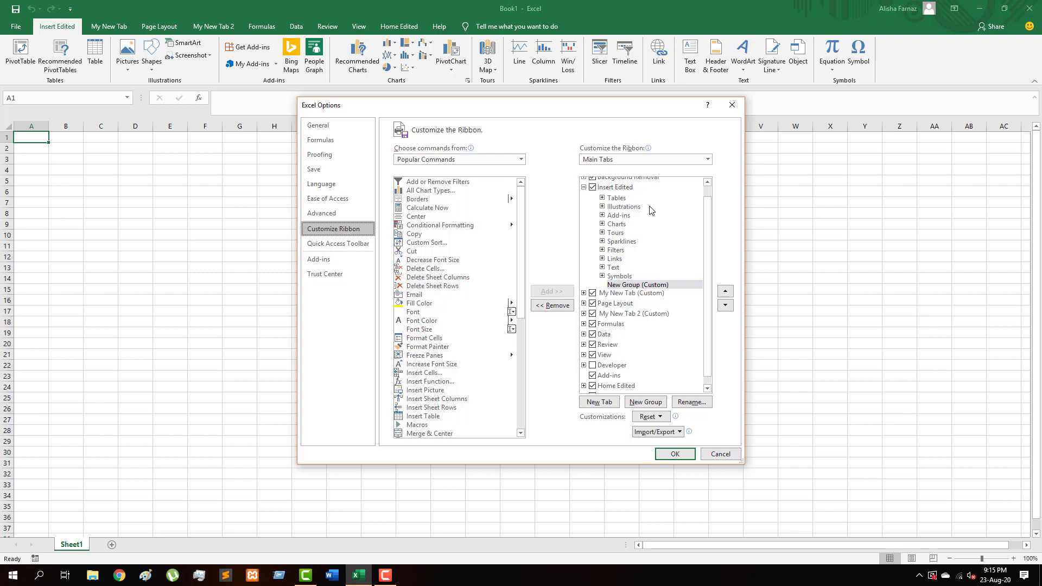
# - Add the Cut and Font Color commands to the new custom group under Insert Edited and apply the changes
pyautogui.click(648, 286)
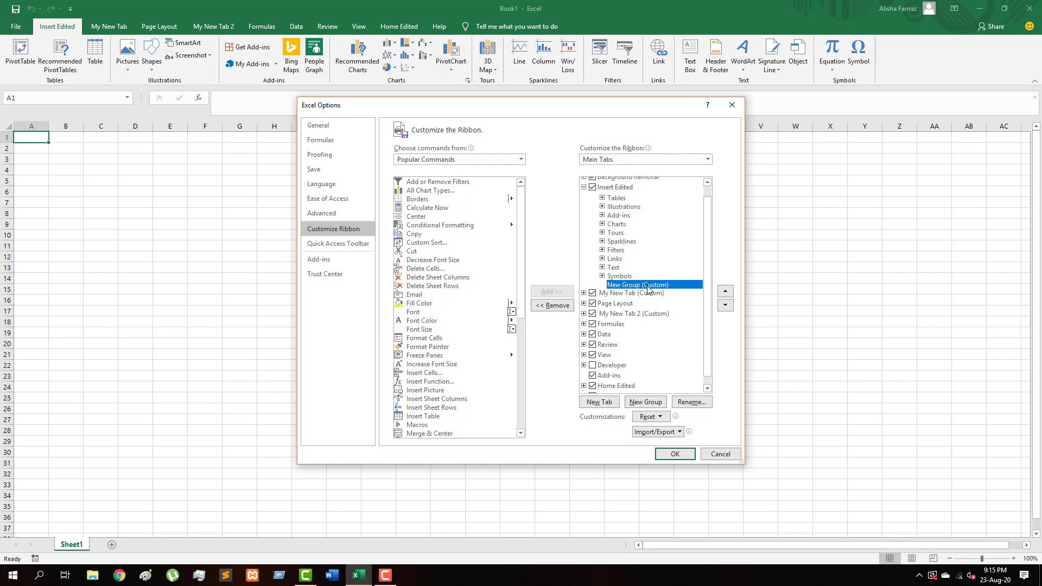
pyautogui.click(414, 252)
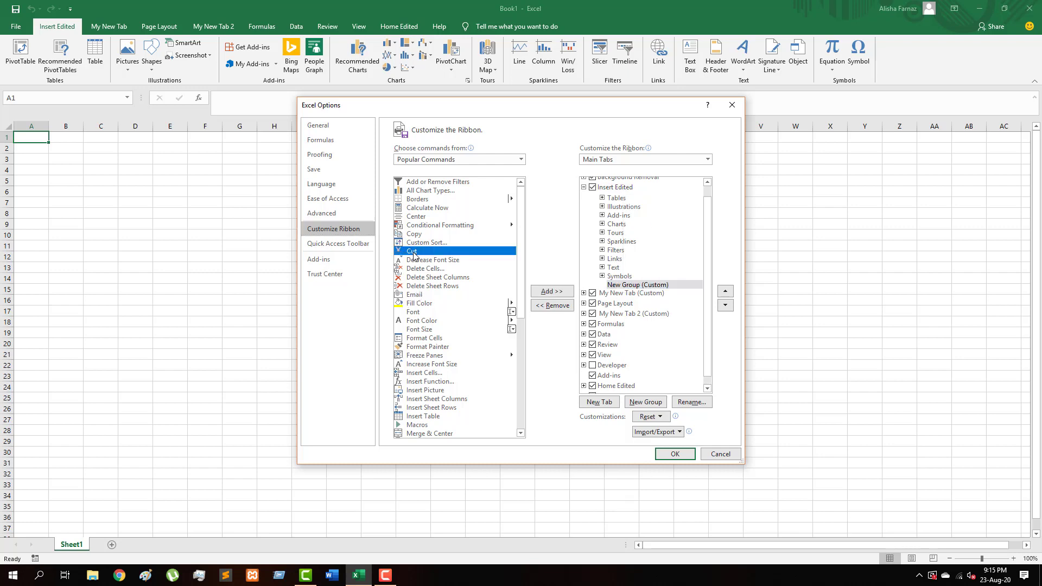
pyautogui.click(551, 291)
pyautogui.click(414, 321)
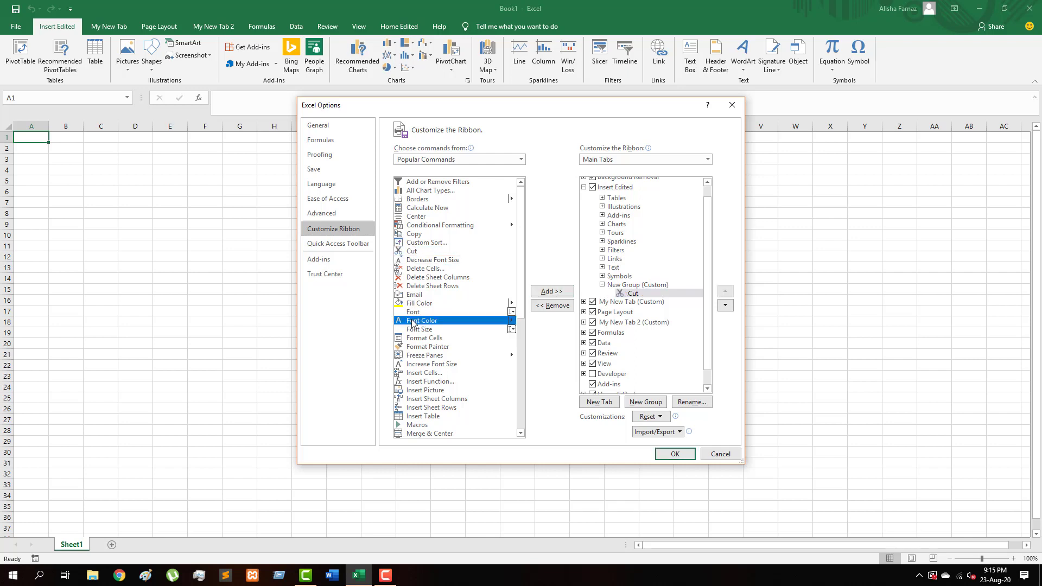
pyautogui.click(552, 292)
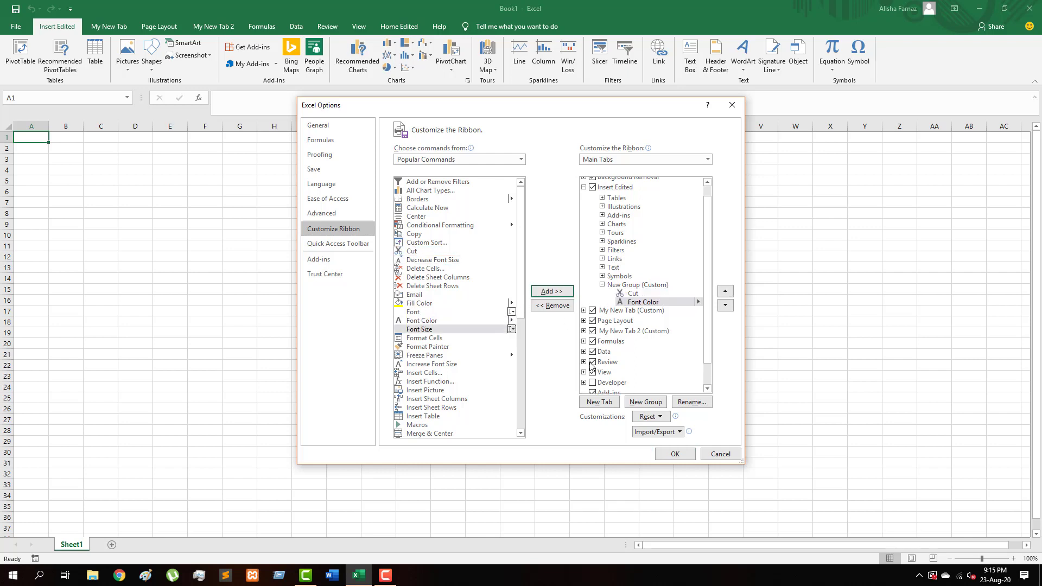
pyautogui.click(675, 454)
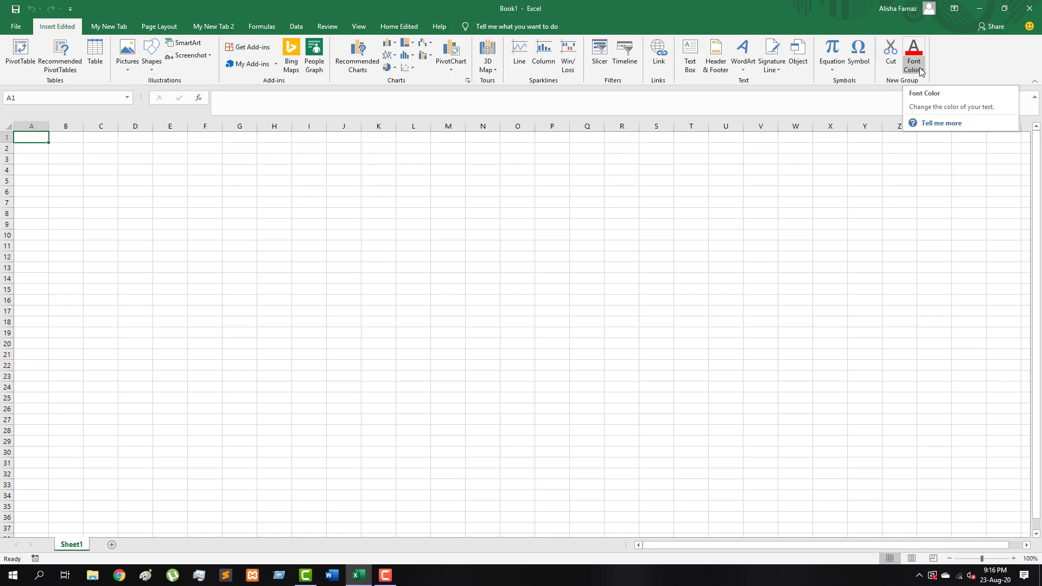
pyautogui.click(102, 27)
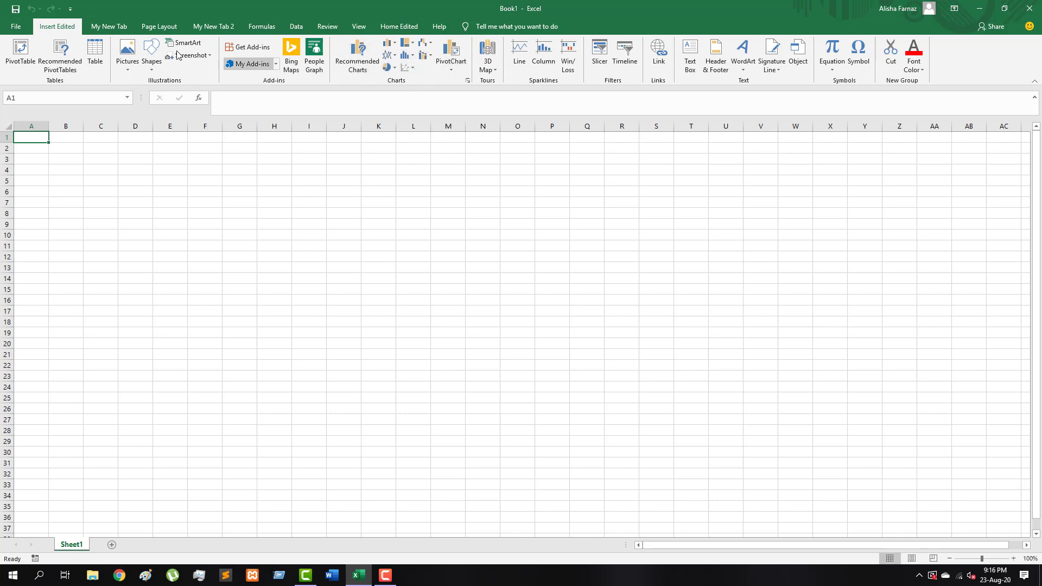
# - Reopen the ribbon customization options and remove the Charts group from the Insert Edited tab
pyautogui.rightClick(432, 78)
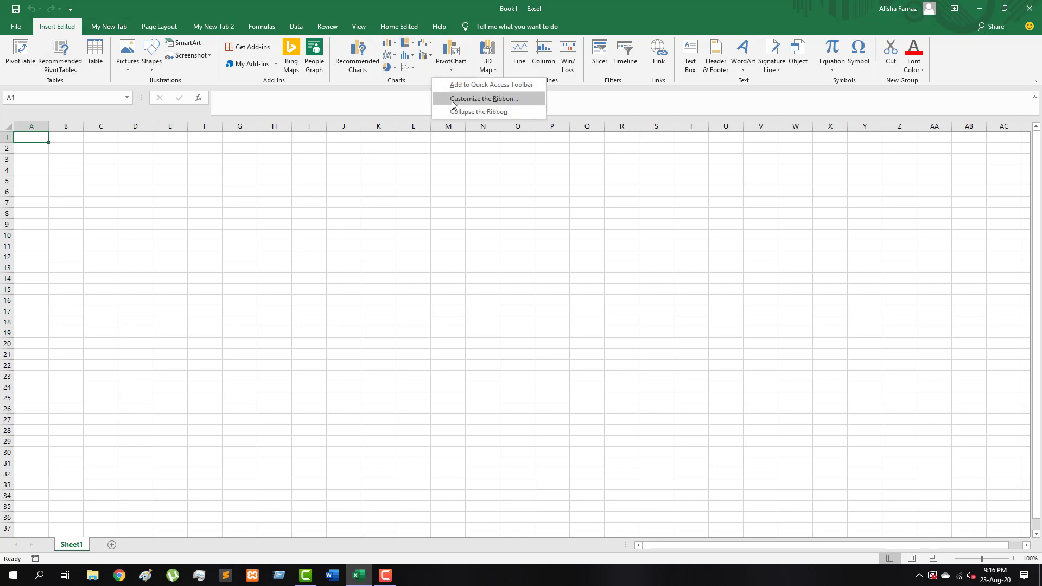
pyautogui.click(489, 99)
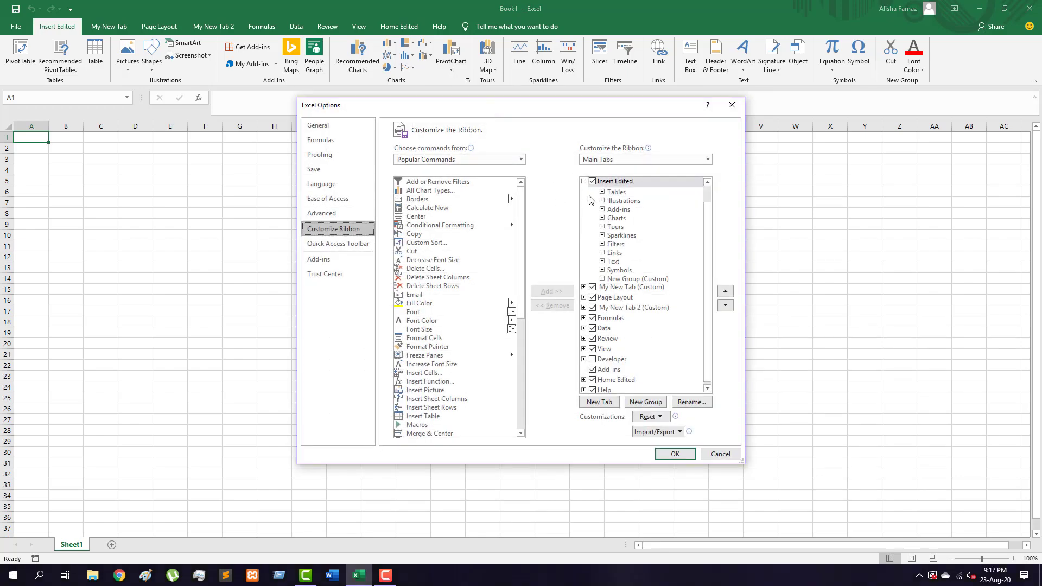
pyautogui.click(613, 183)
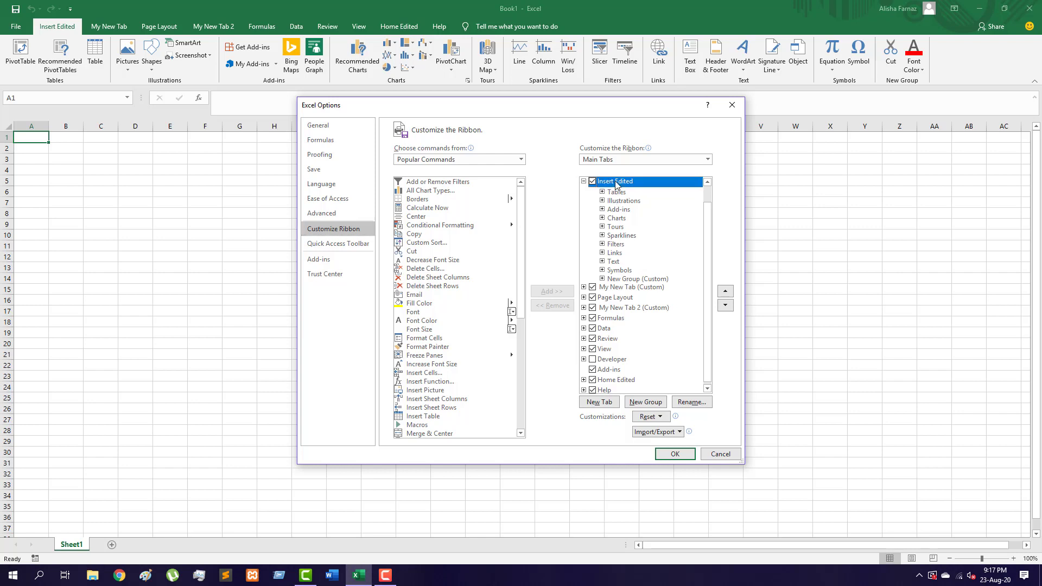
pyautogui.click(617, 218)
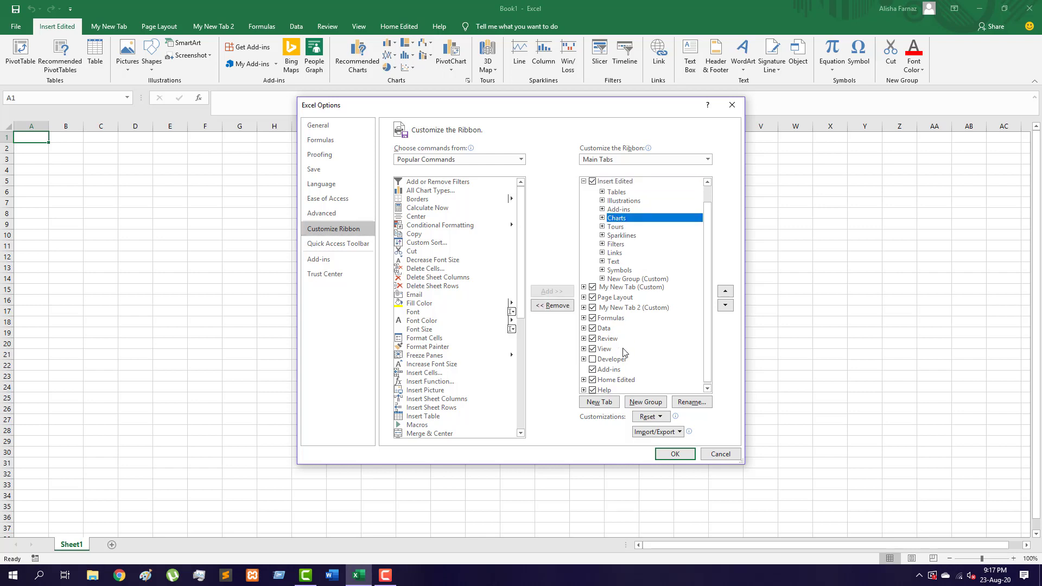
pyautogui.click(560, 307)
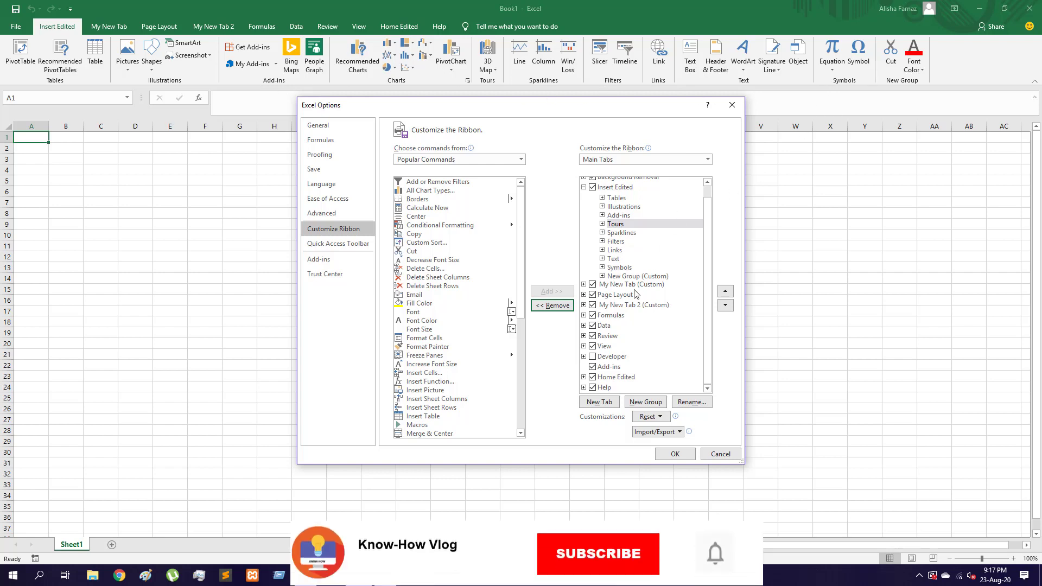
# - Remove the Symbols group from the Insert Edited tab and apply the ribbon changes
pyautogui.click(617, 268)
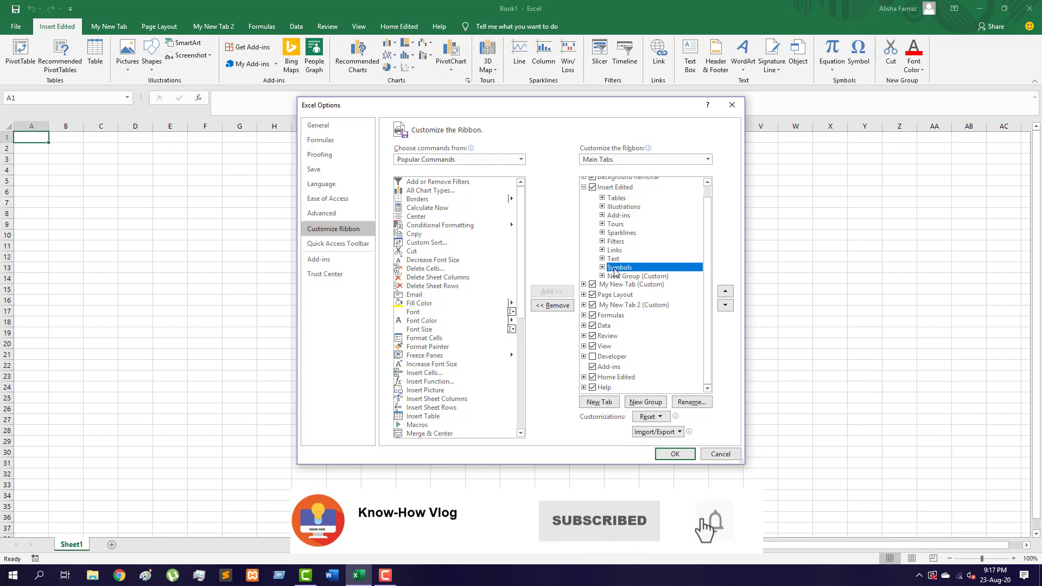
pyautogui.rightClick(616, 272)
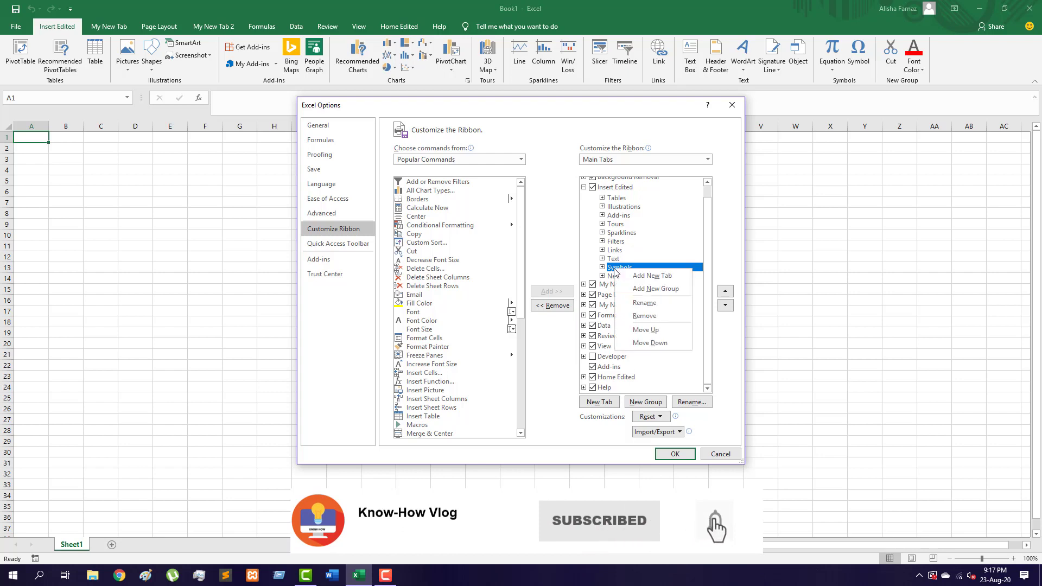
pyautogui.click(645, 317)
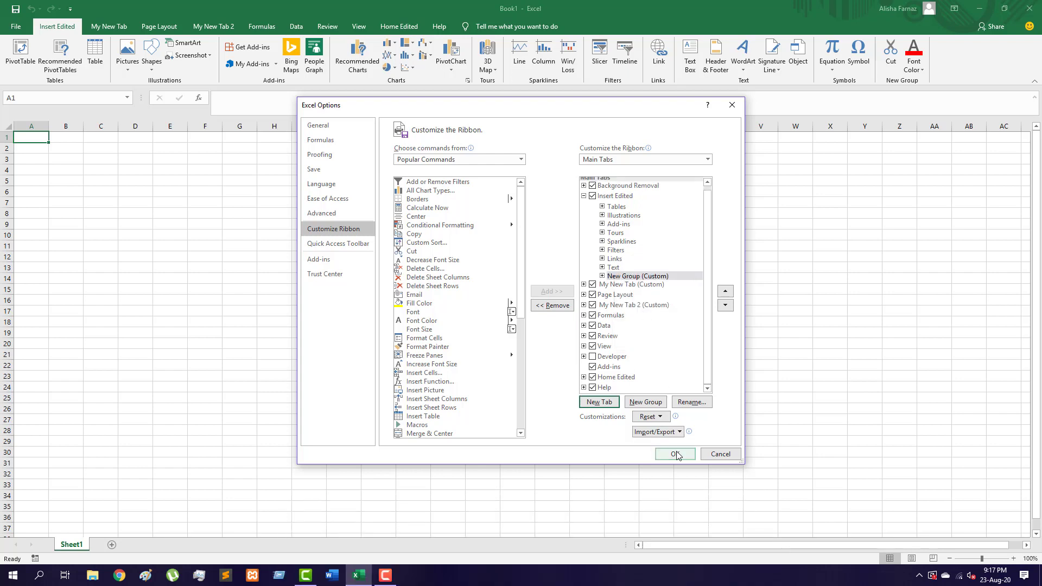
pyautogui.click(675, 454)
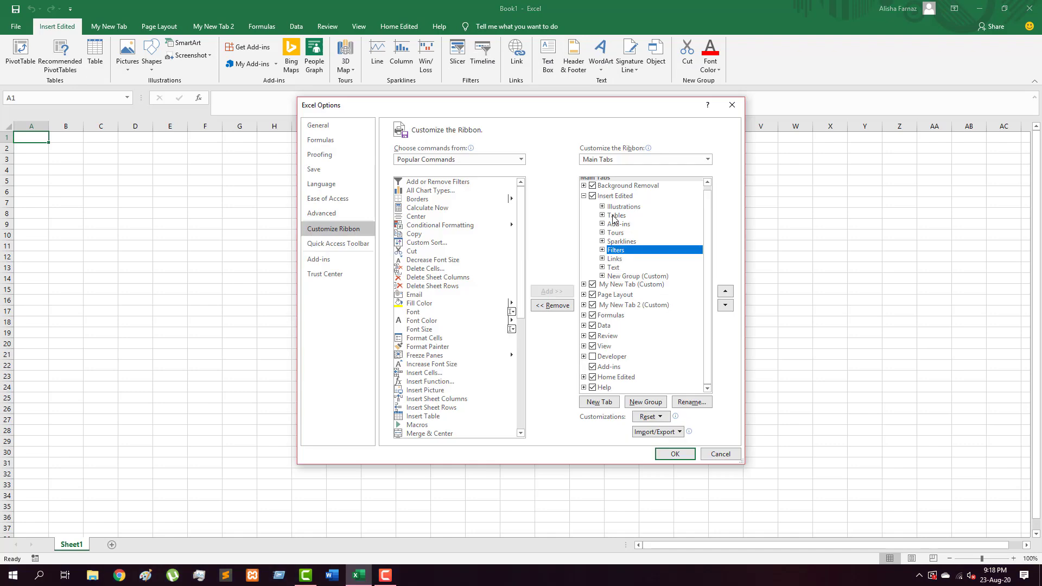
# - Move the Tables group above Illustrations and back below it under Insert Edited
pyautogui.click(614, 216)
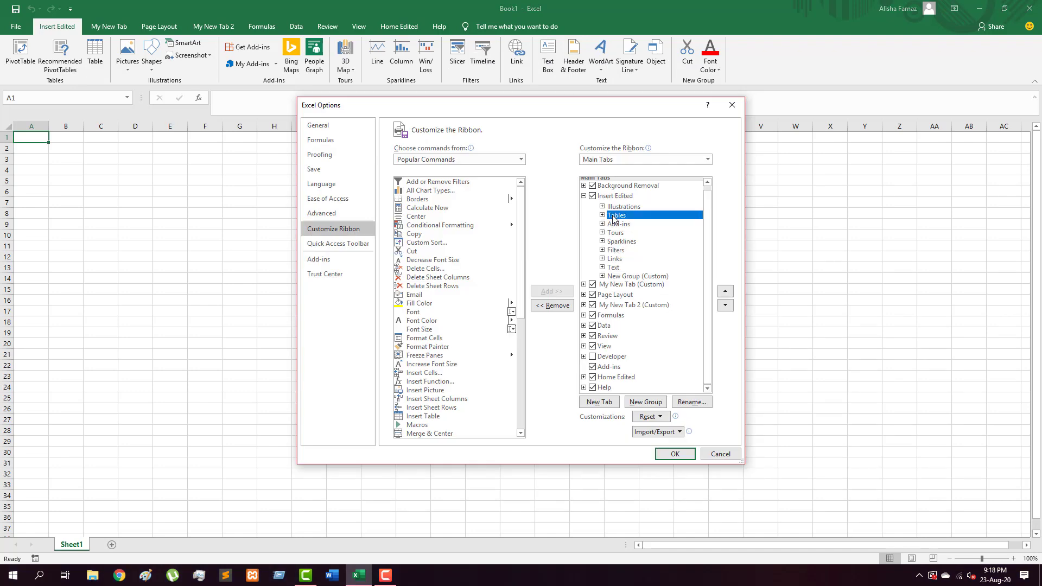
pyautogui.click(725, 293)
pyautogui.click(726, 306)
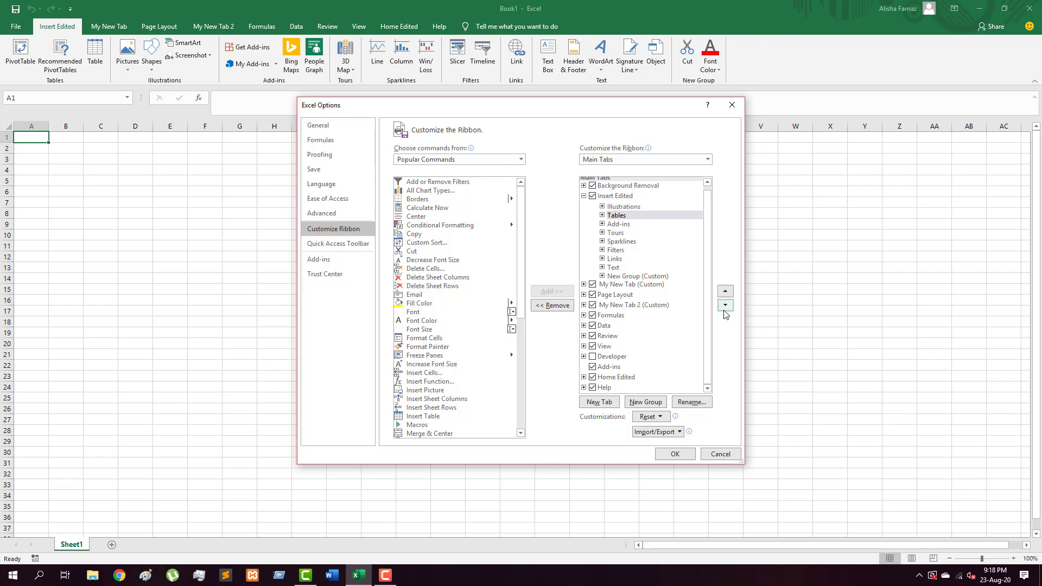
pyautogui.click(725, 294)
pyautogui.click(727, 306)
# - Inspect the commands in the Illustrations group and remove the Cut command from New Group under Insert Edited
pyautogui.click(602, 207)
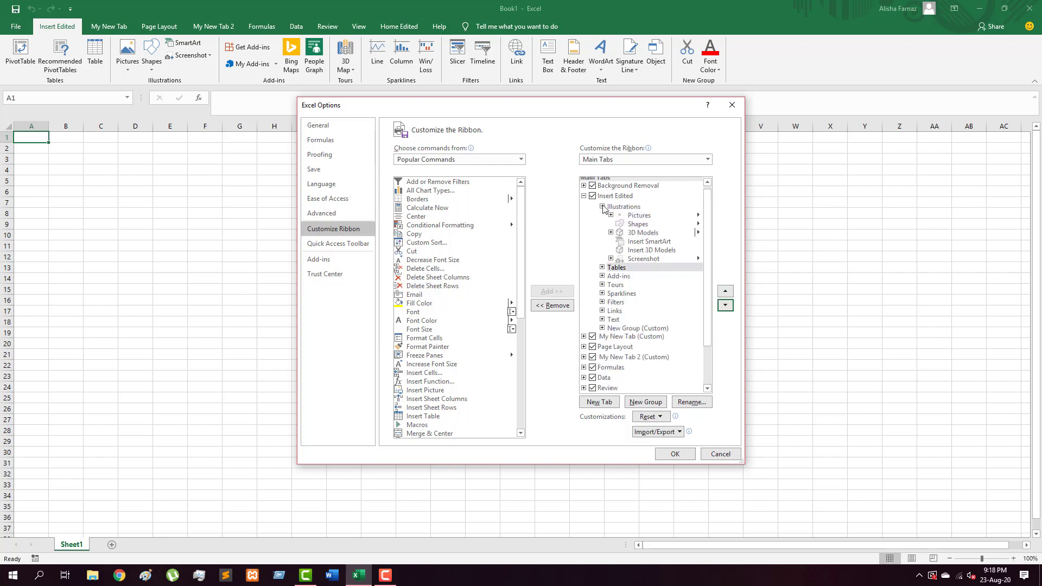
pyautogui.click(640, 215)
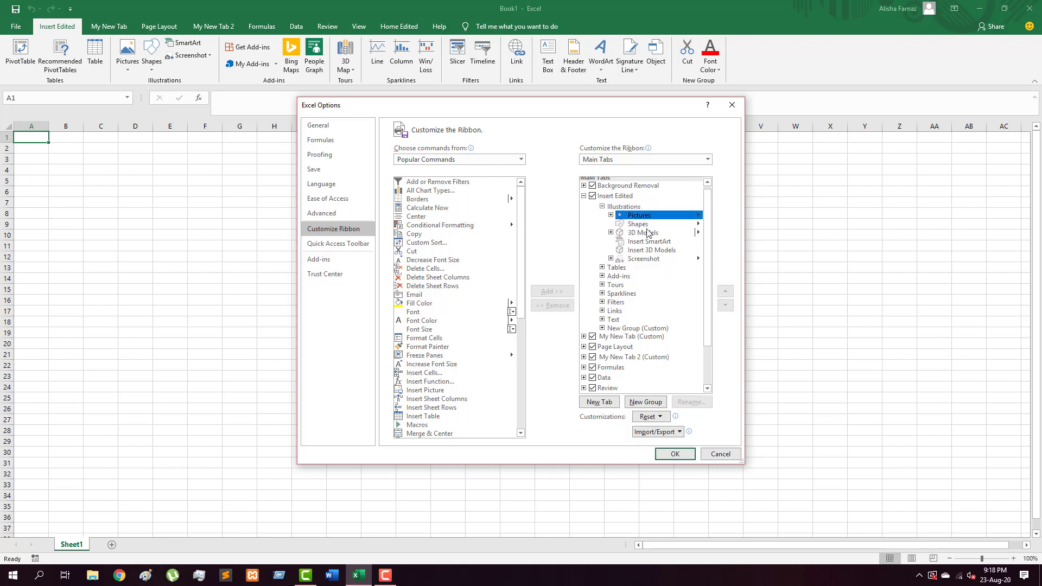
pyautogui.click(602, 207)
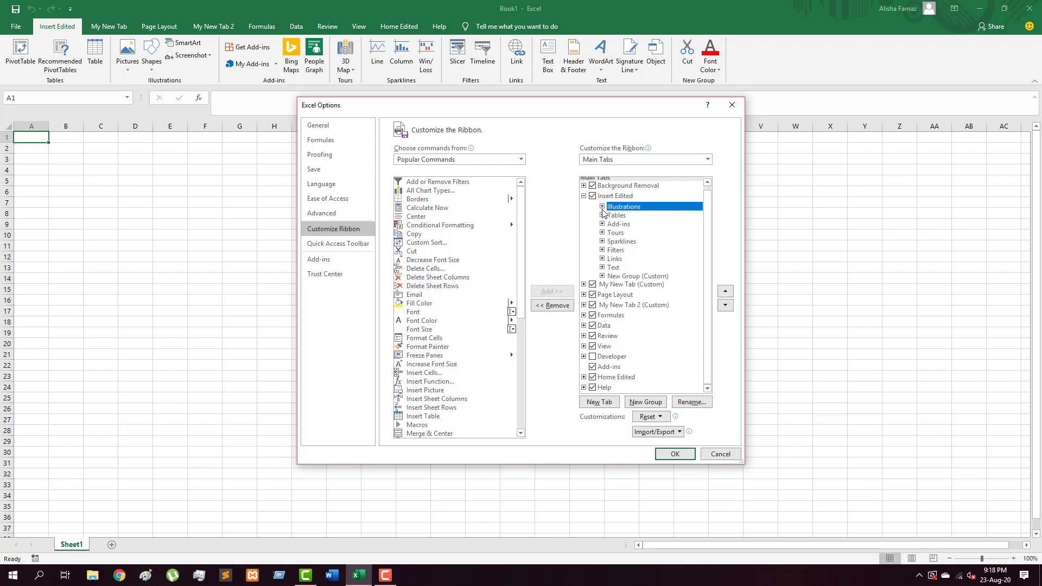
pyautogui.click(603, 277)
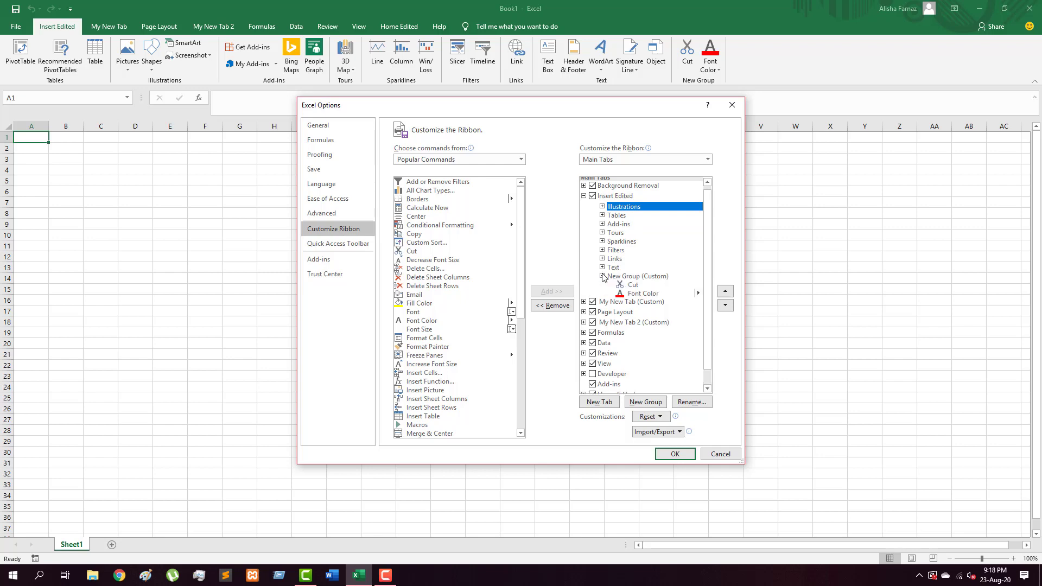
pyautogui.click(637, 290)
pyautogui.click(552, 305)
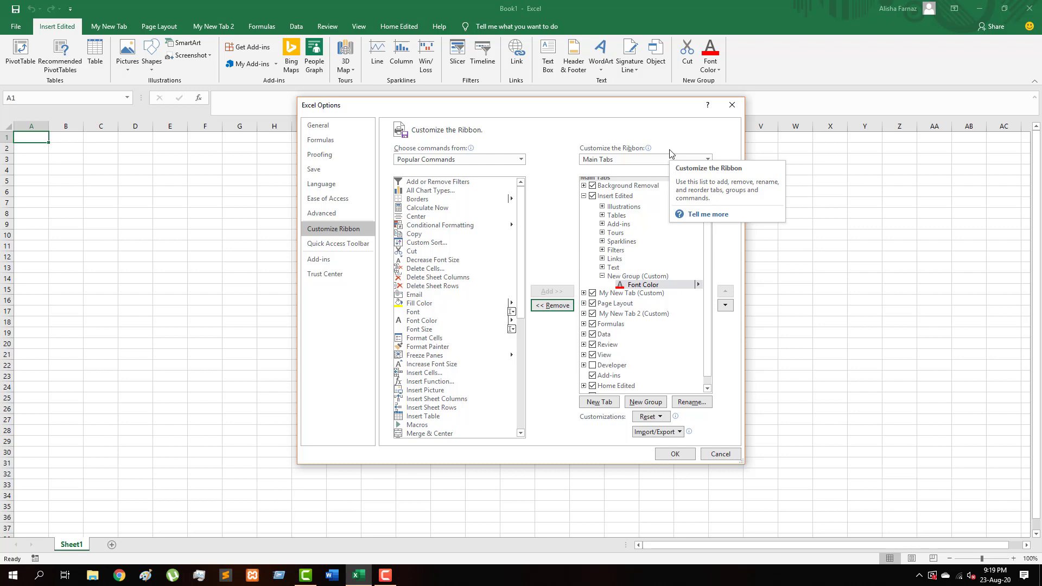
# - View the Tool Tabs and All Tabs lists in the ribbon customization, return to Tool Tabs, and close the options without saving
pyautogui.click(692, 160)
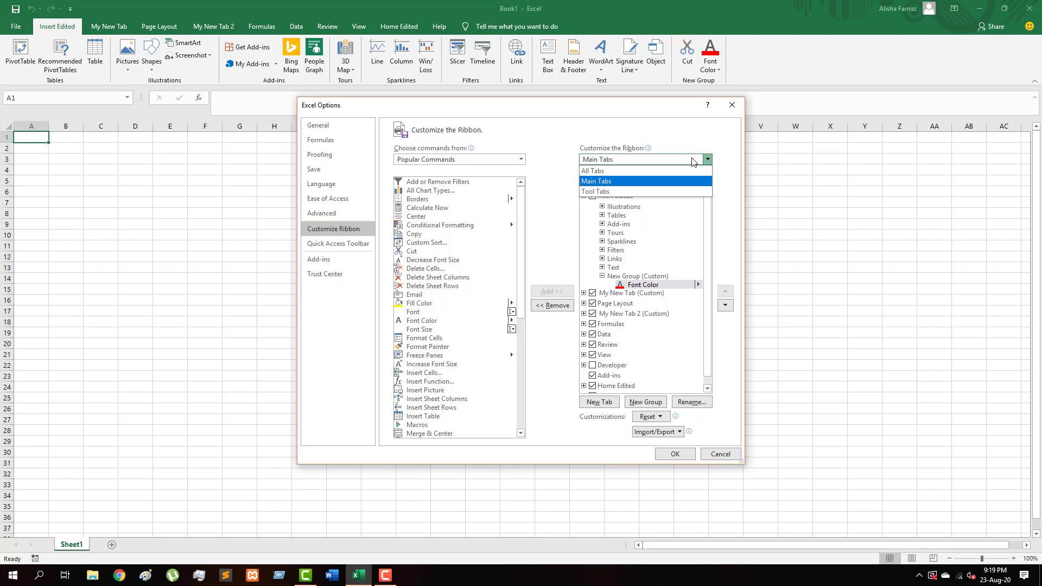
pyautogui.click(632, 191)
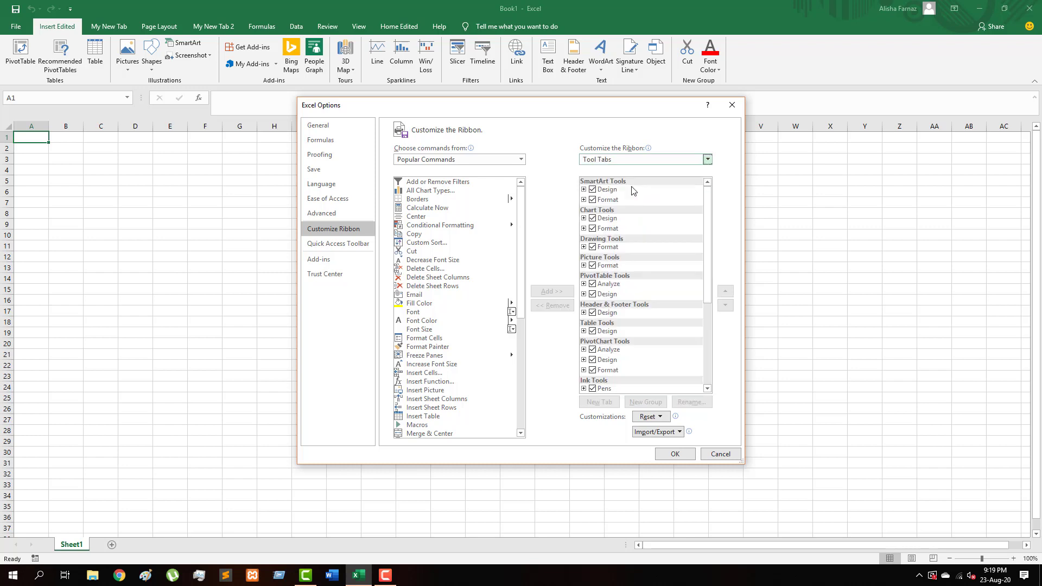
pyautogui.click(640, 159)
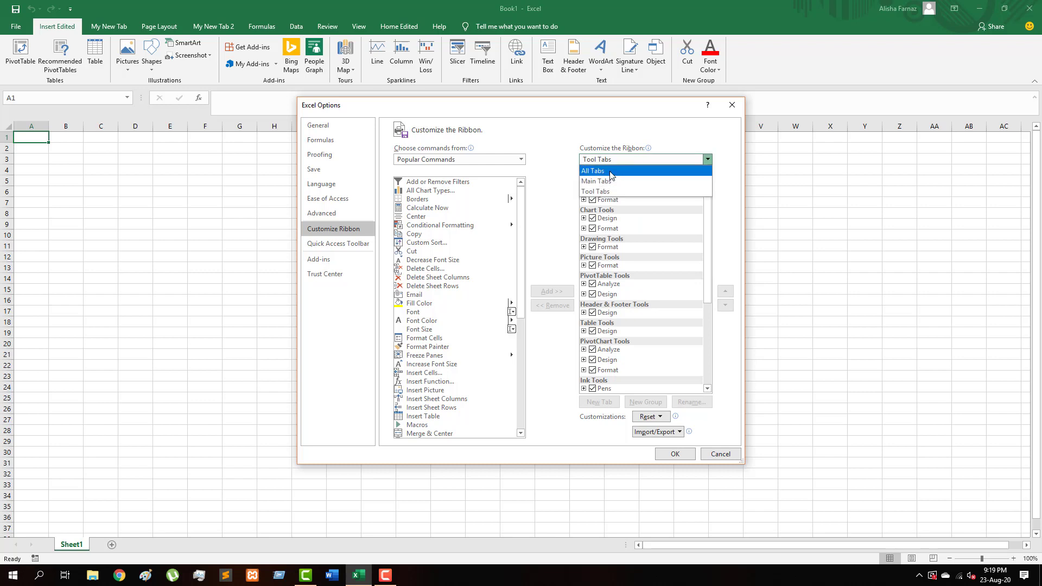
pyautogui.click(611, 171)
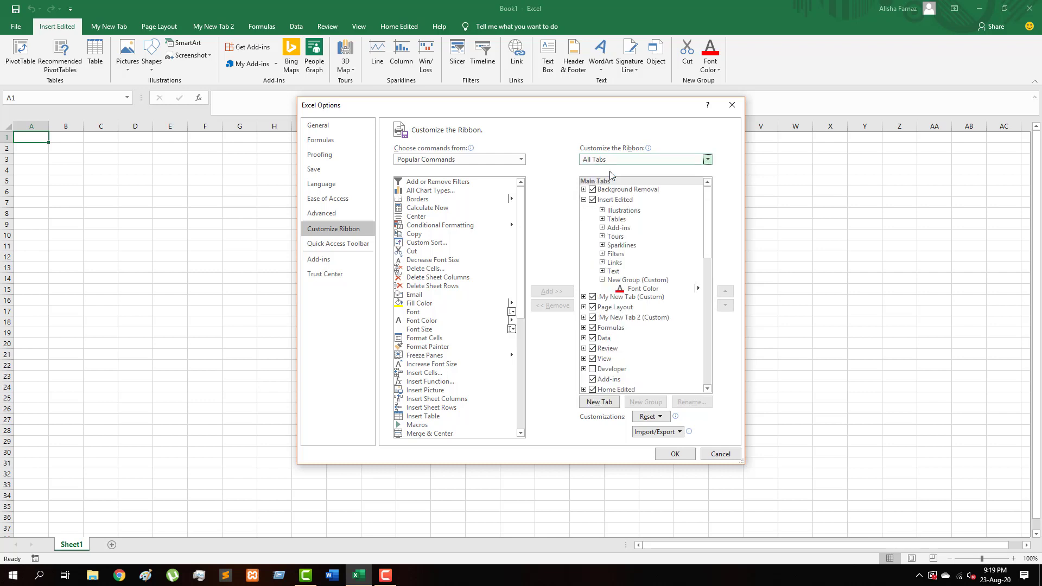
pyautogui.click(616, 159)
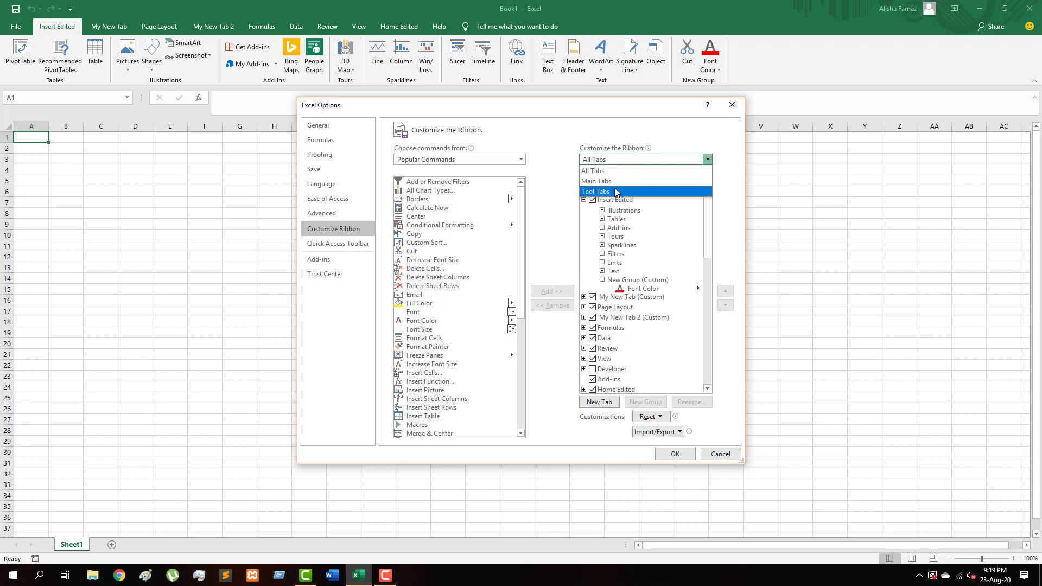
pyautogui.click(616, 193)
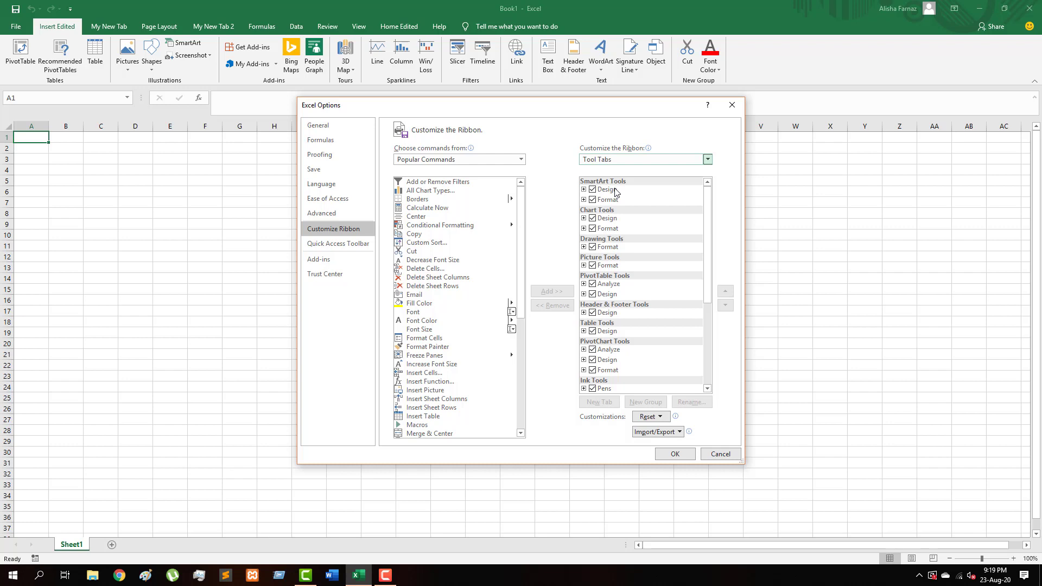
pyautogui.click(731, 106)
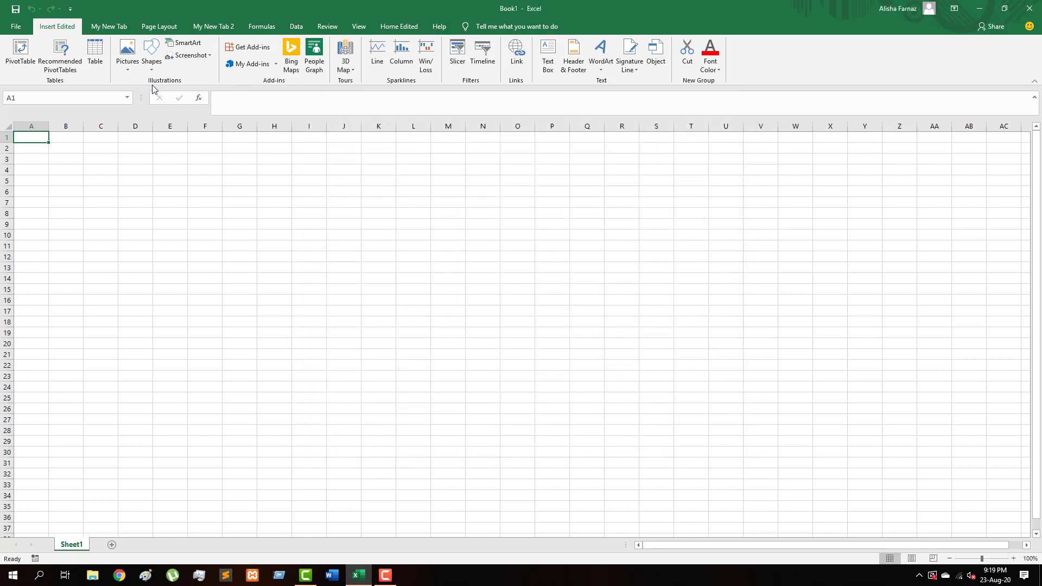
# - Draw a rectangle about 1.83" high and 3.74" wide on the sheet, view its Drawing Tools Format tab, and delete the shape
pyautogui.click(151, 64)
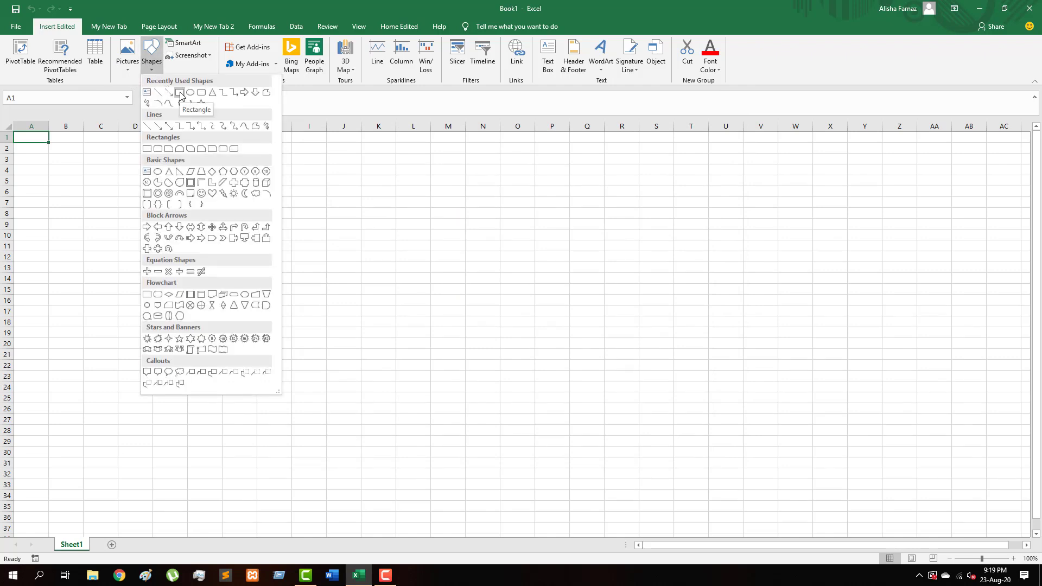
pyautogui.click(180, 93)
pyautogui.moveTo(281, 202); pyautogui.dragTo(476, 296)
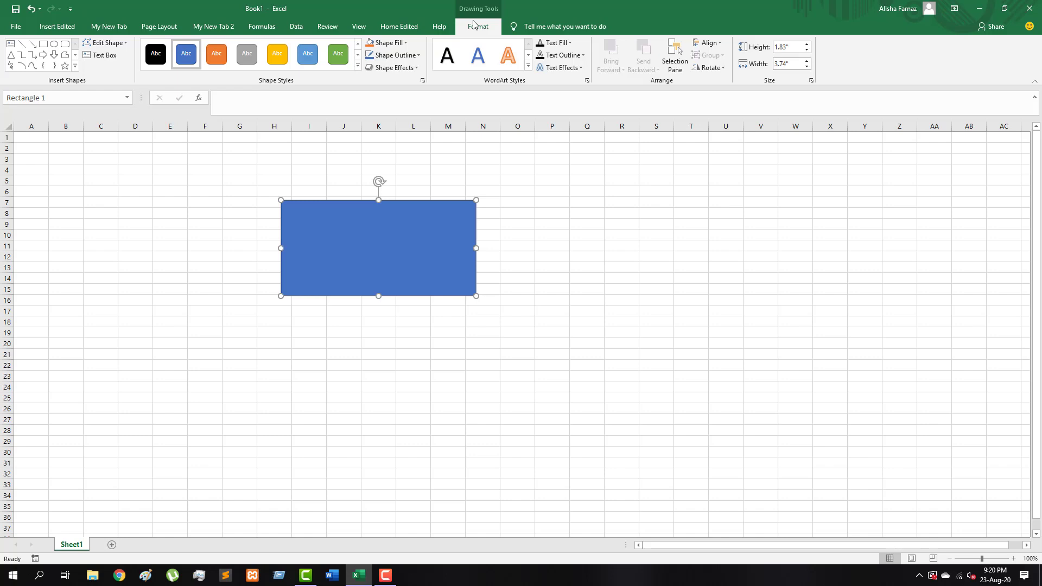
pyautogui.press('Delete')
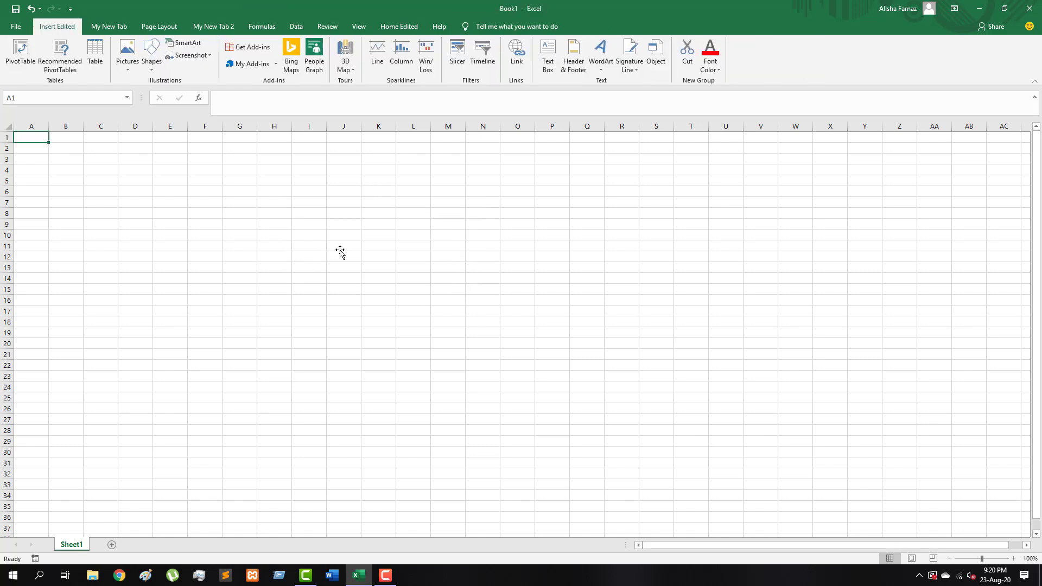
# - Open the ribbon customization options, start resetting all customizations, and back out of the confirmation
pyautogui.rightClick(205, 73)
pyautogui.click(224, 96)
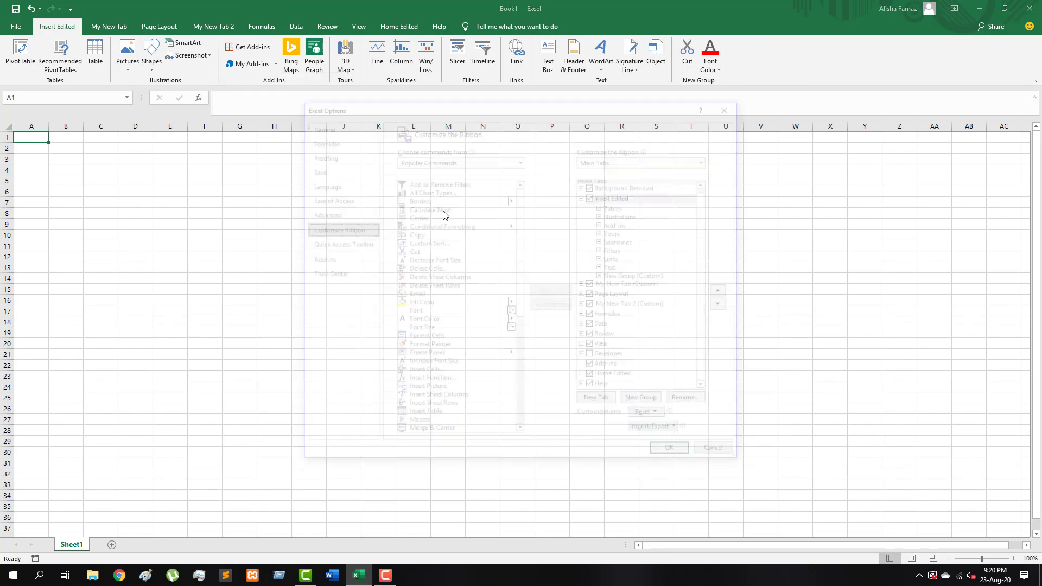
pyautogui.click(652, 419)
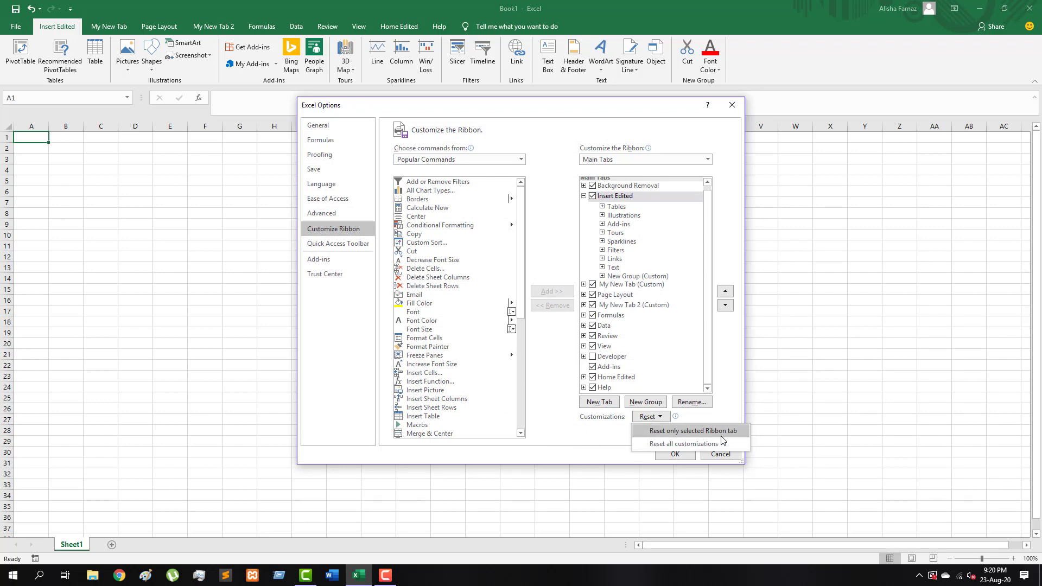
pyautogui.click(680, 444)
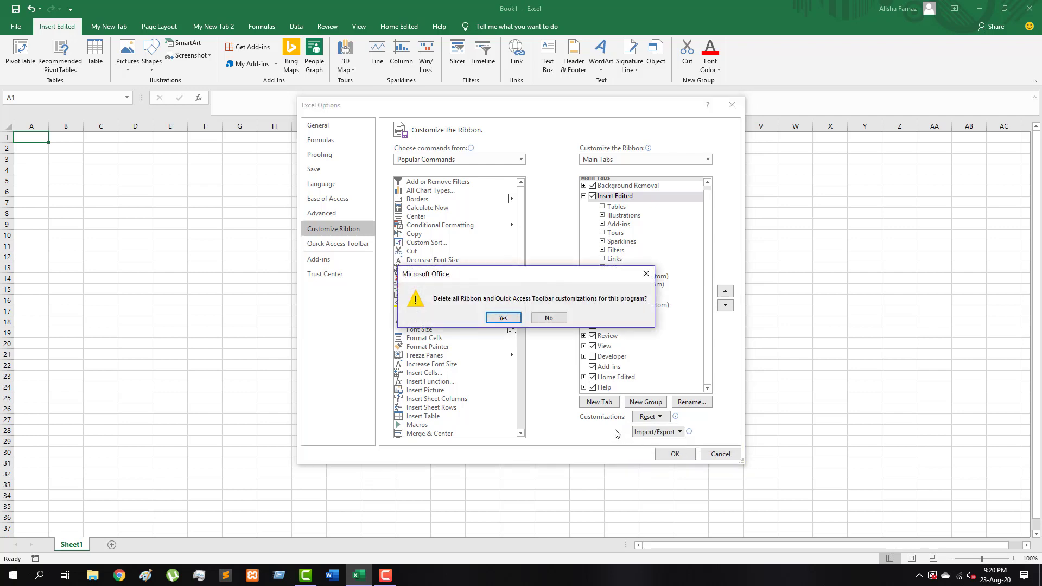
pyautogui.click(647, 274)
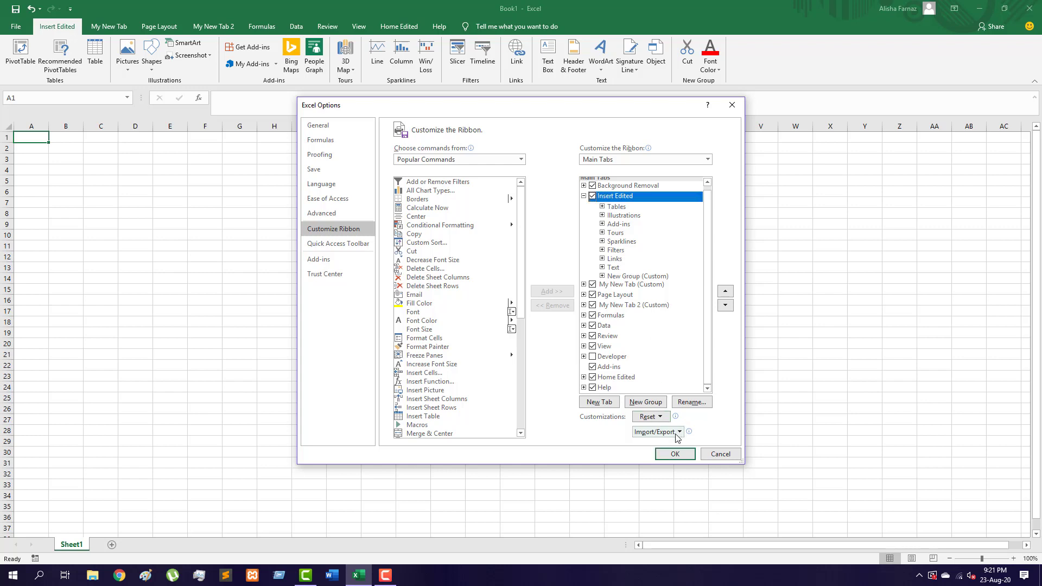
# - Reset only the selected Insert Edited ribbon tab to its defaults
pyautogui.click(666, 417)
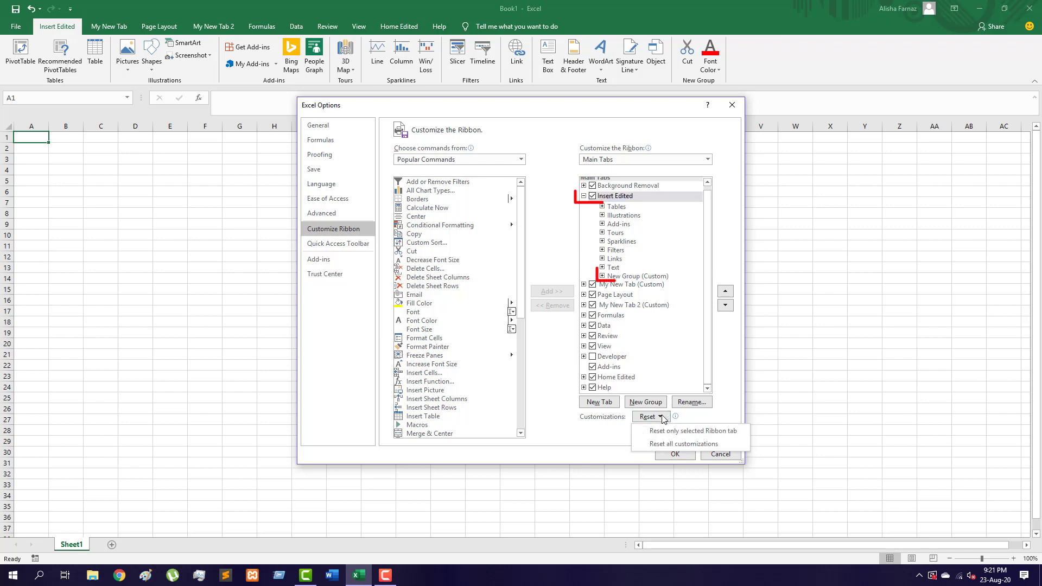
pyautogui.click(709, 432)
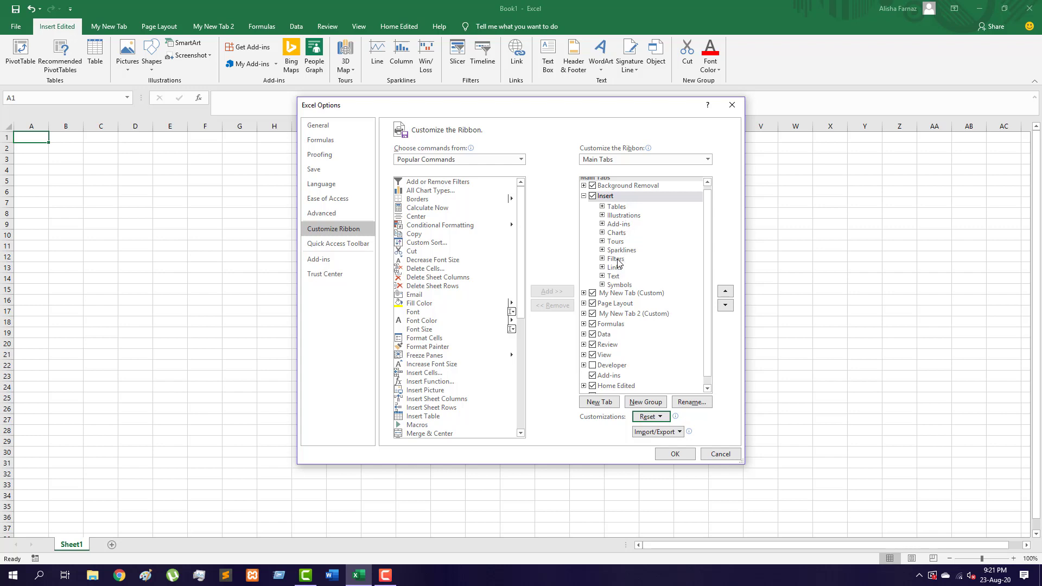
pyautogui.click(661, 417)
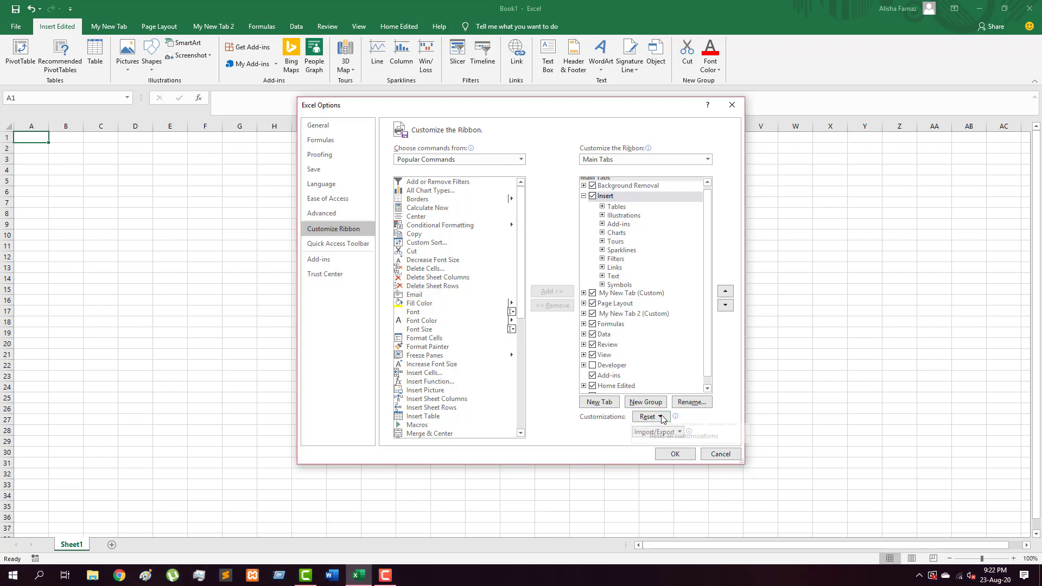
pyautogui.click(554, 367)
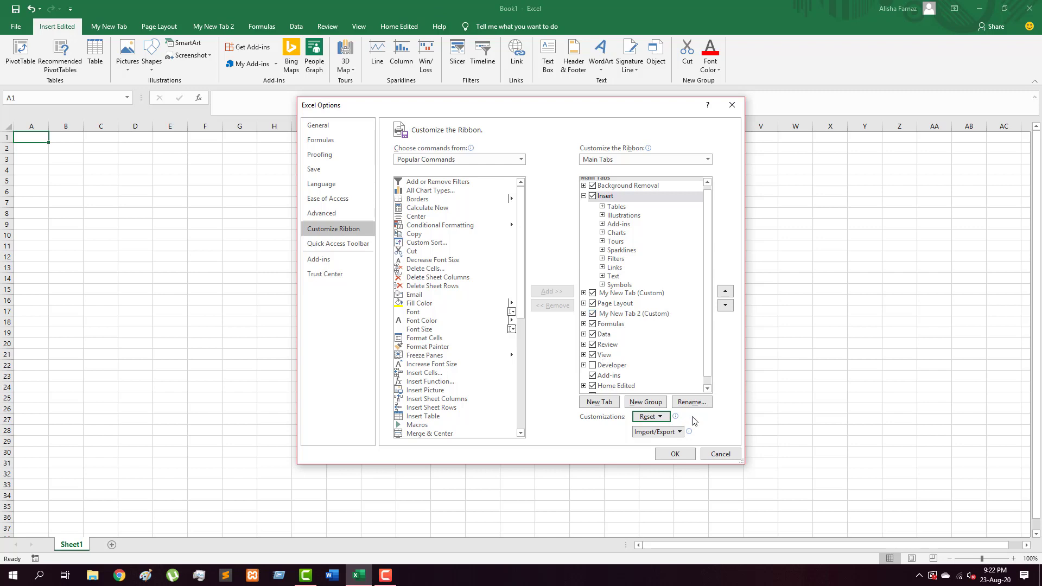
# - Export all ribbon customizations to the Desktop as an Exported Office UI file named Excel Customizations, and close the options
pyautogui.click(664, 435)
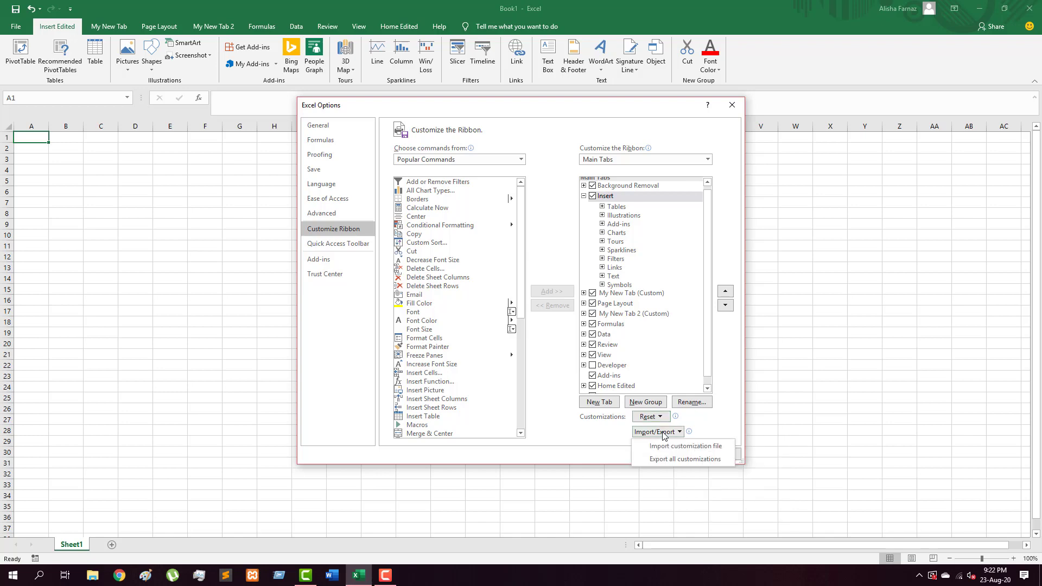
pyautogui.click(667, 460)
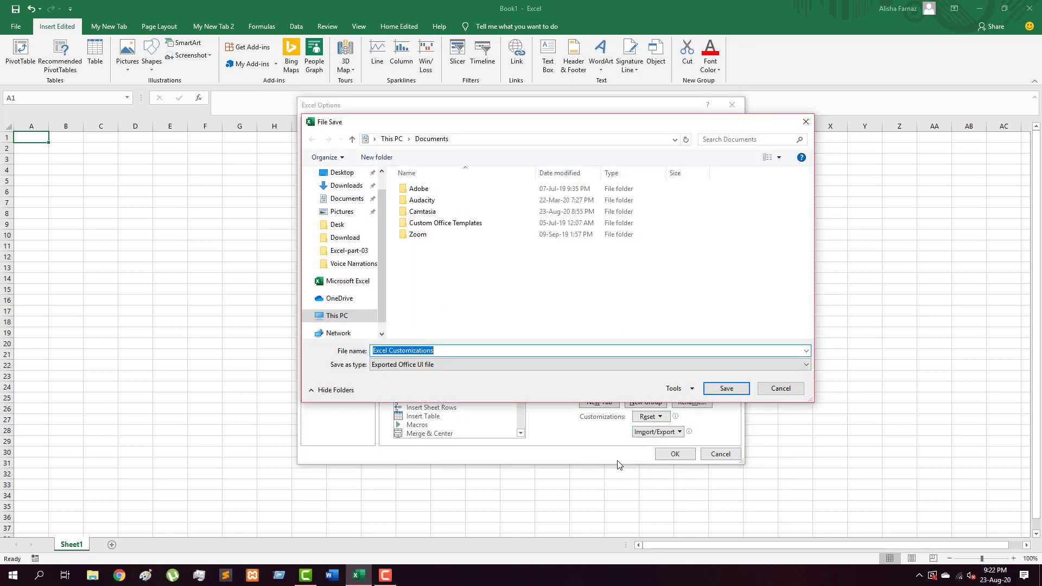
pyautogui.click(344, 173)
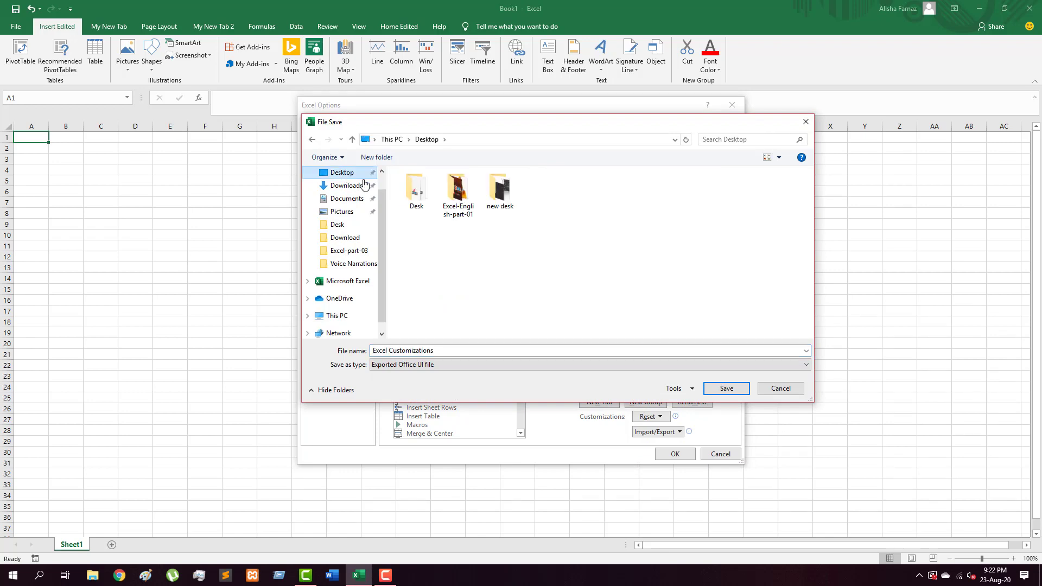
pyautogui.click(718, 389)
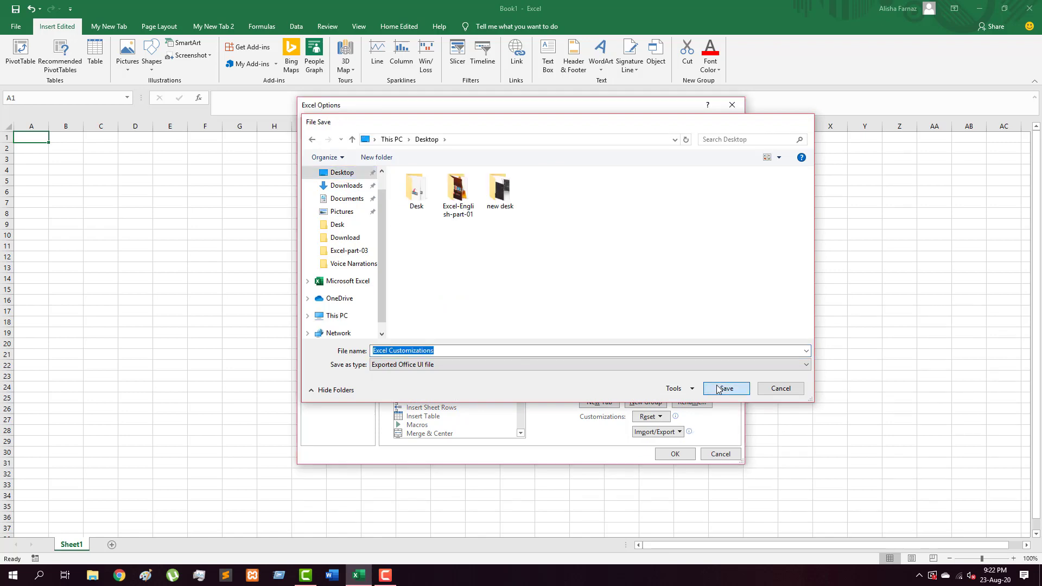
pyautogui.click(675, 455)
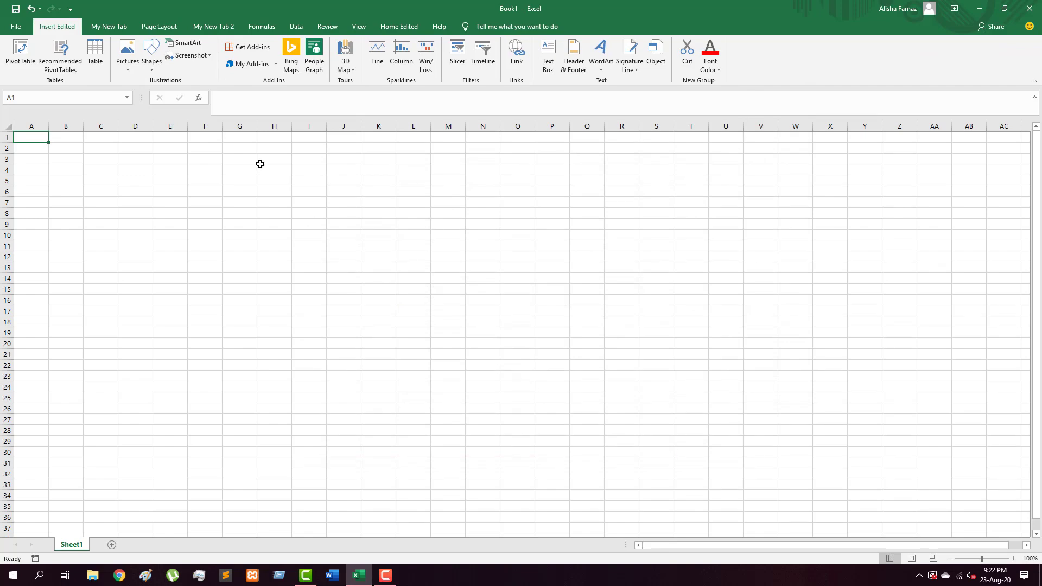
# - Reset all Ribbon and Quick Access Toolbar customizations and apply the change
pyautogui.rightClick(210, 77)
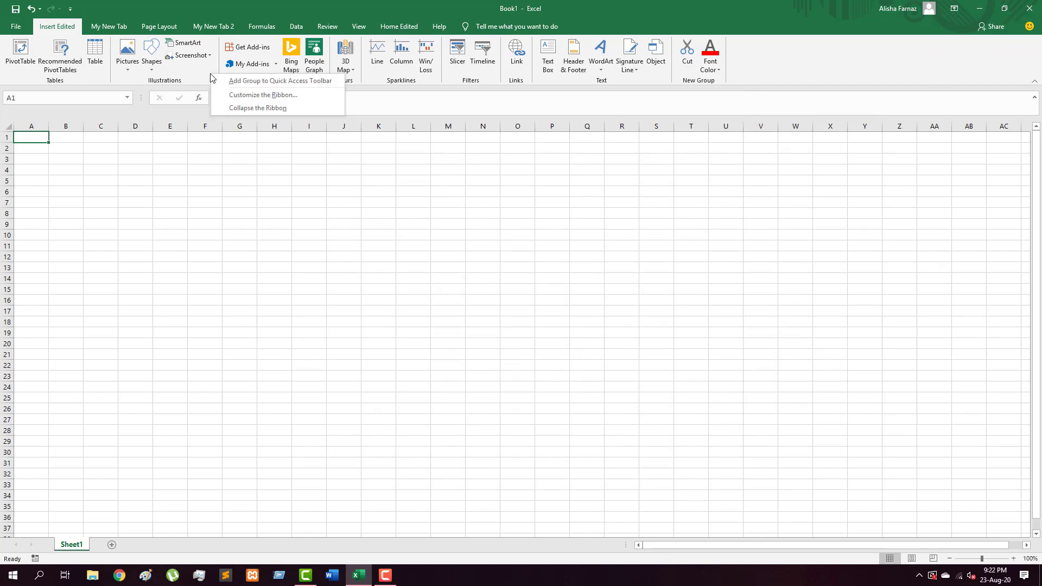
pyautogui.click(232, 97)
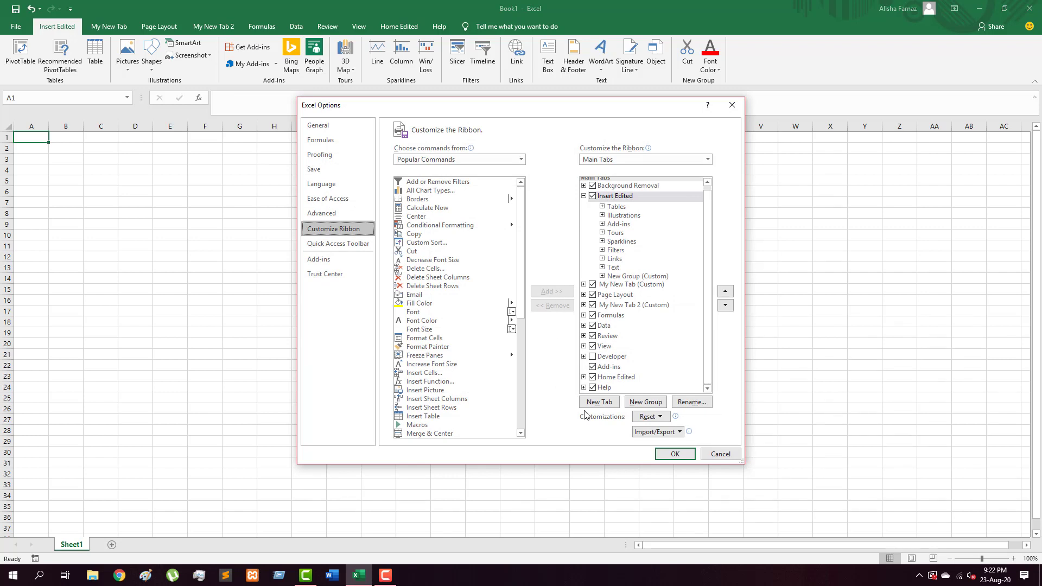
pyautogui.click(658, 418)
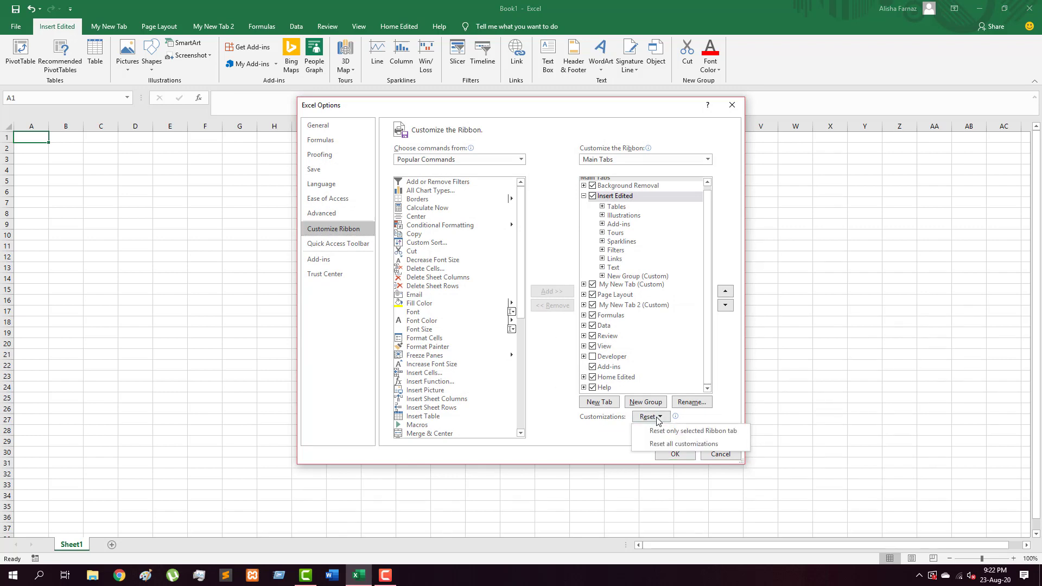
pyautogui.click(673, 445)
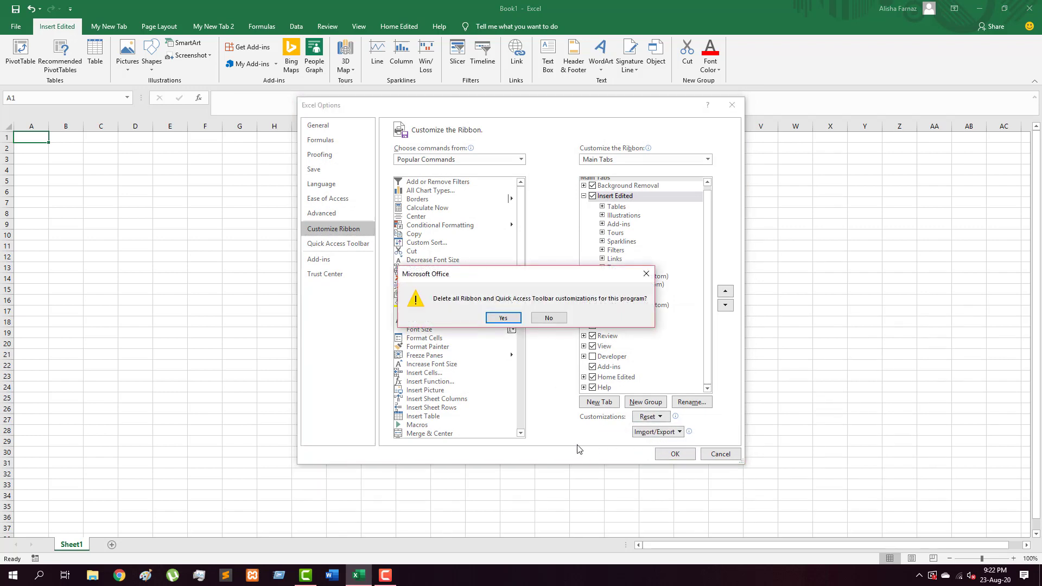
pyautogui.click(504, 318)
pyautogui.click(674, 455)
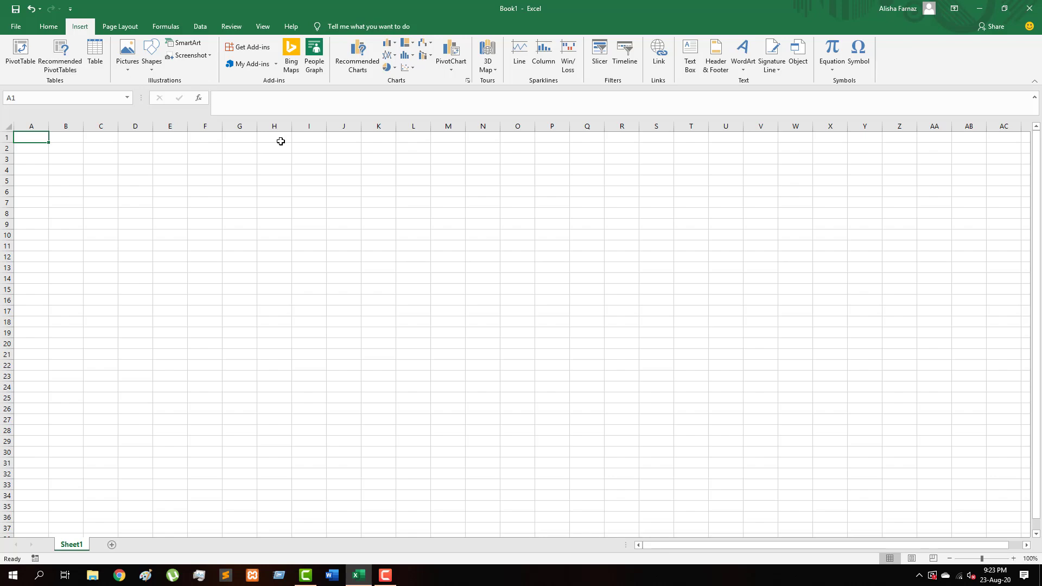
# - Import the Excel Customizations file from the Desktop, replacing all existing ribbon customizations, and apply the change
pyautogui.rightClick(206, 72)
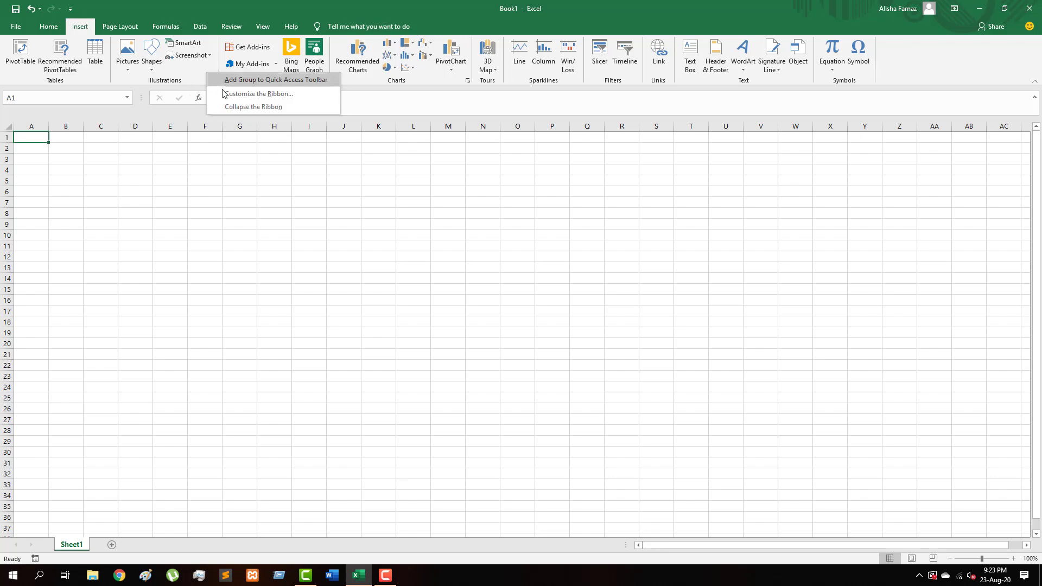
pyautogui.click(224, 94)
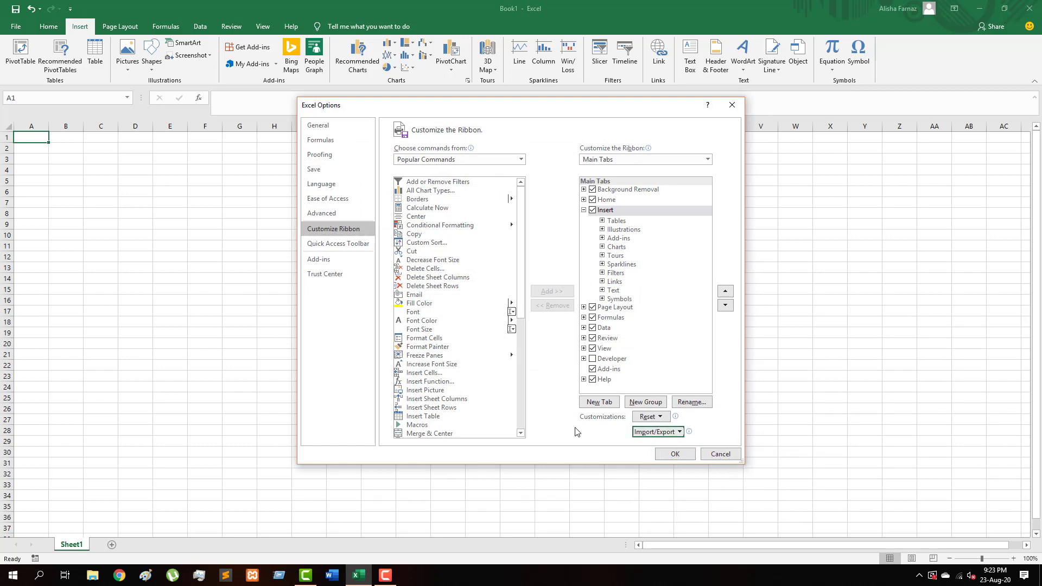
pyautogui.click(654, 433)
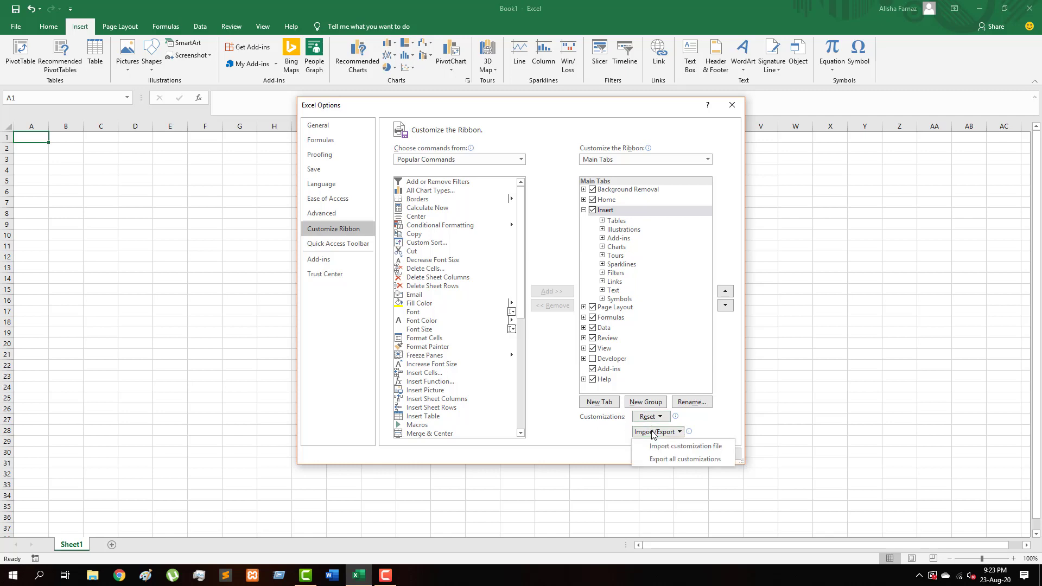
pyautogui.click(666, 446)
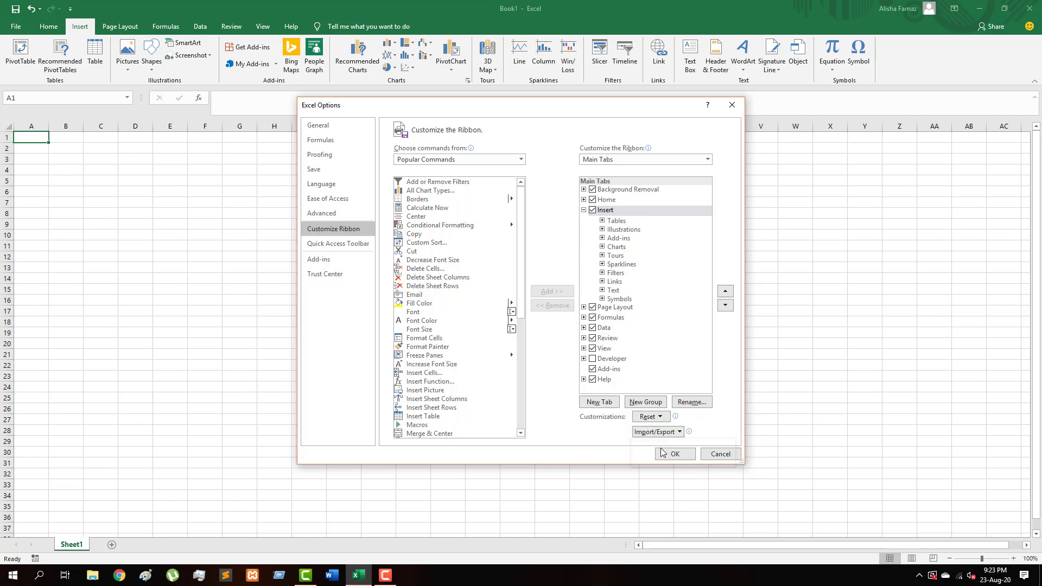
pyautogui.click(341, 194)
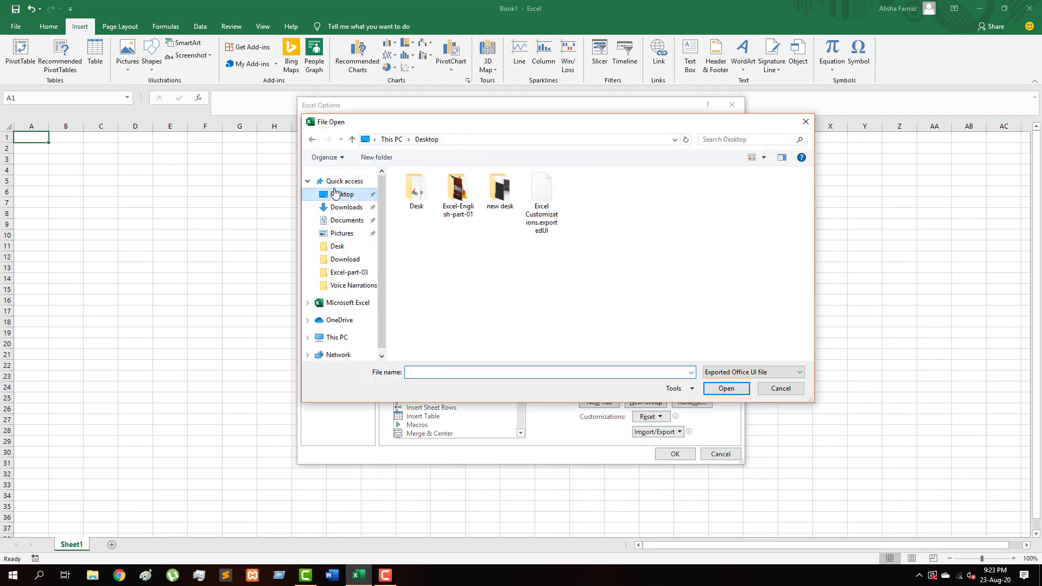
pyautogui.doubleClick(542, 198)
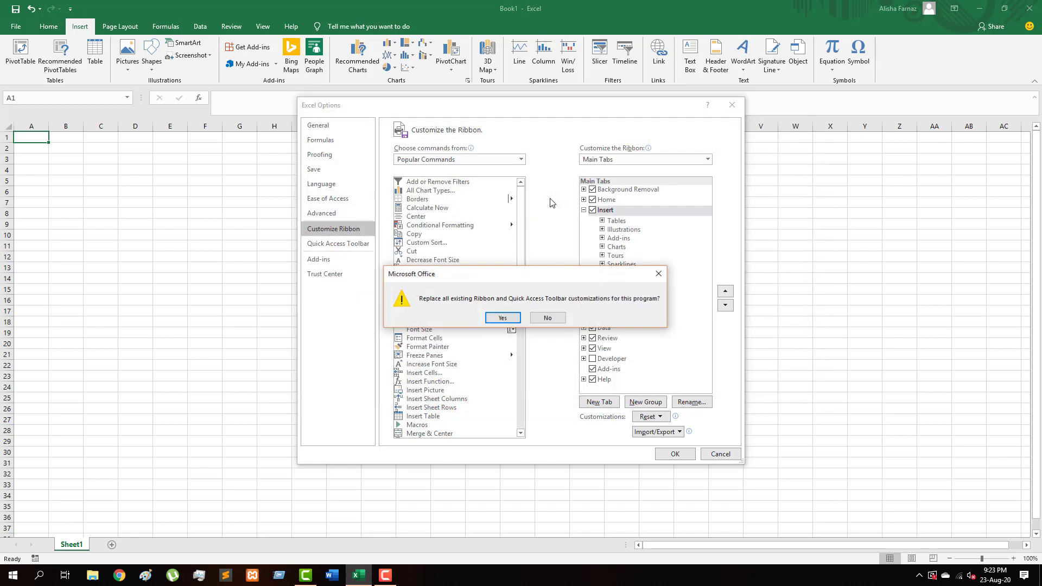
pyautogui.click(503, 318)
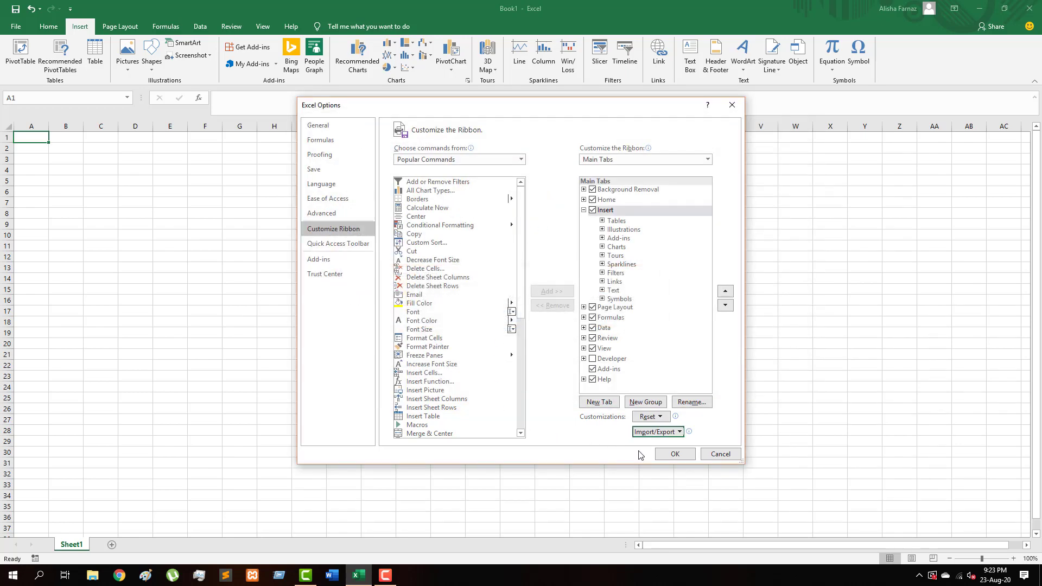
pyautogui.click(675, 454)
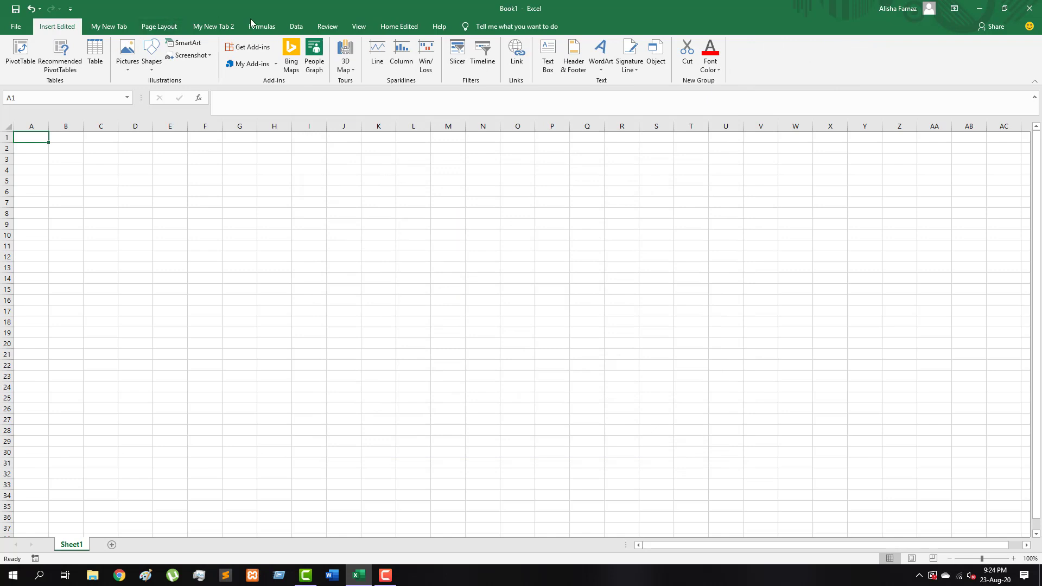